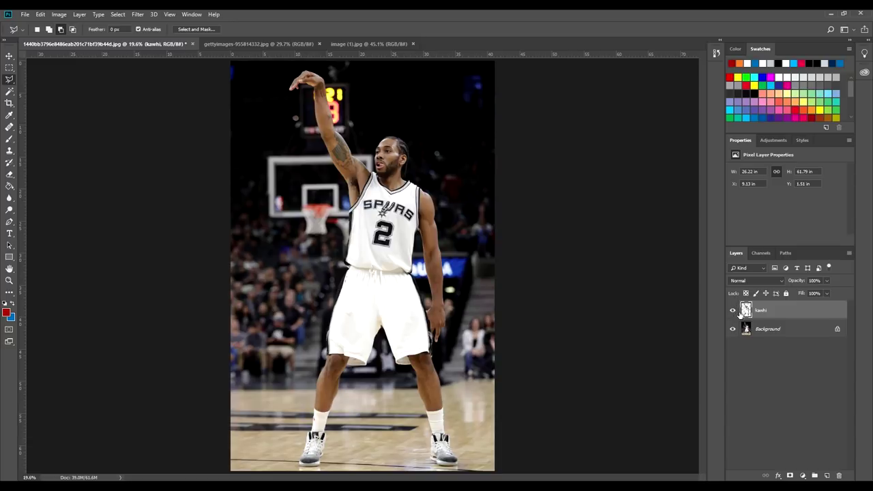
Look through the two Raptors reference photos and inspect the cut-out player in the Spurs photo with the background hidden
click(333, 45)
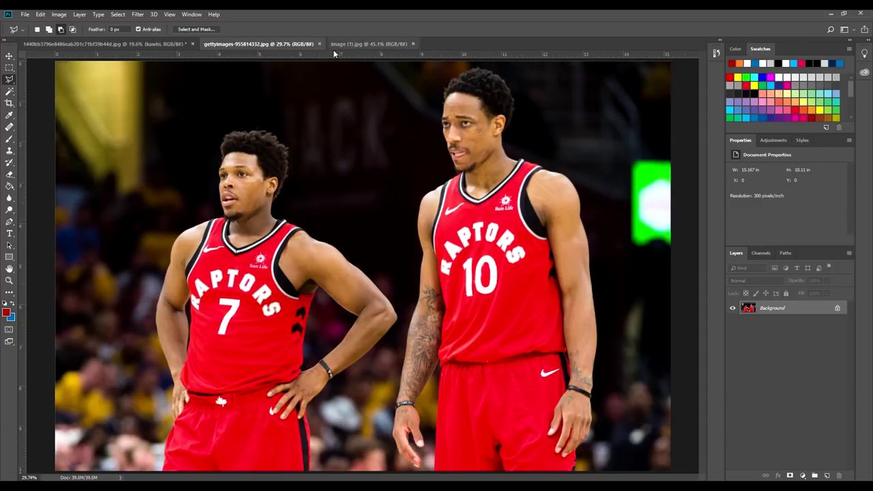
click(166, 41)
click(290, 42)
click(365, 43)
click(308, 45)
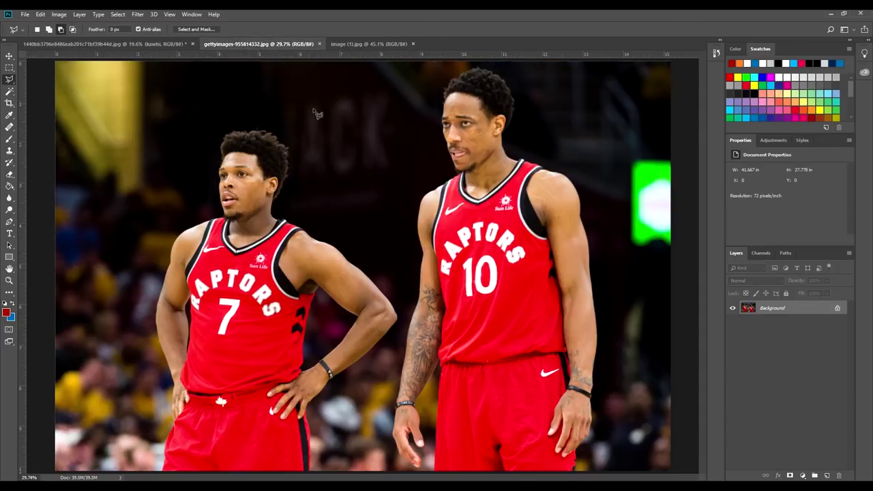
click(384, 42)
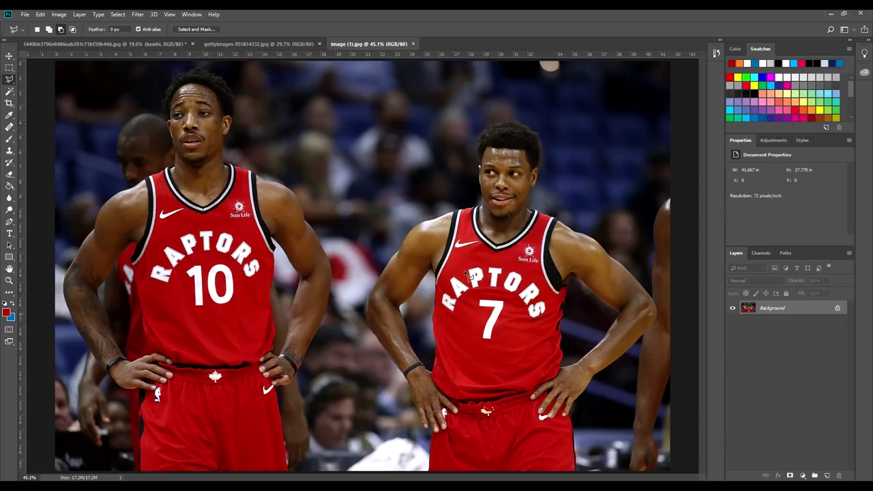
click(160, 43)
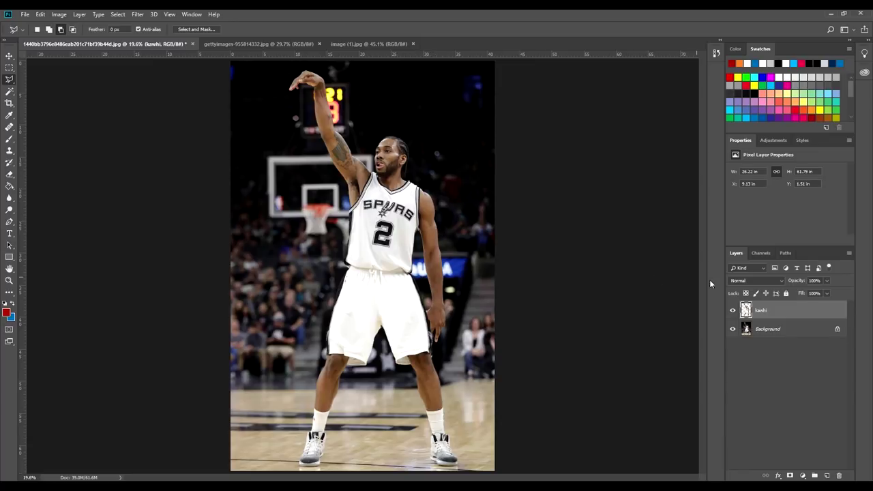
click(733, 328)
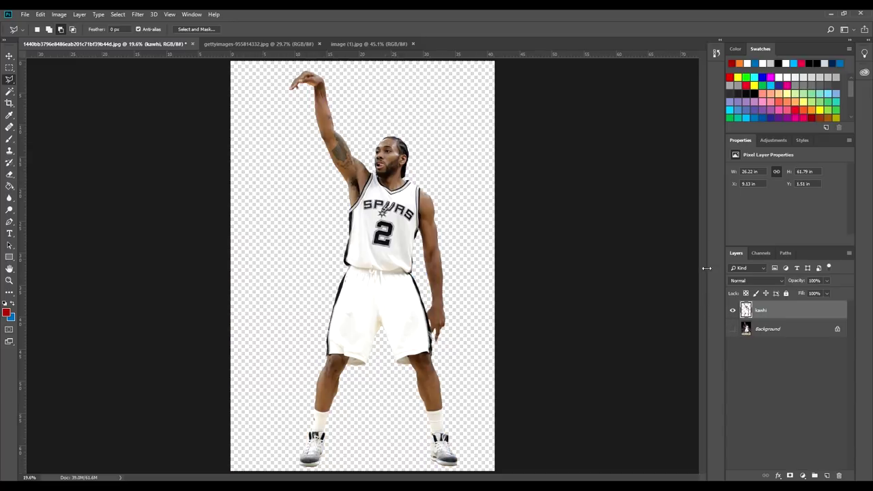
click(733, 329)
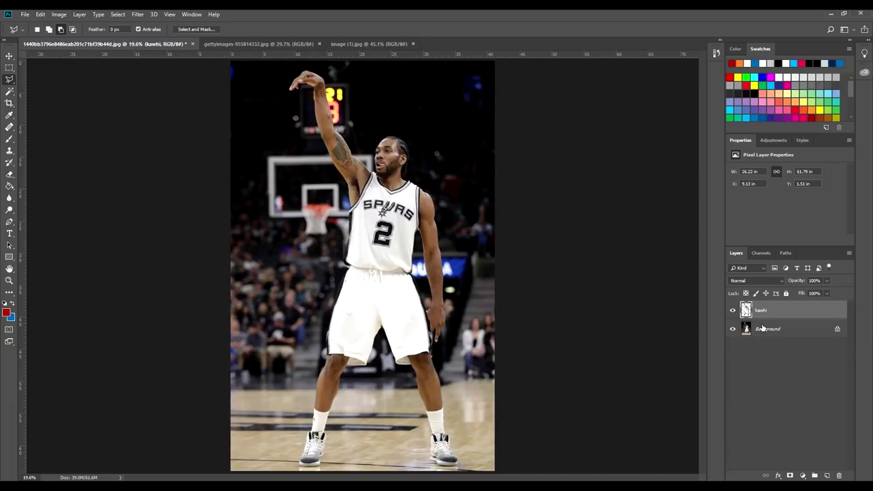
Examine the Spurs jersey up close and compare its trim and lettering with the jerseys in both Raptors photos
key(ctrl+plus)
key(ctrl+plus)
key(ctrl+plus)
key(ctrl+plus)
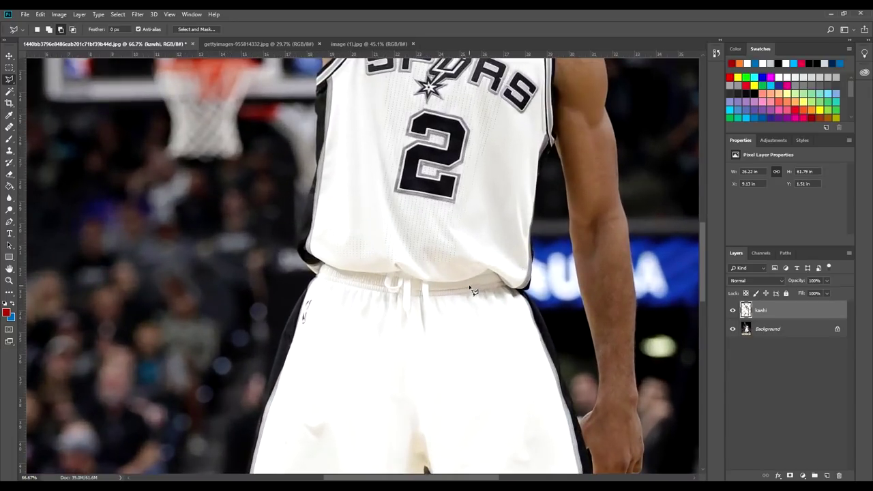
drag(433, 162, 367, 247)
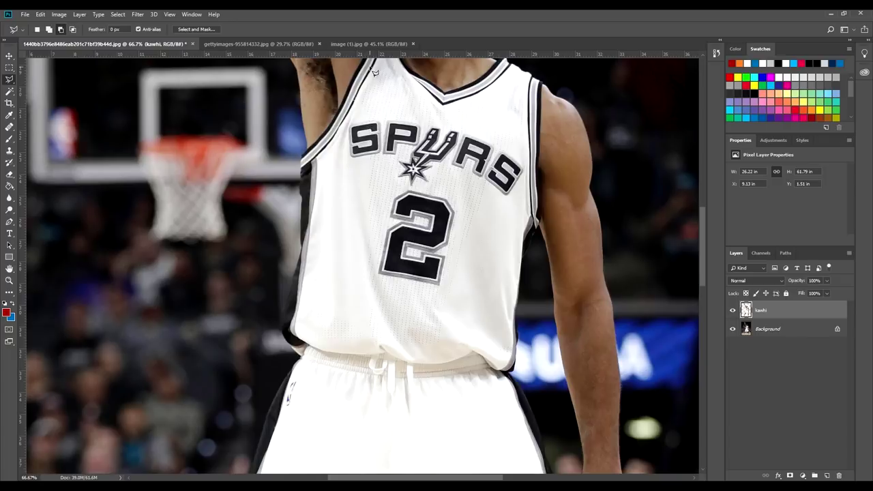
click(369, 44)
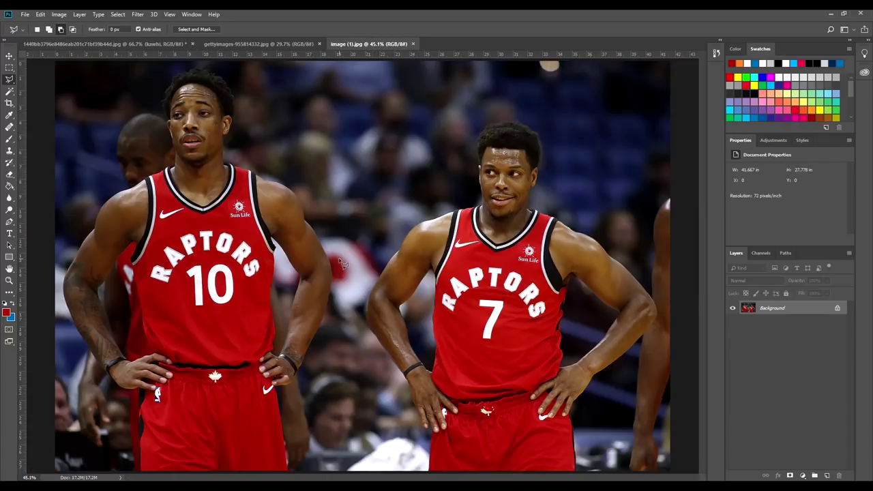
click(293, 44)
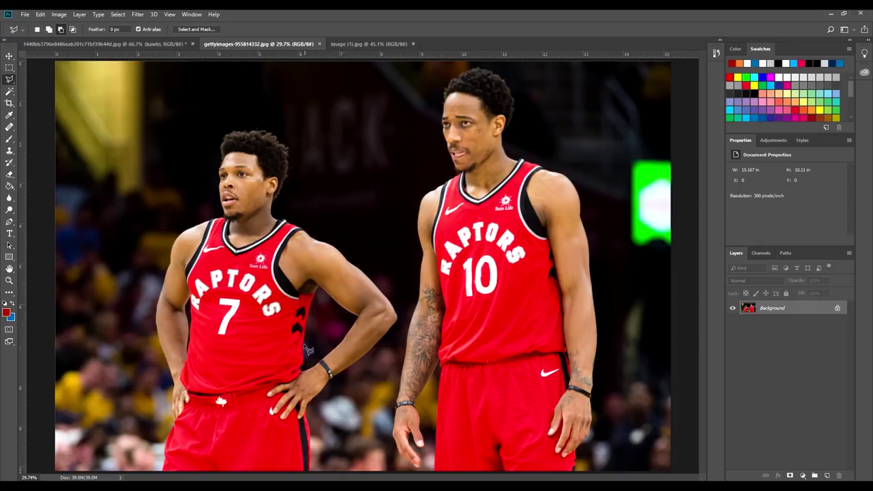
click(108, 44)
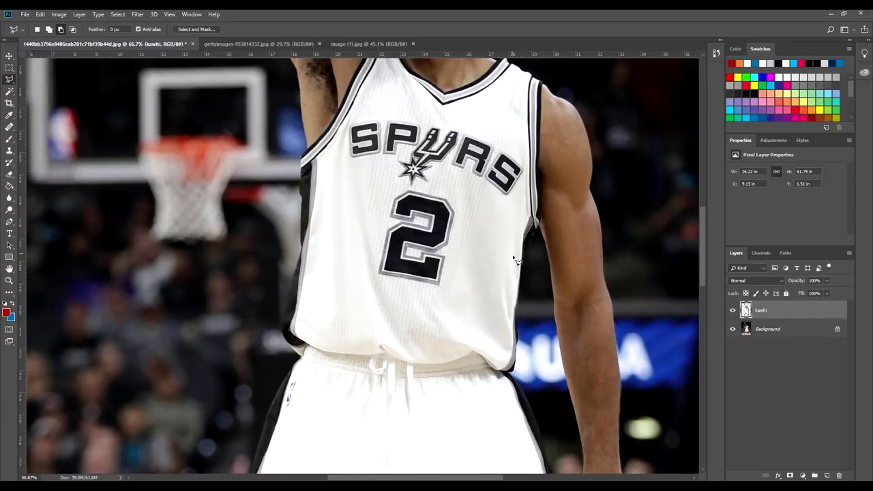
drag(503, 228, 472, 266)
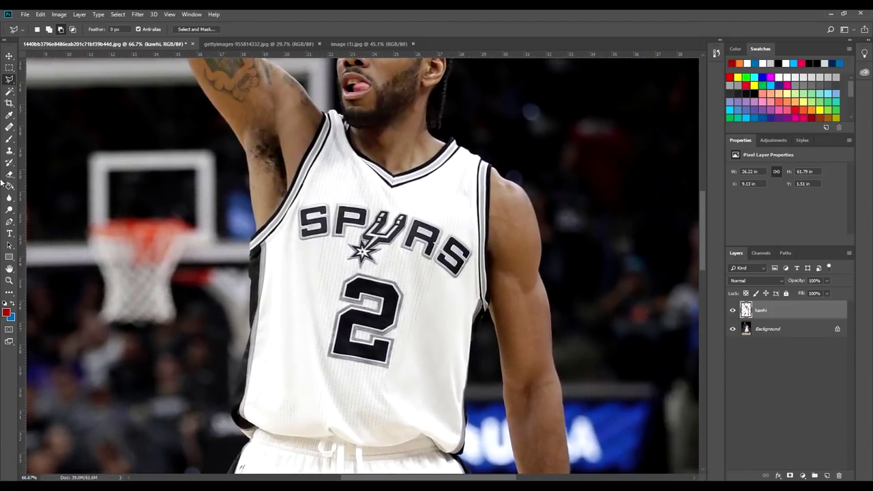
Activate the Clone Stamp tool with a brush size of 125
click(10, 140)
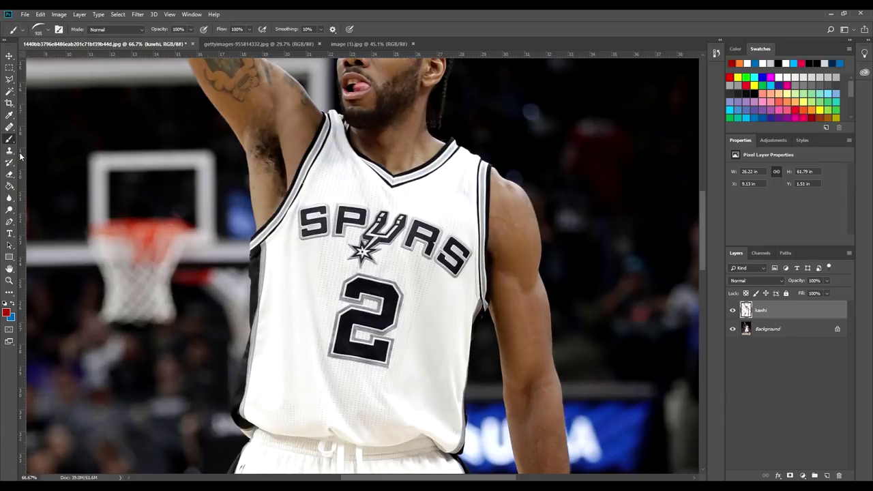
click(9, 151)
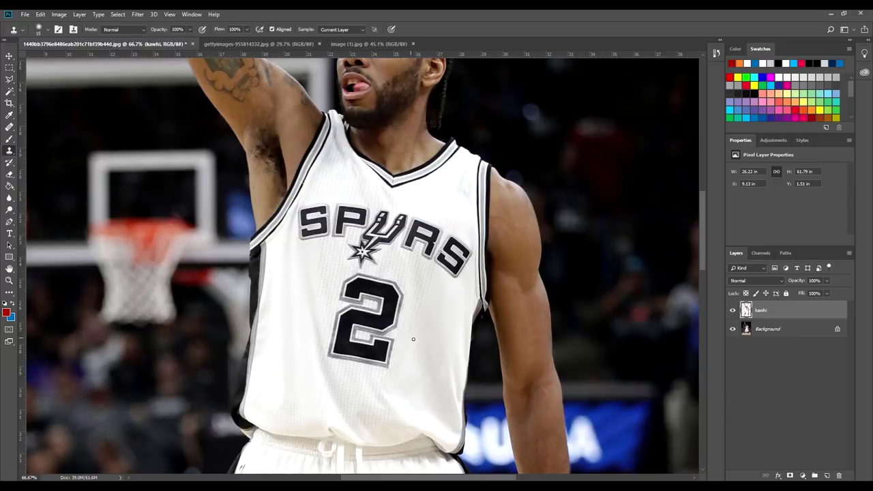
key(bracketright)
key(bracketright)
key(bracketright)
key(bracketright)
key(bracketright)
key(bracketright)
key(bracketright)
key(bracketleft)
key(bracketleft)
right_click(8, 151)
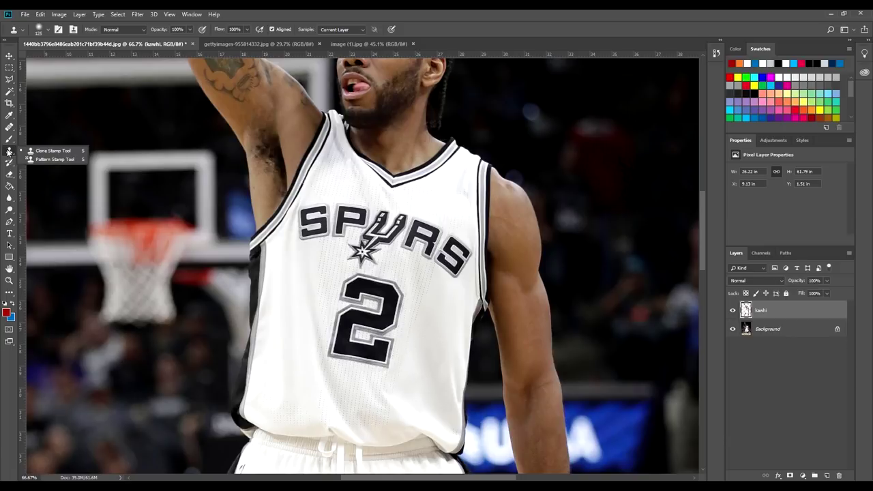
click(8, 152)
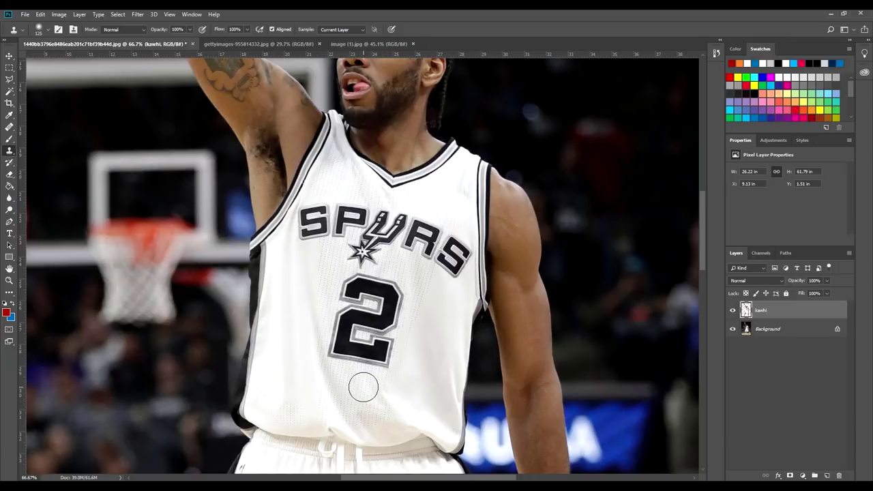
Clone clean white fabric over the lower part of the number 2 on the jersey
alt+click(358, 390)
mouse_move(381, 362)
mouse_down()
mouse_move(385, 351)
mouse_move(354, 356)
mouse_move(335, 348)
mouse_move(351, 376)
mouse_move(326, 350)
mouse_move(351, 380)
mouse_move(345, 335)
mouse_move(335, 337)
mouse_move(343, 319)
mouse_move(348, 338)
mouse_move(378, 348)
mouse_move(386, 341)
mouse_move(359, 376)
mouse_move(368, 335)
mouse_move(383, 349)
mouse_move(365, 365)
mouse_move(359, 335)
mouse_up()
alt+click(370, 382)
mouse_move(360, 367)
mouse_down()
mouse_move(362, 327)
mouse_move(361, 344)
mouse_move(342, 311)
mouse_move(368, 320)
mouse_move(354, 292)
mouse_move(390, 327)
mouse_move(397, 314)
mouse_move(398, 322)
mouse_move(385, 309)
mouse_move(376, 328)
mouse_move(344, 294)
mouse_move(353, 285)
mouse_move(363, 334)
mouse_move(355, 292)
mouse_up()
alt+click(361, 347)
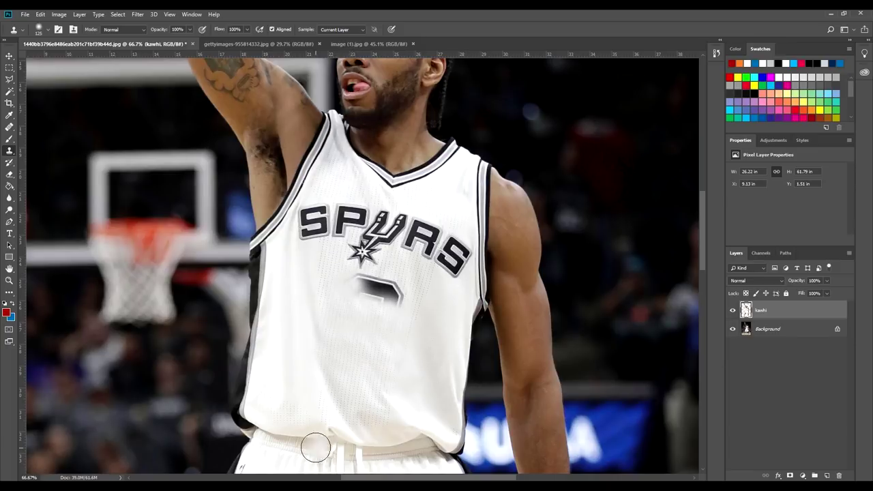
Clone fabric over the rest of the number, the star logo and the letters U and R on the jersey
mouse_move(340, 293)
mouse_down()
mouse_move(370, 289)
mouse_move(361, 299)
mouse_move(390, 306)
mouse_move(397, 293)
mouse_move(388, 286)
mouse_move(360, 281)
mouse_move(361, 253)
mouse_move(373, 261)
mouse_move(362, 242)
mouse_move(358, 249)
mouse_move(382, 249)
mouse_move(372, 234)
mouse_move(391, 240)
mouse_move(389, 267)
mouse_move(381, 220)
mouse_move(379, 228)
mouse_move(400, 219)
mouse_move(384, 214)
mouse_move(402, 219)
mouse_move(416, 245)
mouse_move(397, 282)
mouse_move(404, 239)
mouse_move(413, 239)
mouse_move(409, 249)
mouse_move(416, 231)
mouse_move(433, 231)
mouse_move(431, 255)
mouse_move(436, 233)
mouse_up()
alt+click(405, 296)
alt+click(383, 287)
alt+click(372, 279)
click(417, 244)
alt+click(393, 279)
alt+click(393, 283)
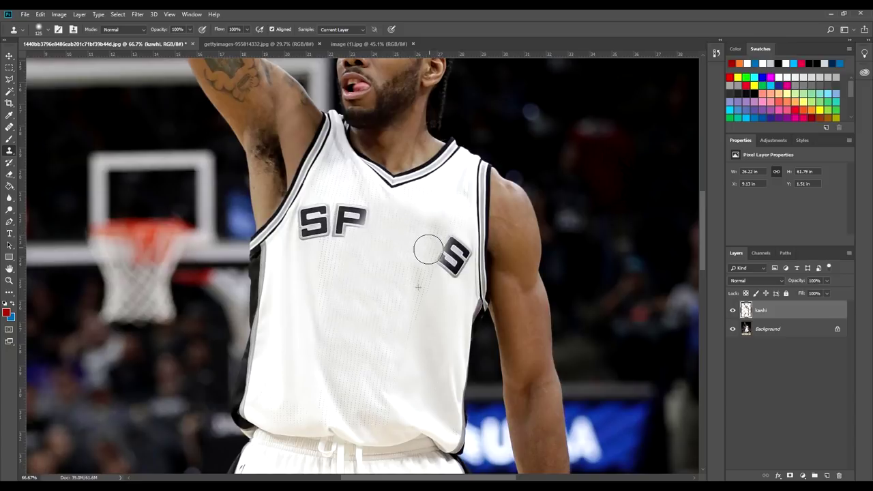
Clone fabric over the letters S and P at the start of the jersey's team name
mouse_move(365, 219)
mouse_down()
mouse_move(345, 219)
mouse_move(379, 255)
mouse_move(343, 241)
mouse_move(353, 230)
mouse_up()
click(339, 232)
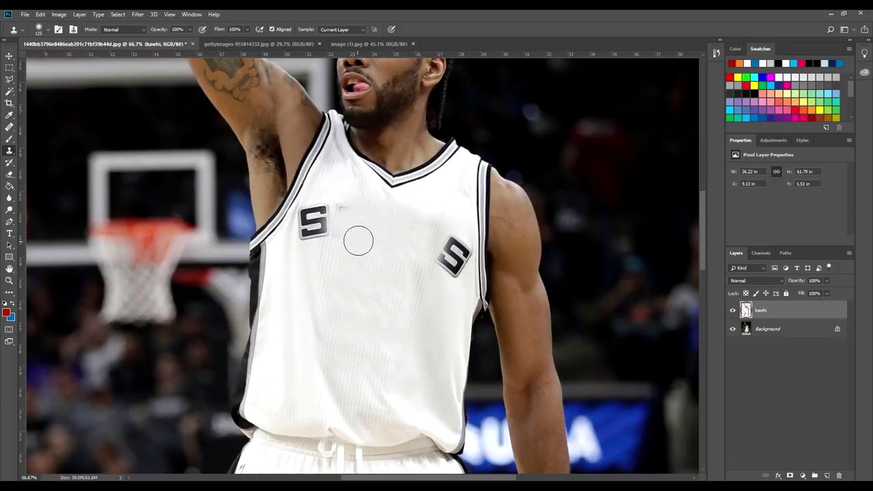
mouse_move(303, 236)
mouse_down()
mouse_move(367, 258)
mouse_move(308, 221)
mouse_move(307, 211)
mouse_move(324, 217)
mouse_move(326, 209)
mouse_move(323, 218)
mouse_move(343, 209)
mouse_up()
alt+click(405, 256)
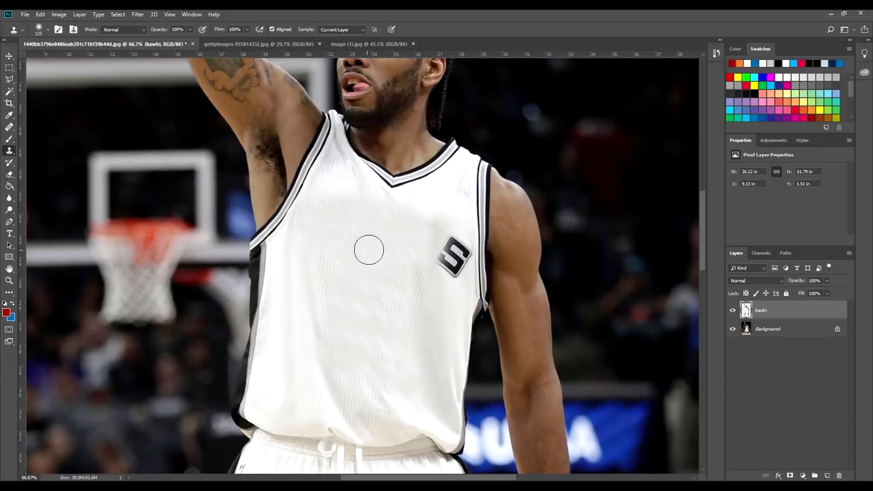
Clone fabric over the last letter S beside the armhole trim and smooth the patched area
alt+click(449, 296)
mouse_move(452, 275)
mouse_down()
mouse_move(455, 254)
mouse_move(453, 295)
mouse_move(444, 259)
mouse_move(451, 246)
mouse_move(463, 253)
mouse_up()
alt+click(439, 293)
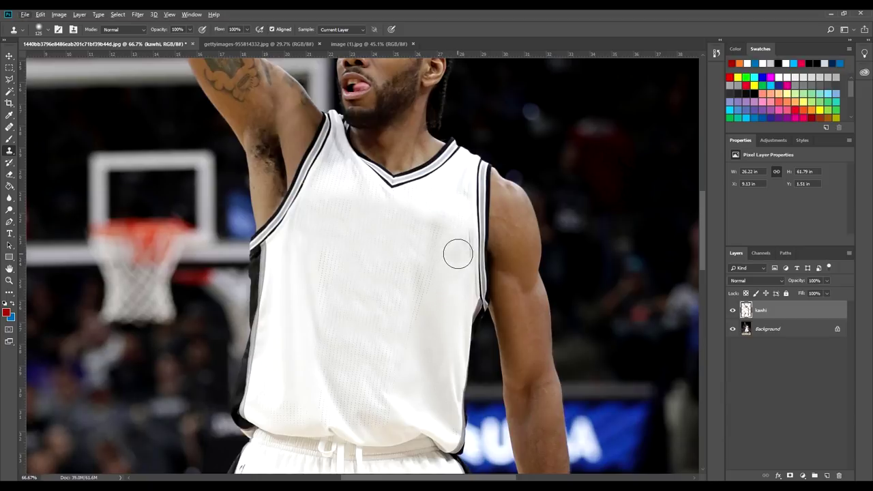
click(462, 248)
alt+click(449, 286)
click(464, 246)
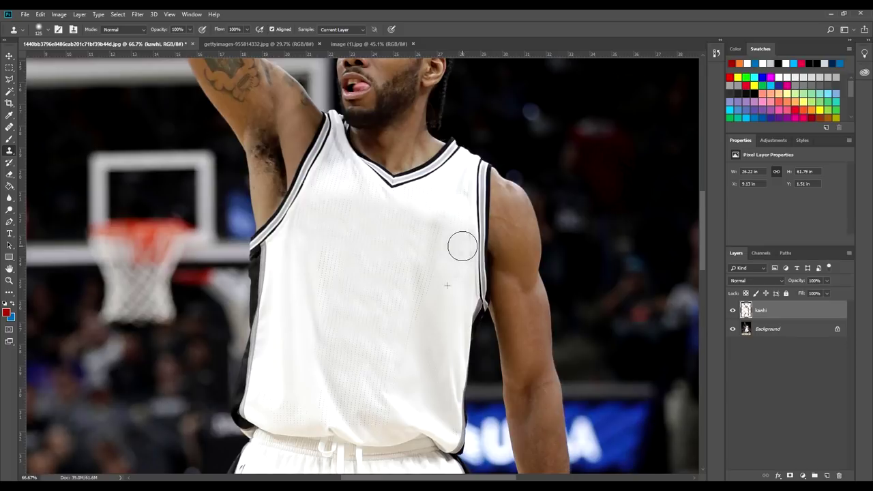
Copy a lassoed piece of the jersey's black side panel to a new layer and show only that layer
key(l)
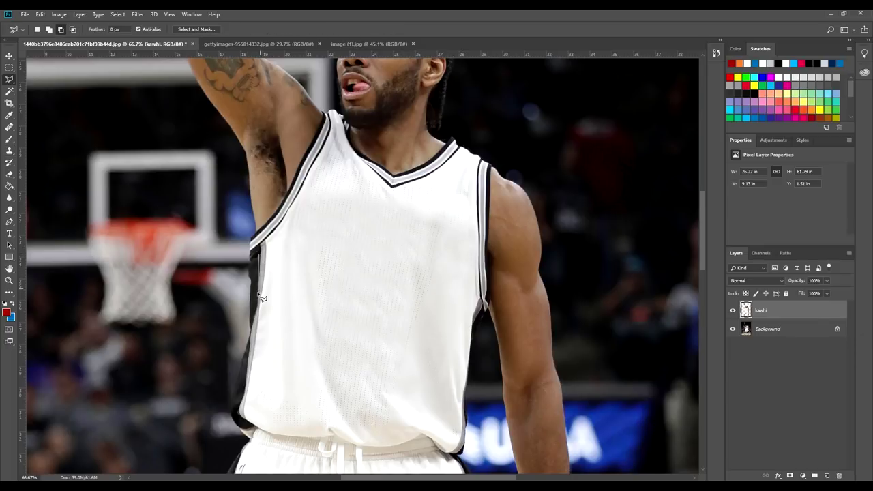
drag(261, 258, 259, 254)
key(ctrl+j)
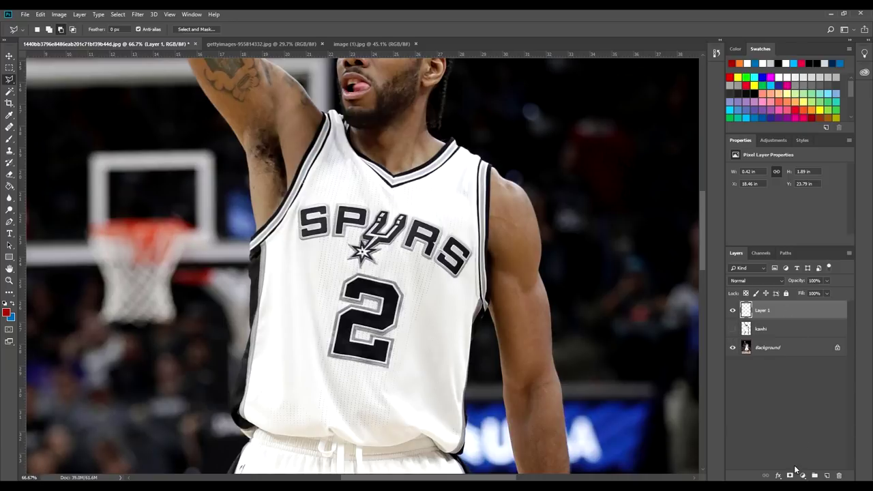
click(733, 348)
Try a clipped Exposure adjustment with raised exposure on the copied black piece, and delete the adjustment
click(803, 475)
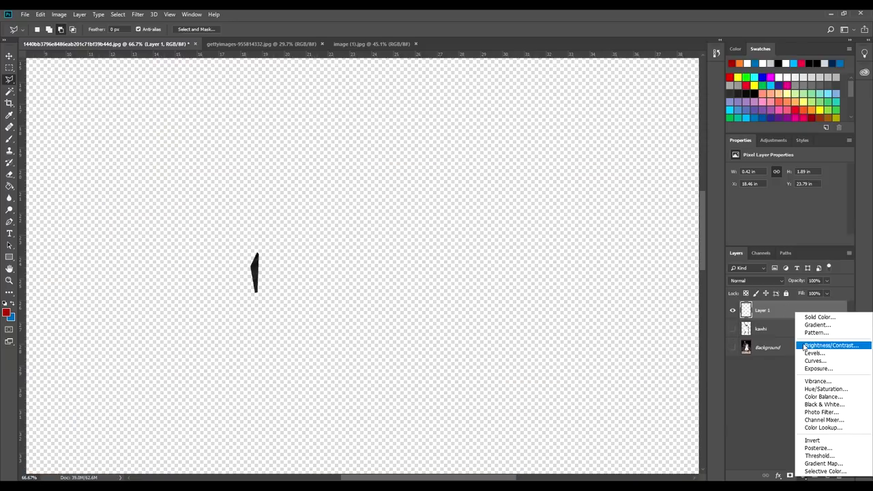
click(822, 368)
right_click(789, 311)
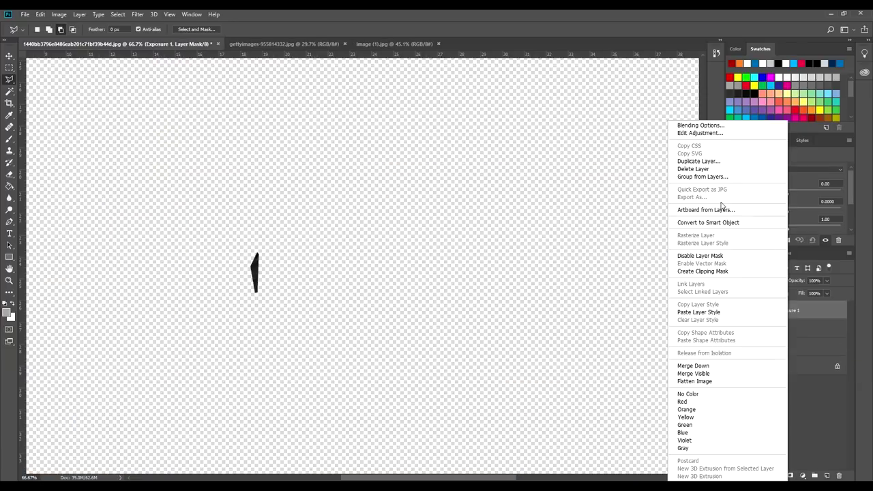
click(713, 271)
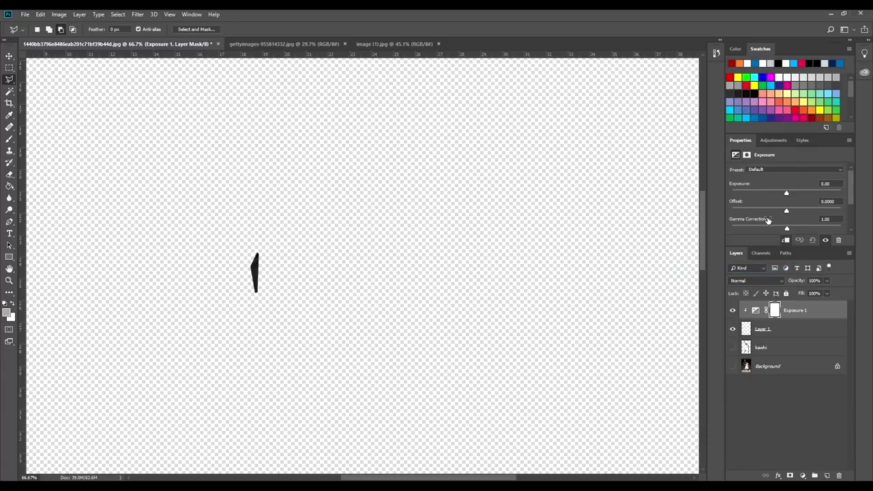
click(822, 194)
drag(824, 194, 836, 193)
key(Delete)
Try an Invert adjustment layer on the copied black piece and remove it
click(803, 476)
click(819, 436)
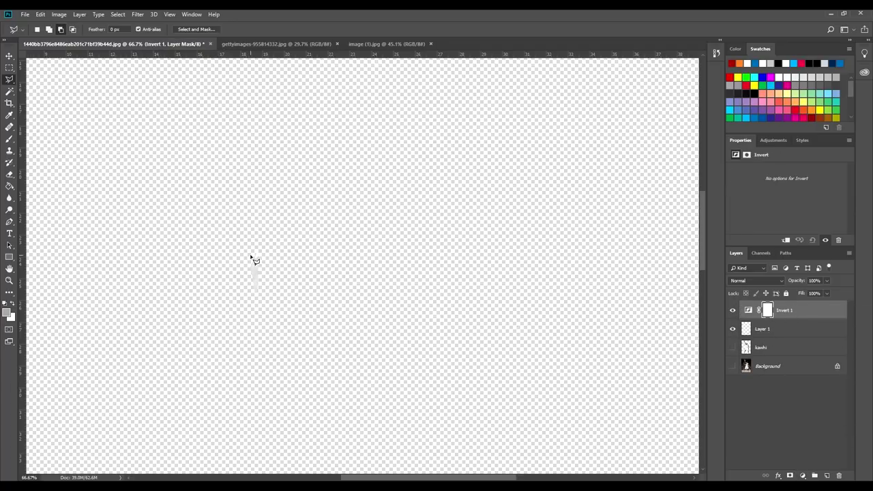
key(Delete)
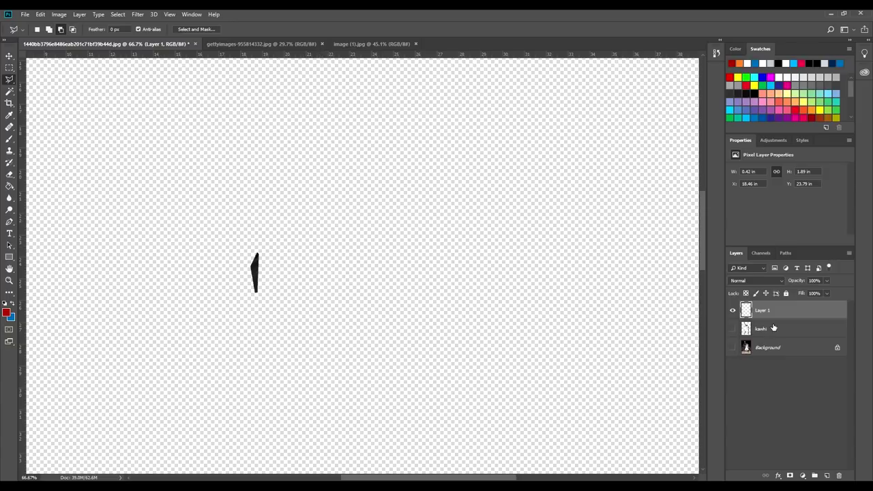
Delete the layer with the copied black piece and show the kawhi and Background layers again
key(Delete)
click(732, 310)
click(732, 329)
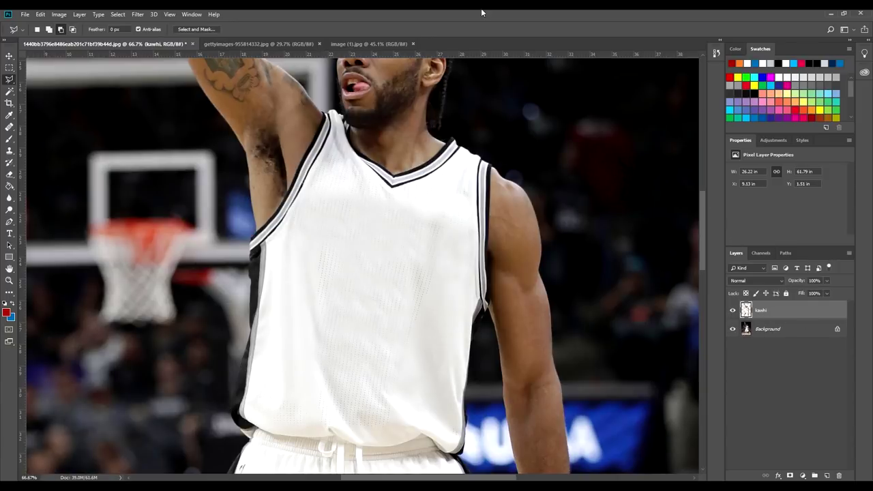
Review the blank jersey and shorts at full view and compare them with the first Raptors reference photo
drag(438, 326, 459, 145)
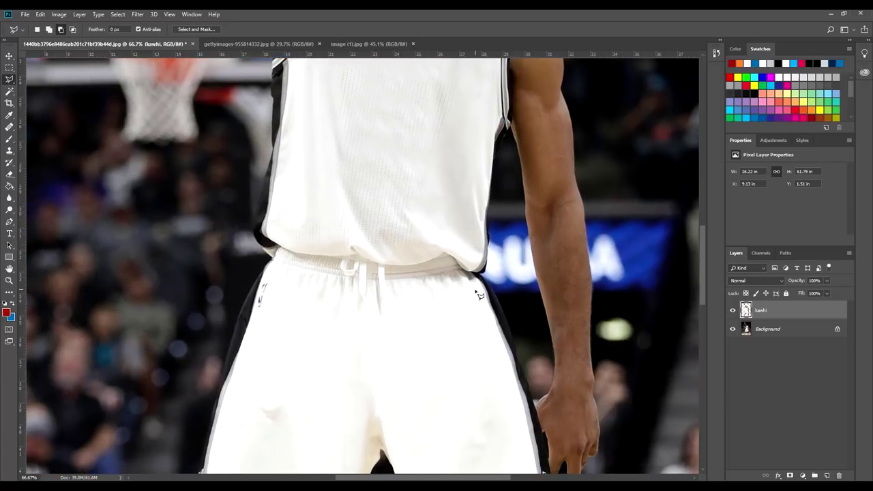
mouse_move(476, 296)
mouse_down()
mouse_move(494, 192)
mouse_move(512, 344)
mouse_move(472, 411)
mouse_up()
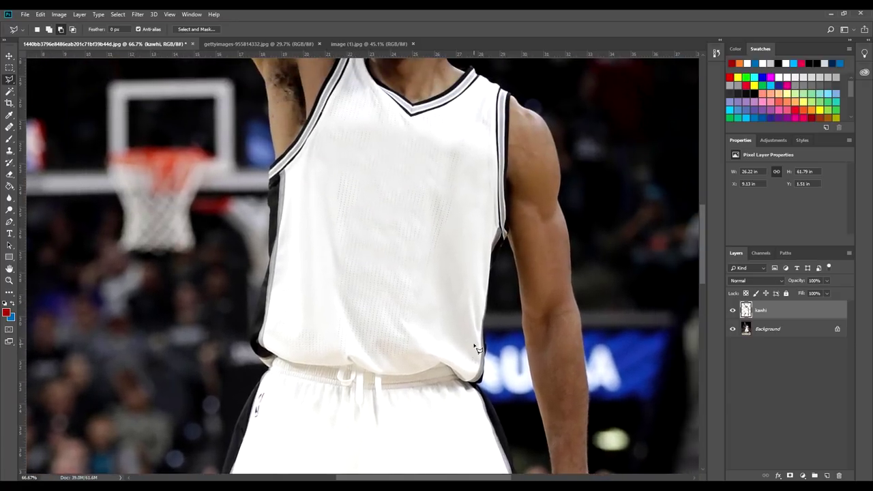
key(ctrl+0)
key(ctrl+plus)
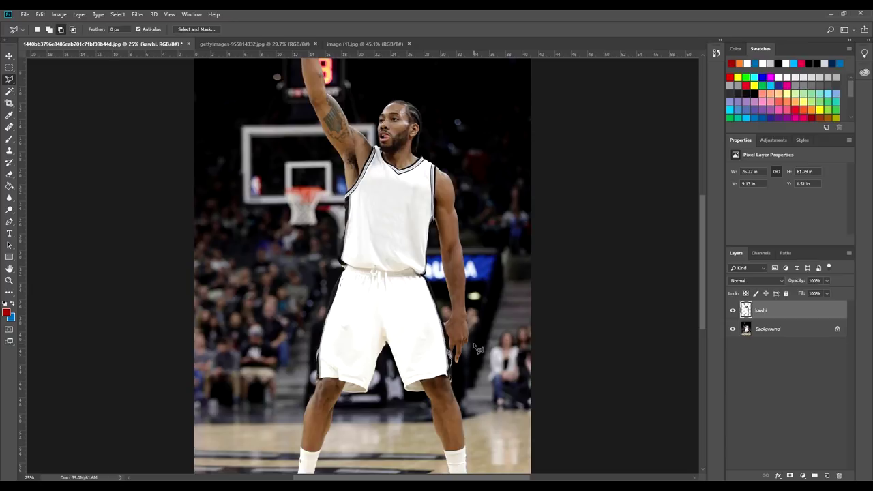
click(294, 44)
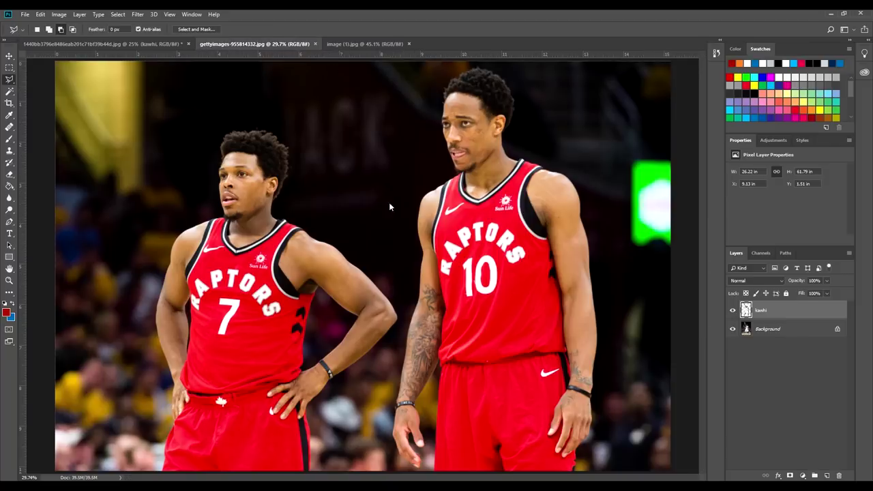
click(152, 45)
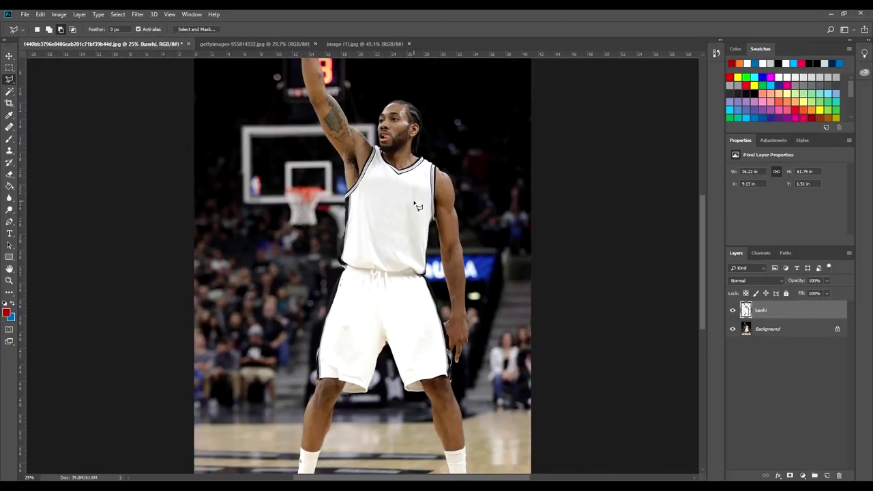
Examine the blank jersey and shorts up close, including the black side panels, armhole trim, waistband and leg hems
key(ctrl+plus)
key(ctrl+plus)
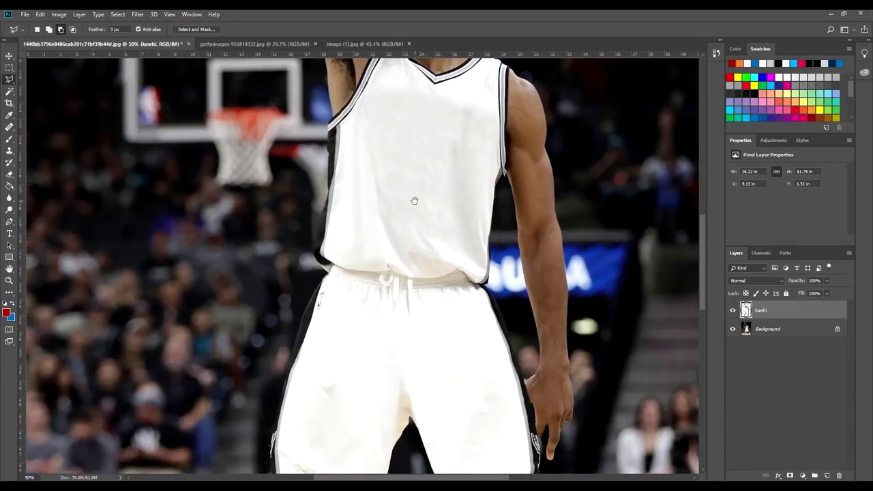
drag(407, 133, 458, 238)
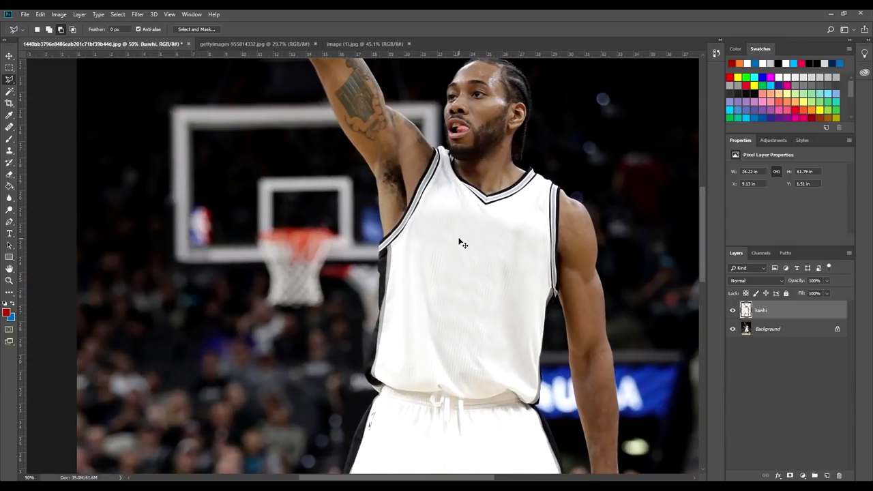
key(ctrl+plus)
key(ctrl+plus)
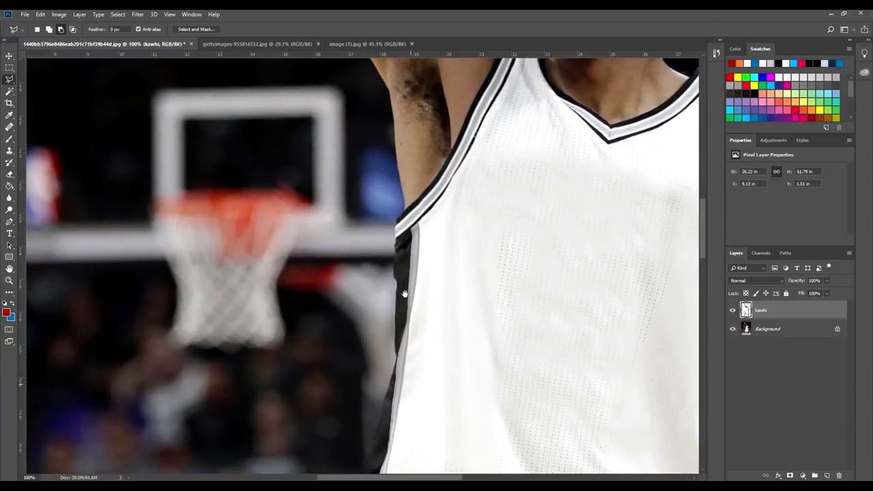
scroll(408, 234, down, 3)
scroll(446, 231, up, 3)
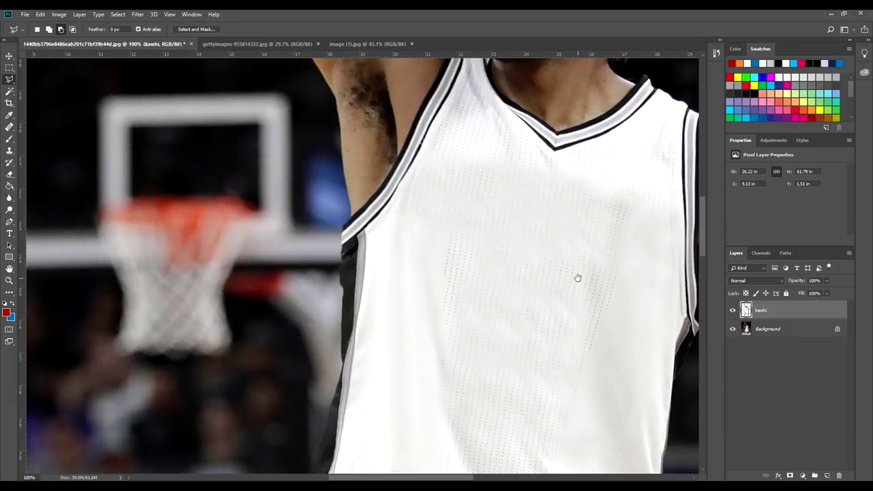
drag(577, 278, 386, 175)
drag(345, 241, 437, 169)
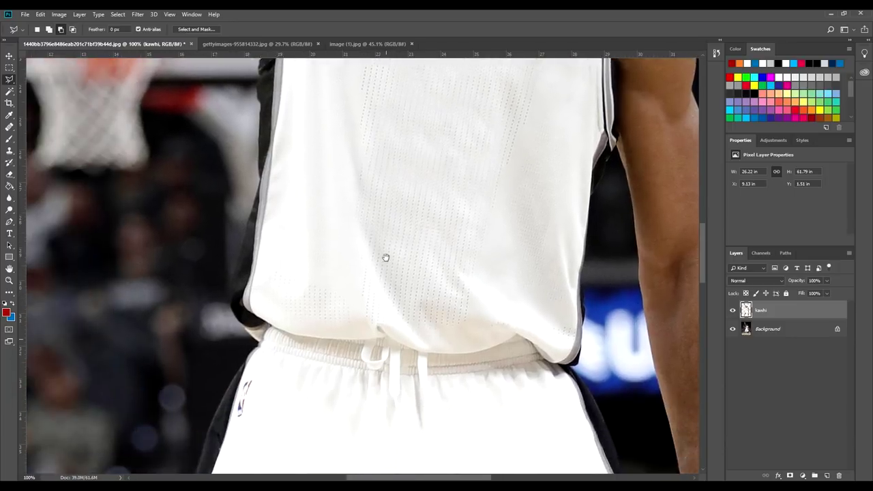
scroll(386, 257, down, 8)
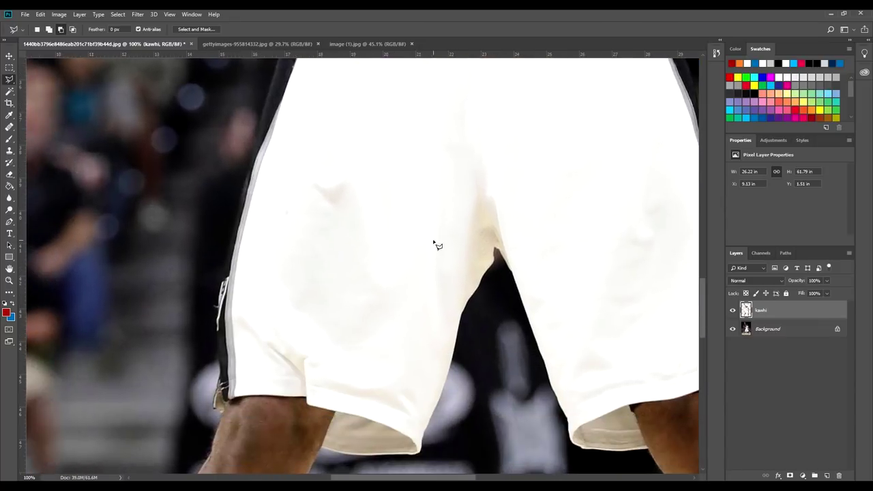
scroll(394, 154, up, 10)
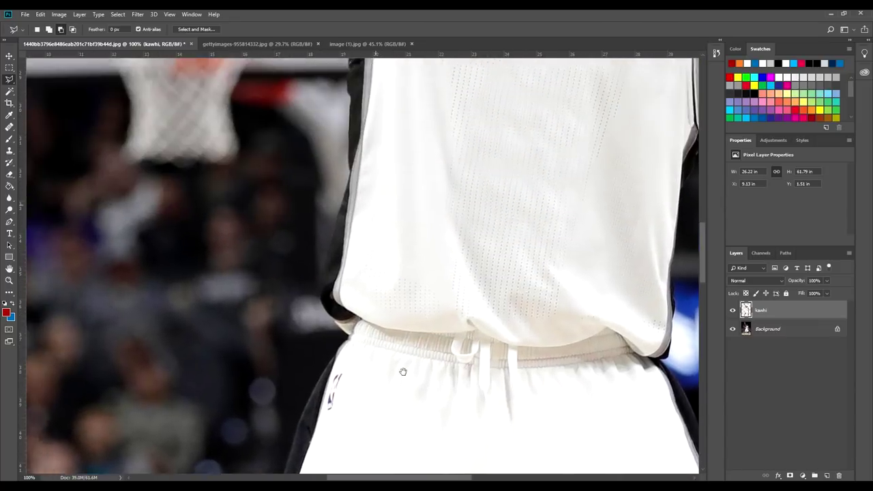
Drop the outline started along the jersey's black side panel and hide the Background layer
key(ctrl+plus)
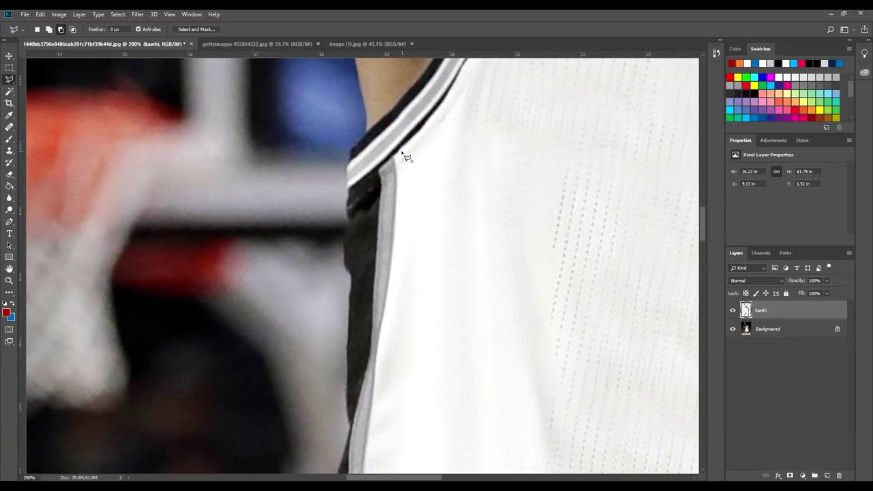
click(348, 188)
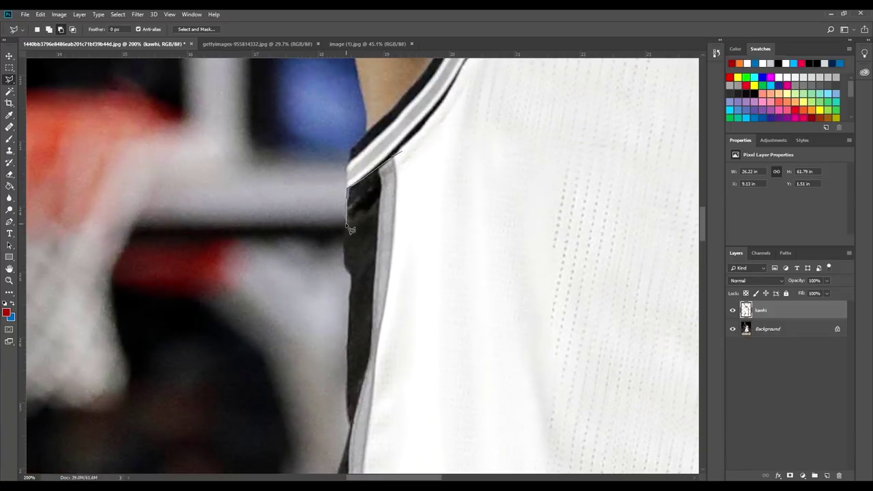
click(346, 270)
double_click(336, 286)
key(ctrl+d)
key(Delete)
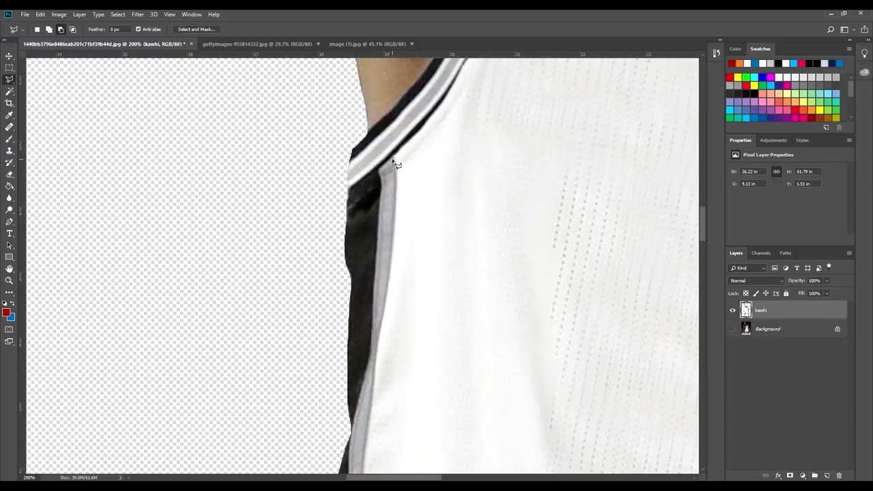
Try to outline the black jersey panel on the raised-arm side with the Polygonal Lasso, from the armhole down to the hem
click(348, 189)
click(345, 260)
click(348, 397)
click(351, 432)
drag(352, 431, 428, 161)
click(400, 247)
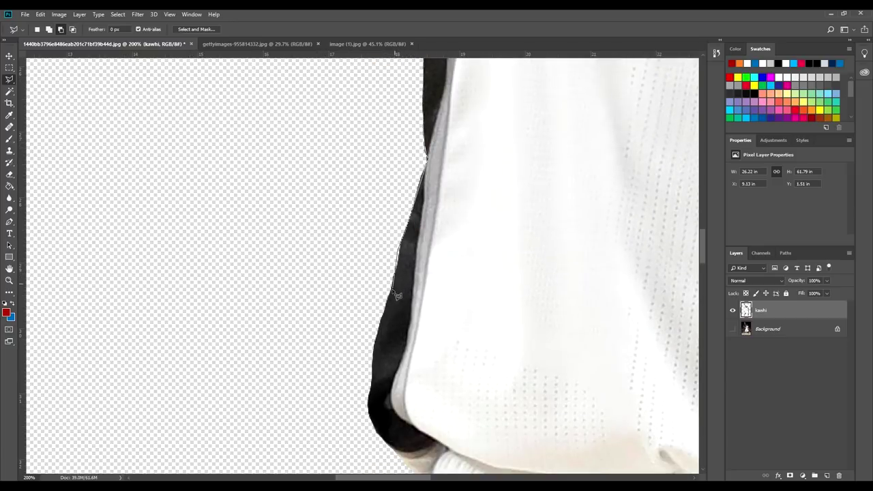
drag(397, 295, 377, 360)
mouse_move(393, 449)
mouse_down()
mouse_move(396, 354)
mouse_move(408, 373)
mouse_up()
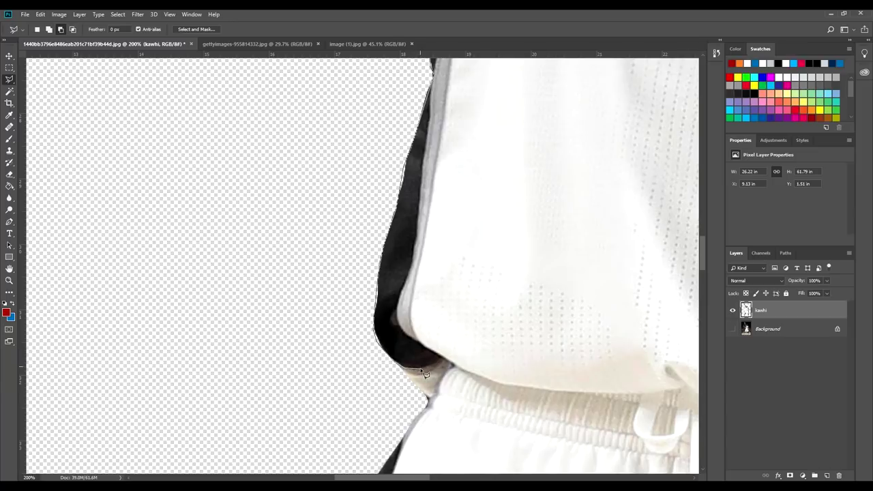
double_click(435, 363)
Switch the lasso to add to the selection and outline the jersey's dark side edge on the lowered-arm side
mouse_move(592, 68)
mouse_down()
mouse_move(578, 275)
mouse_move(69, 163)
mouse_up()
scroll(440, 312, down, 2)
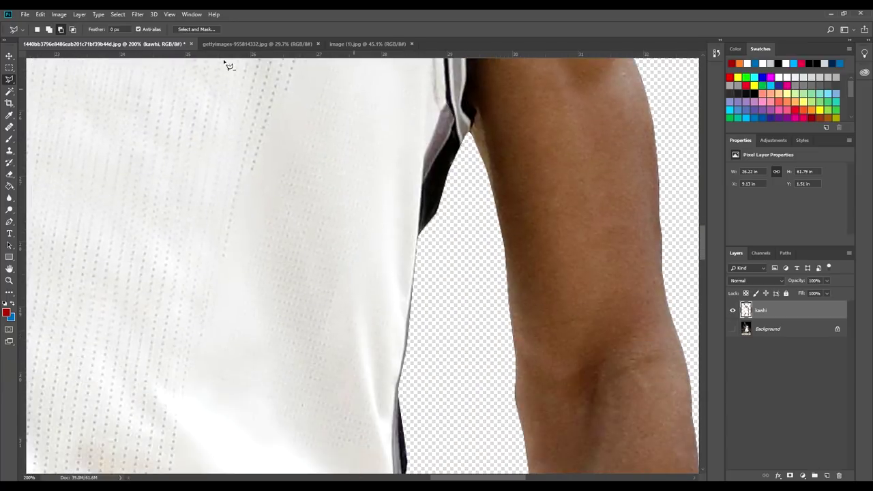
click(49, 29)
click(445, 97)
click(461, 144)
click(437, 213)
mouse_move(417, 242)
mouse_down()
mouse_move(414, 289)
mouse_move(442, 248)
mouse_move(437, 378)
mouse_move(442, 352)
mouse_move(470, 355)
mouse_move(517, 419)
mouse_move(523, 380)
mouse_move(522, 447)
mouse_move(444, 273)
mouse_move(393, 99)
mouse_move(400, 313)
mouse_up()
Add the black side stripes on both legs of the shorts to the selection with the Polygonal Lasso
click(444, 109)
drag(444, 109, 409, 295)
click(439, 183)
drag(438, 183, 417, 306)
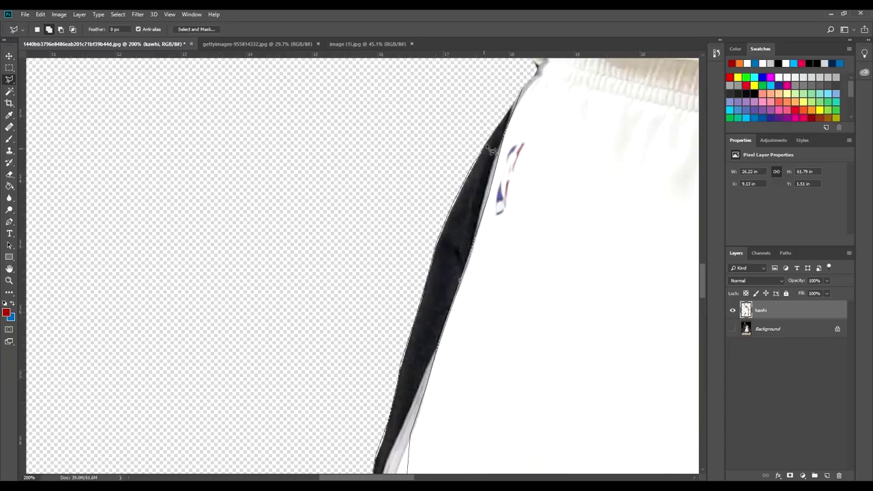
click(491, 152)
drag(491, 152, 411, 294)
key(ctrl+0)
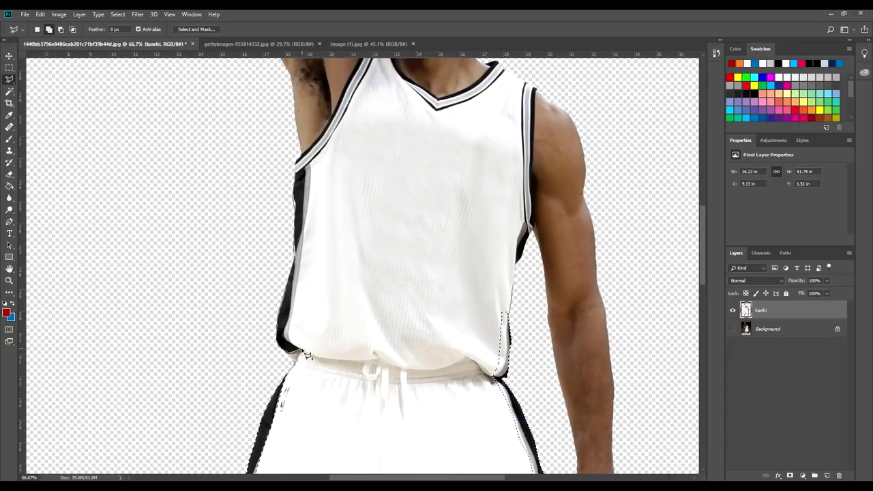
Add the raised-arm side panel and the opposite underarm panel of the jersey to the selection with the Magnetic Lasso
key(ctrl+plus)
key(ctrl+plus)
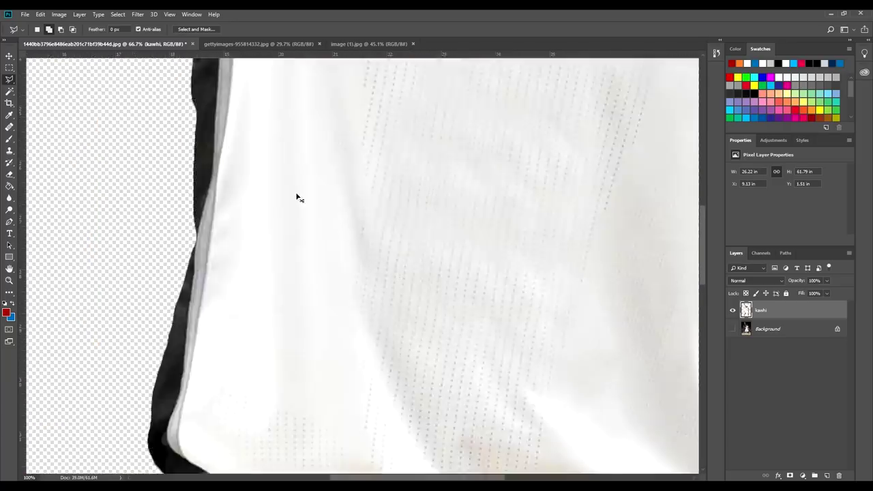
key(ctrl+plus)
key(shift+l)
alt+click(274, 107)
drag(259, 464, 287, 347)
drag(573, 99, 143, 99)
drag(462, 464, 428, 72)
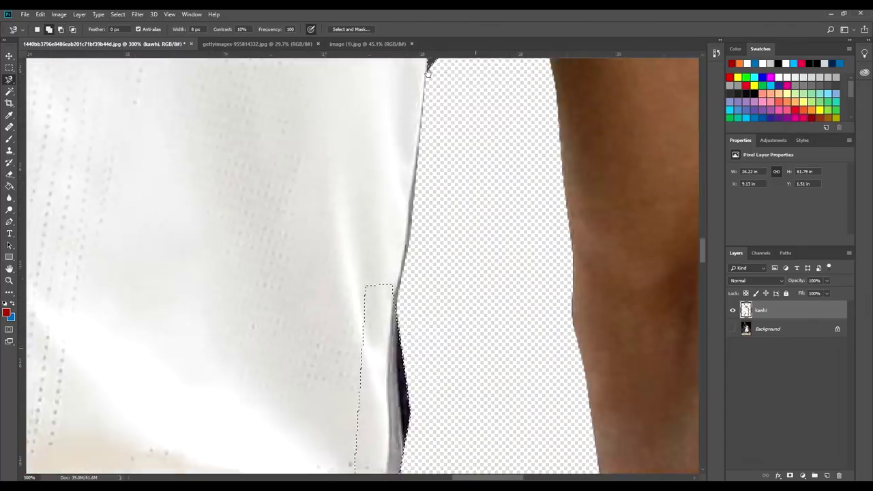
Clone white jersey fabric over the black panel on the raised-arm side using an 80 px Clone Stamp brush
key(ctrl+0)
key(ctrl+plus)
key(ctrl+plus)
key(ctrl+plus)
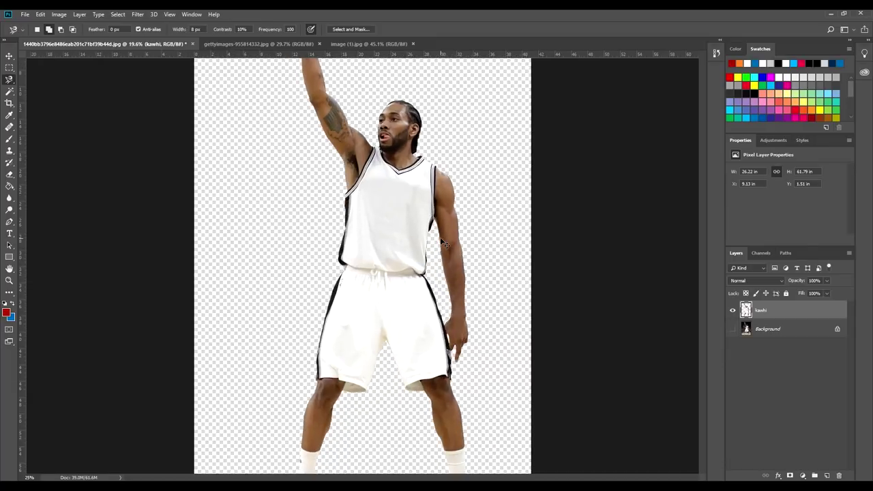
key(ctrl+plus)
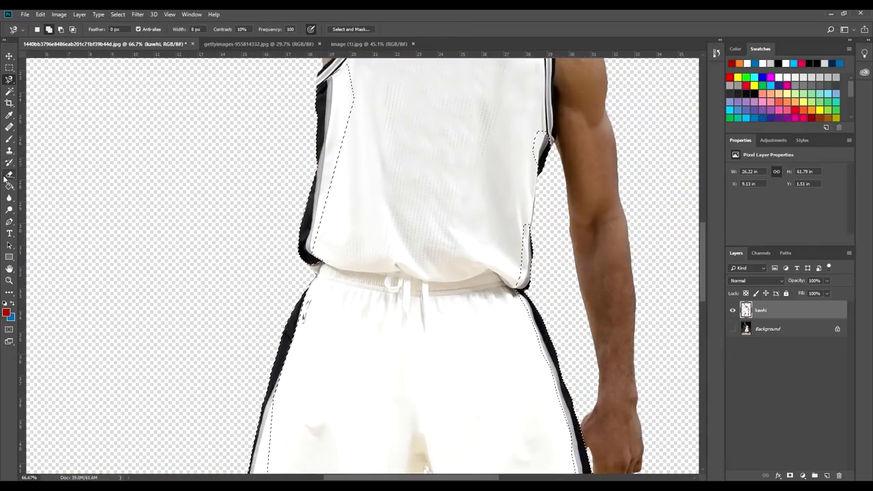
click(9, 155)
mouse_move(361, 148)
mouse_down()
mouse_move(371, 258)
mouse_move(389, 292)
mouse_up()
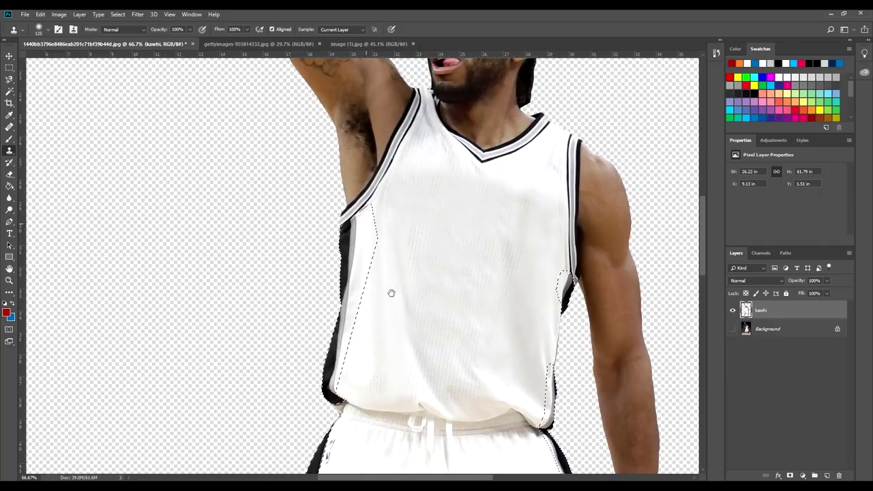
key(bracketleft)
key(bracketleft)
key(bracketleft)
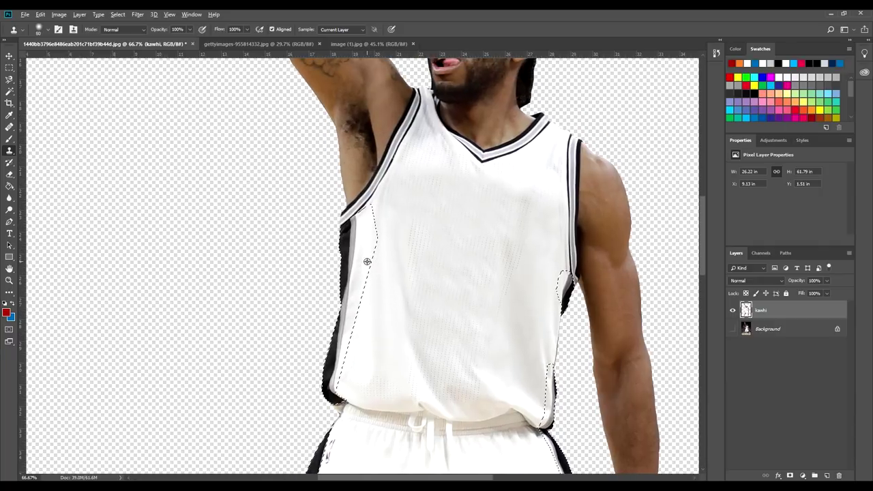
mouse_move(352, 243)
mouse_down()
mouse_move(353, 261)
mouse_move(366, 249)
mouse_up()
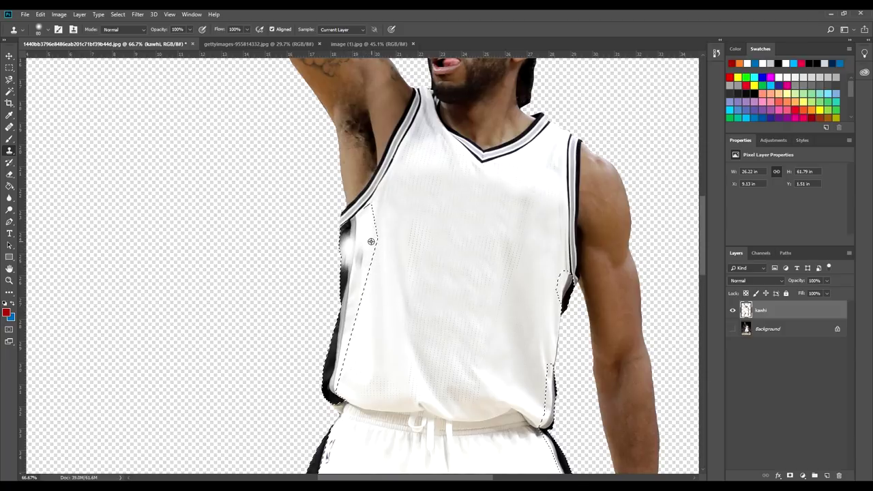
drag(346, 267, 335, 355)
drag(339, 239, 335, 379)
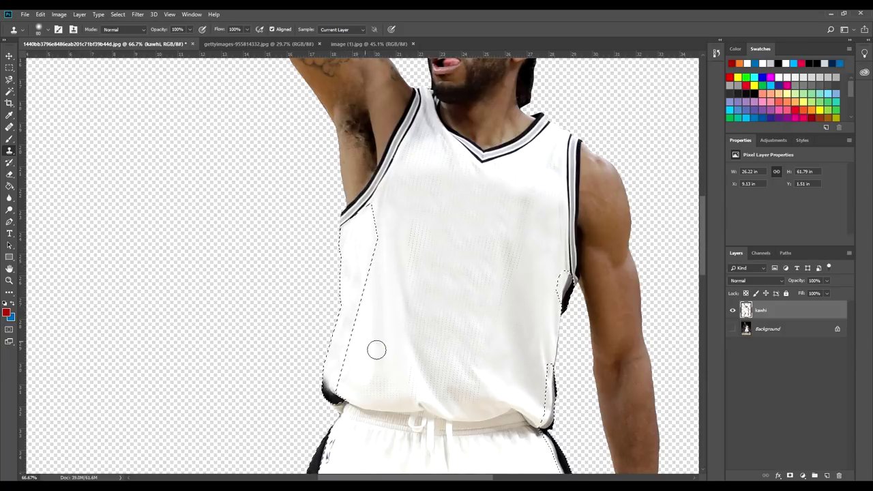
mouse_move(397, 286)
mouse_down()
mouse_move(402, 372)
mouse_move(392, 355)
mouse_up()
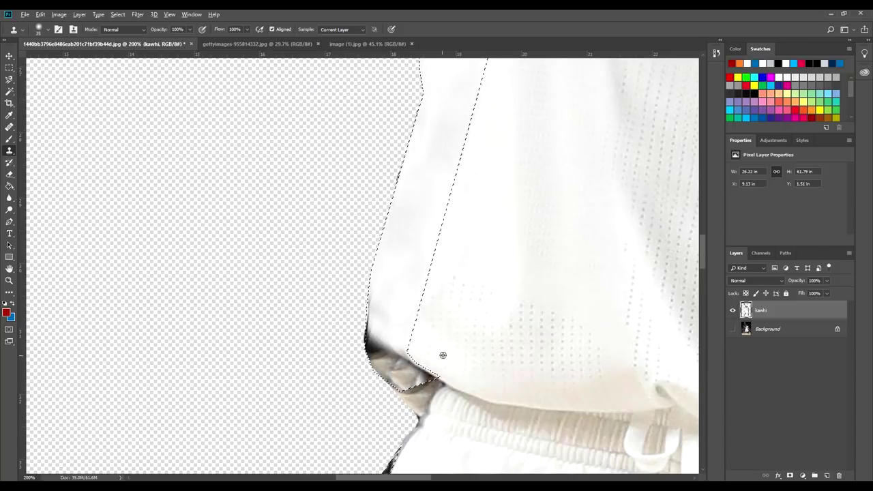
Clone white fabric over the lower jersey edge and the shorts stripe on the lowered-arm side with a 25 px brush
drag(682, 270, 262, 254)
mouse_move(410, 266)
mouse_down()
mouse_move(409, 419)
mouse_move(407, 296)
mouse_up()
scroll(407, 295, down, 10)
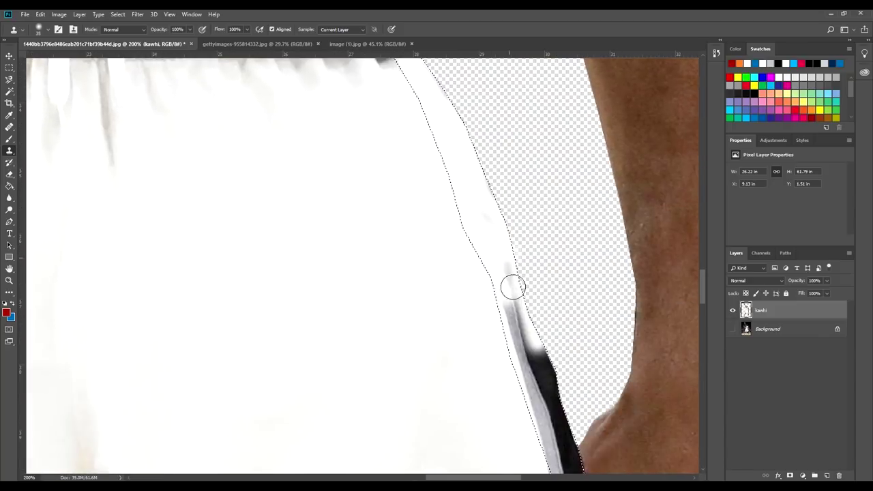
scroll(511, 286, right, 3)
scroll(493, 282, down, 8)
mouse_move(499, 255)
mouse_down()
mouse_move(539, 441)
mouse_move(526, 397)
mouse_up()
Clone white fabric over the lower part of the black shorts stripe on the raised-arm side
drag(205, 395, 614, 382)
mouse_move(357, 423)
mouse_down()
mouse_move(341, 248)
mouse_move(349, 164)
mouse_up()
mouse_move(393, 176)
mouse_down()
mouse_move(388, 327)
mouse_move(382, 146)
mouse_up()
drag(391, 232, 393, 356)
drag(391, 215, 371, 432)
mouse_move(396, 361)
mouse_down()
mouse_move(406, 297)
mouse_move(411, 354)
mouse_move(421, 289)
mouse_move(403, 341)
mouse_up()
alt+click(391, 386)
alt+click(470, 296)
mouse_move(457, 210)
mouse_down()
mouse_move(445, 274)
mouse_move(416, 310)
mouse_up()
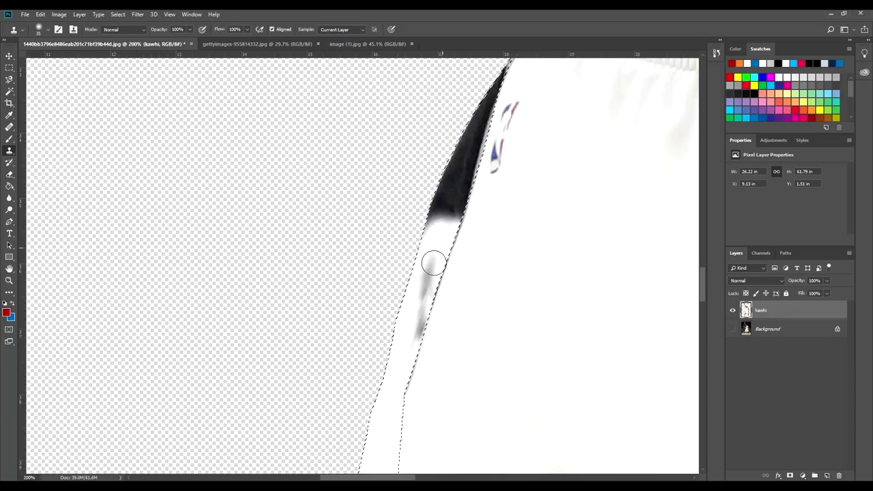
drag(434, 262, 393, 360)
Cover the rest of that shorts stripe with cloned white fabric, up past the small logo to the waistband
alt+click(473, 291)
mouse_move(425, 328)
mouse_down()
mouse_move(389, 406)
mouse_move(423, 322)
mouse_up()
mouse_move(460, 266)
mouse_down()
mouse_move(451, 353)
mouse_move(440, 307)
mouse_move(448, 257)
mouse_move(423, 315)
mouse_up()
alt+click(462, 317)
alt+click(515, 292)
mouse_move(483, 185)
mouse_down()
mouse_move(440, 279)
mouse_move(491, 170)
mouse_up()
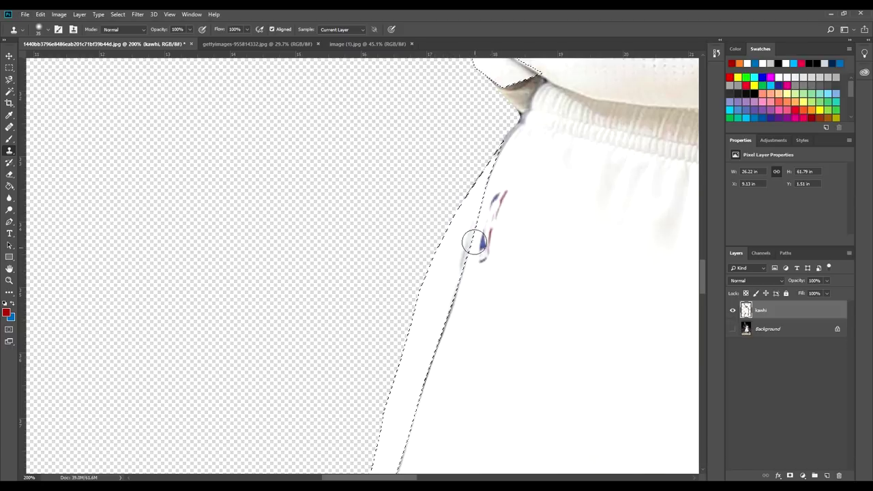
drag(474, 242, 471, 314)
alt+click(471, 313)
drag(500, 145, 515, 191)
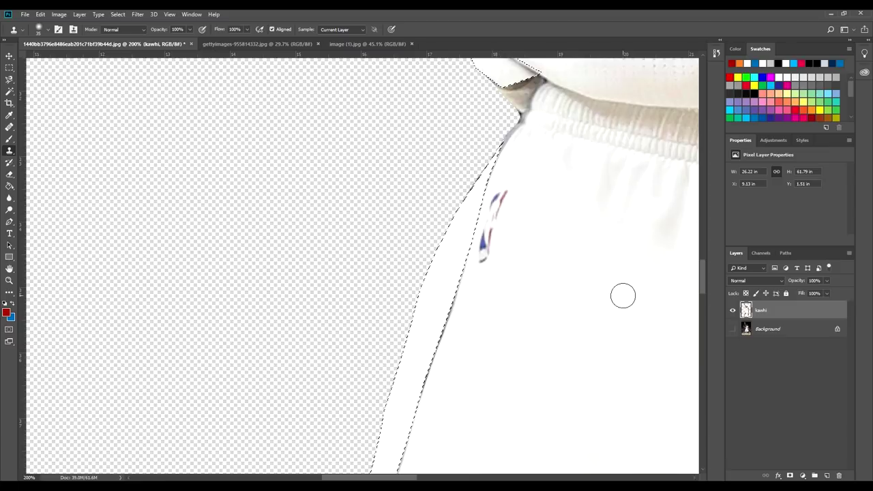
Clone white fabric over the black underarm panel on the lowered-arm side and clear the selection
key(ctrl+0)
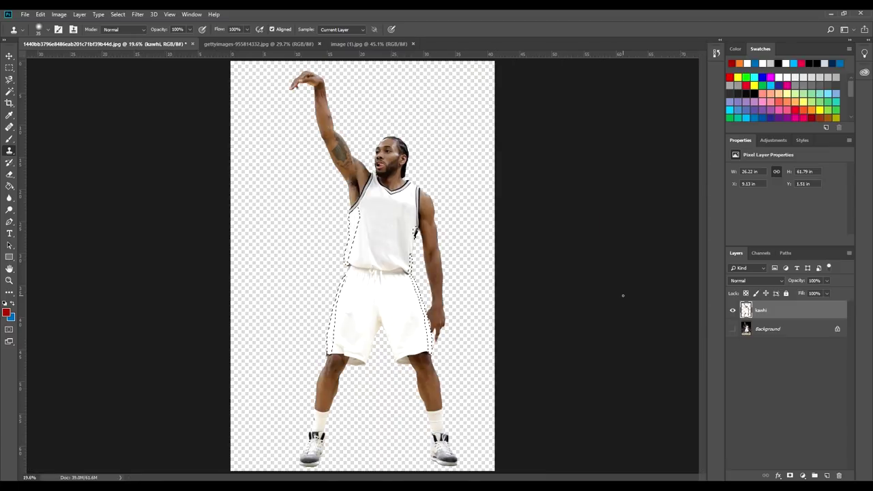
key(ctrl+plus)
key(ctrl+plus)
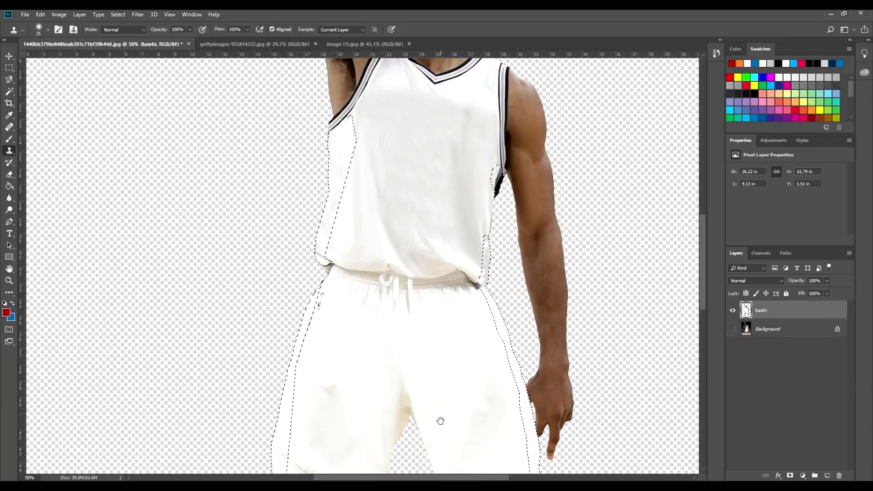
drag(465, 186, 228, 308)
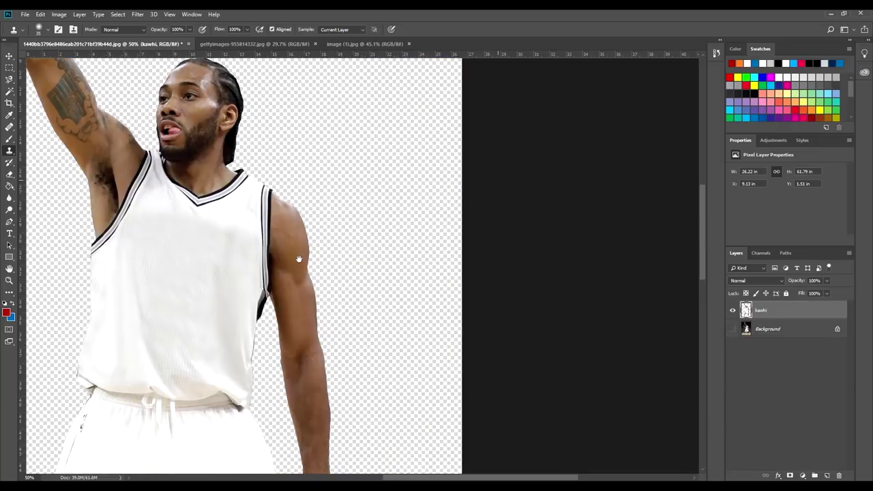
key(ctrl+plus)
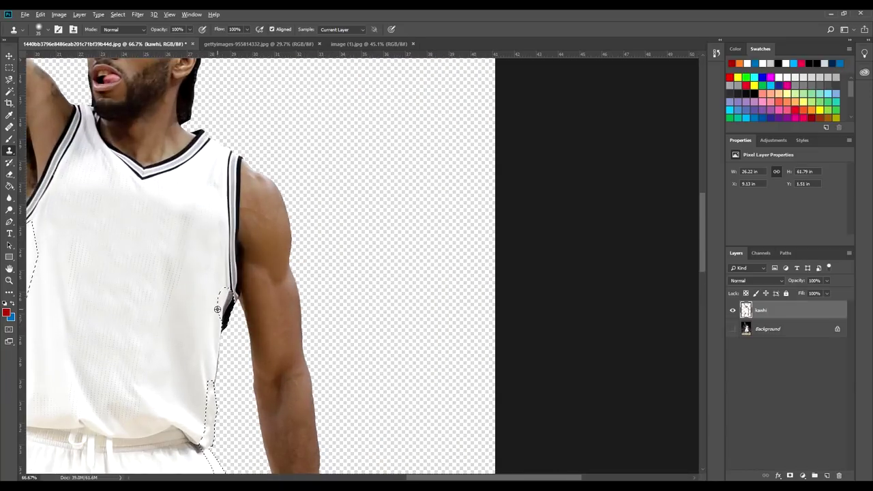
mouse_move(228, 296)
mouse_down()
mouse_move(224, 329)
mouse_move(228, 298)
mouse_up()
key(ctrl+d)
Try a Clone Stamp stroke along the shorts' outer edge near the lowered hand and undo it
drag(203, 321, 331, 256)
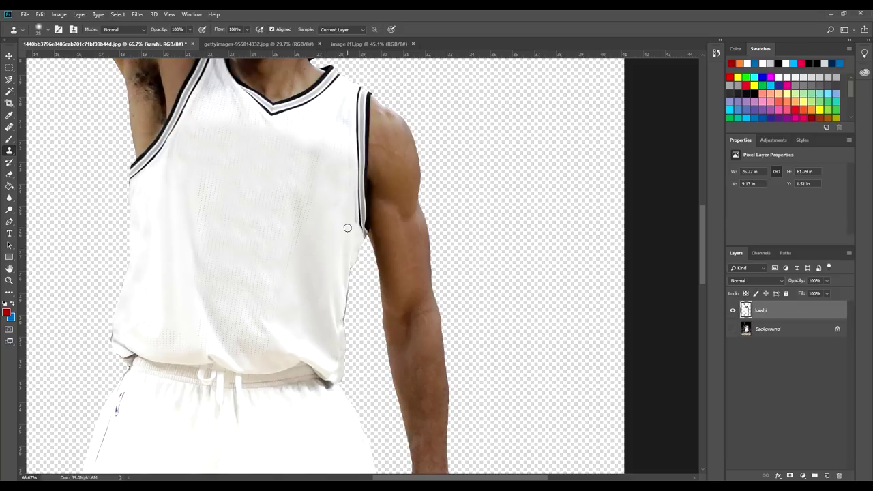
drag(218, 239, 253, 204)
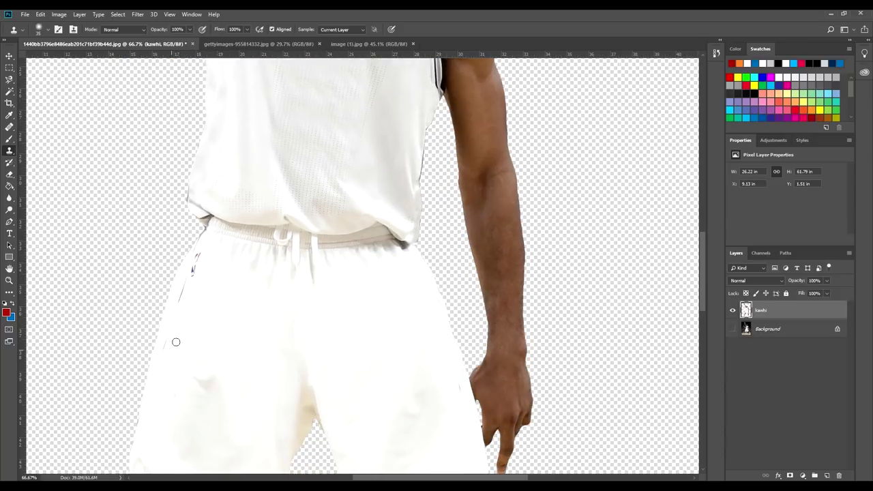
drag(455, 387, 381, 231)
drag(402, 348, 397, 326)
key(ctrl+z)
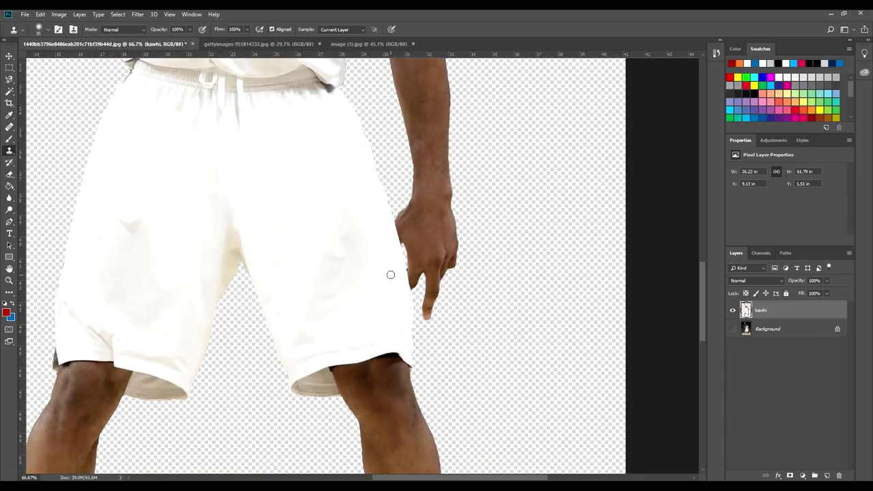
Trace the blanked jersey and shorts together with the Magnetic Lasso, closing the outline at the raised-arm shoulder
key(ctrl+0)
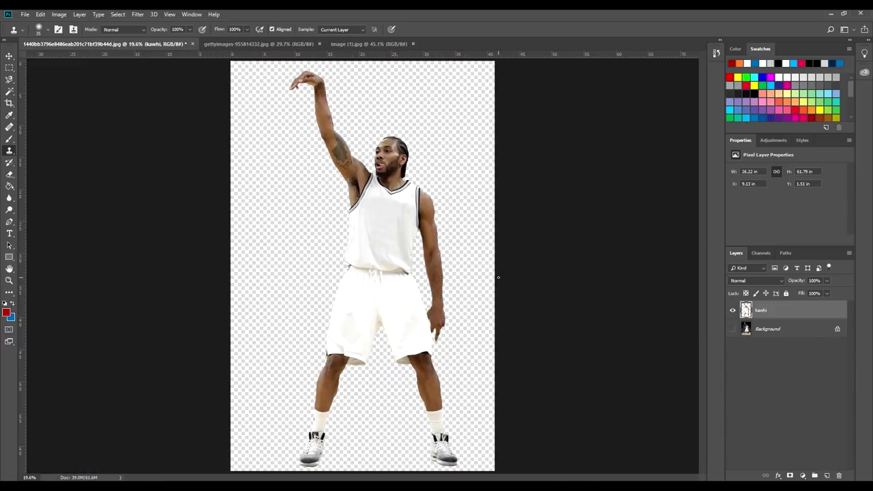
key(ctrl+plus)
key(ctrl+plus)
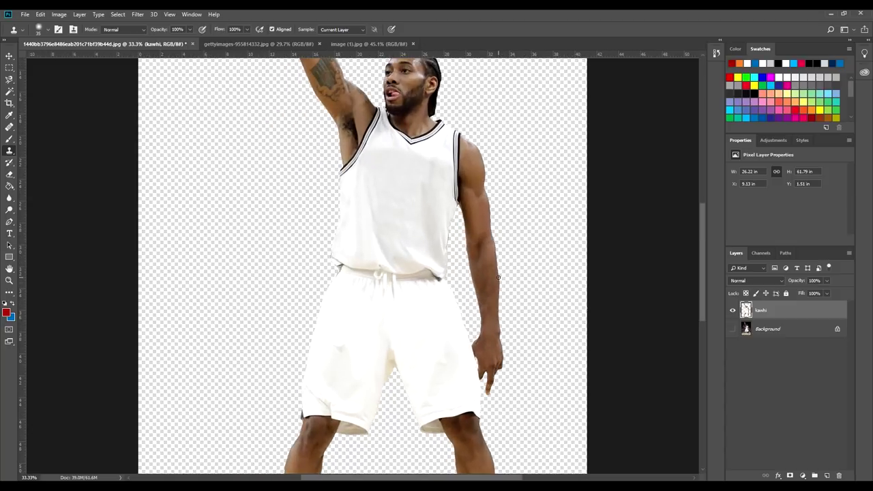
scroll(311, 139, up, 2)
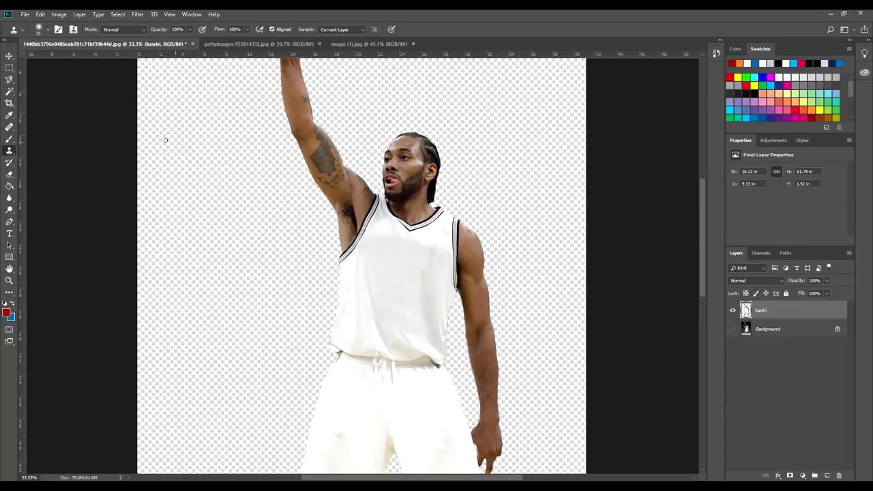
click(9, 79)
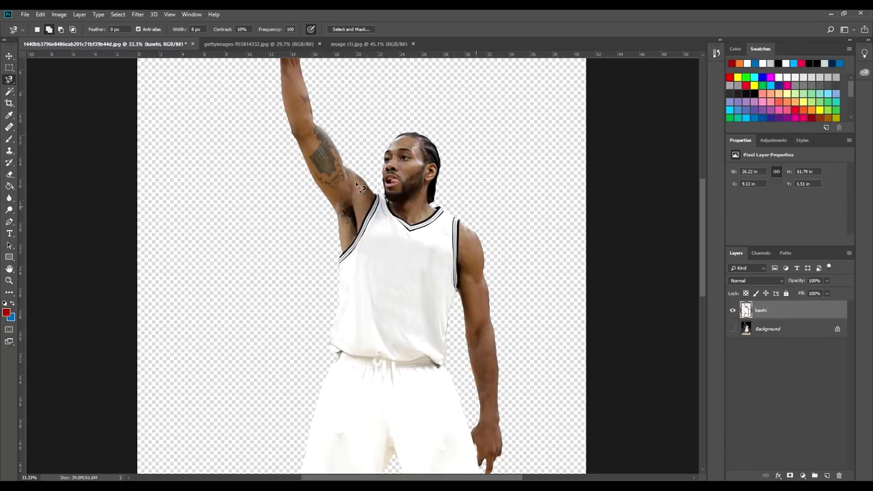
key(ctrl+plus)
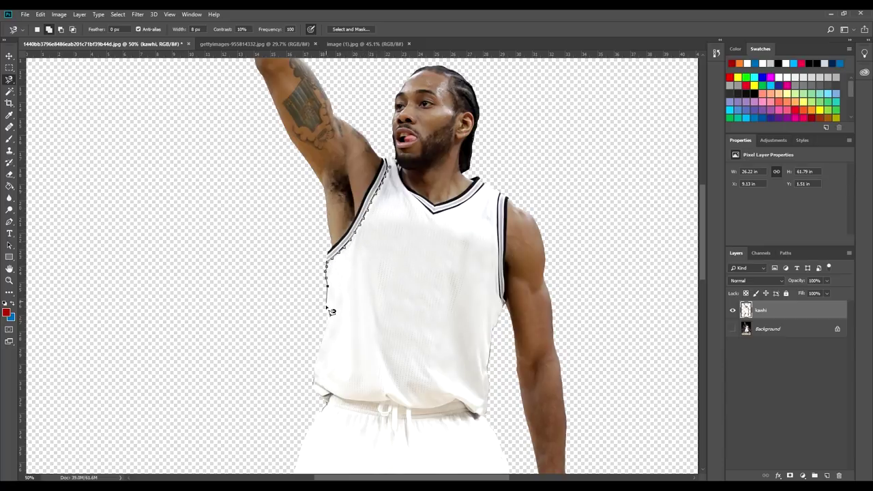
scroll(313, 394, down, 5)
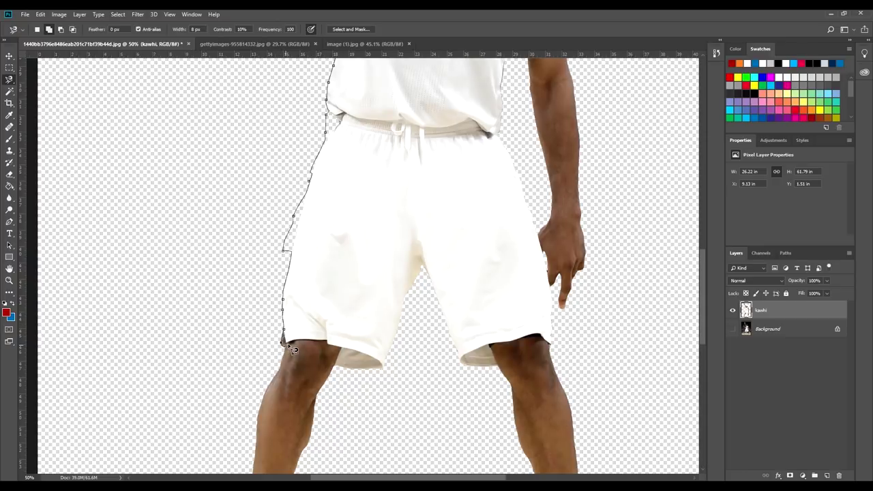
scroll(536, 137, up, 5)
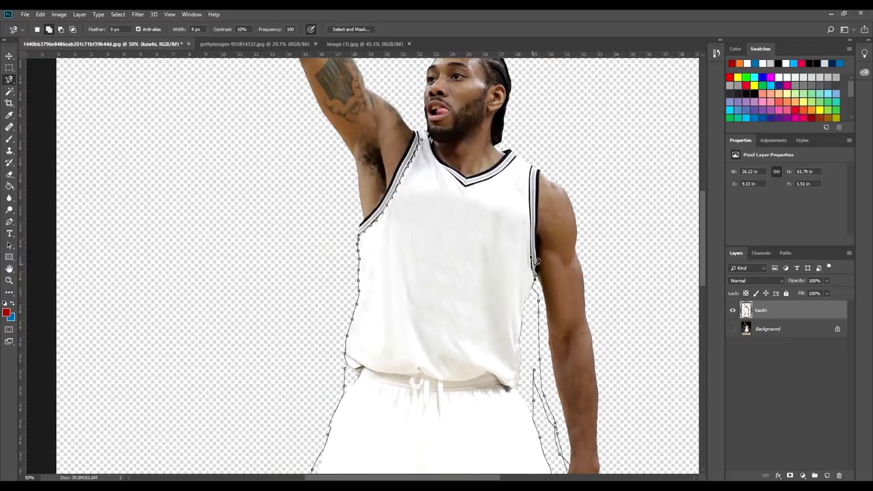
click(422, 140)
Subtract the unwanted leg area from the selection along the shorts' hem on the raised-arm side
key(ctrl+plus)
key(ctrl+plus)
key(ctrl+plus)
drag(363, 401, 403, 35)
drag(273, 451, 298, 282)
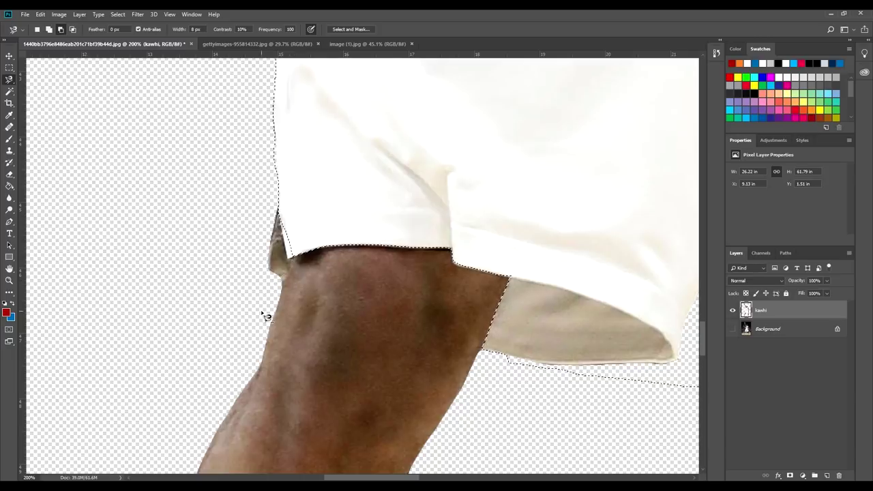
drag(655, 307, 274, 305)
scroll(272, 304, down, 4)
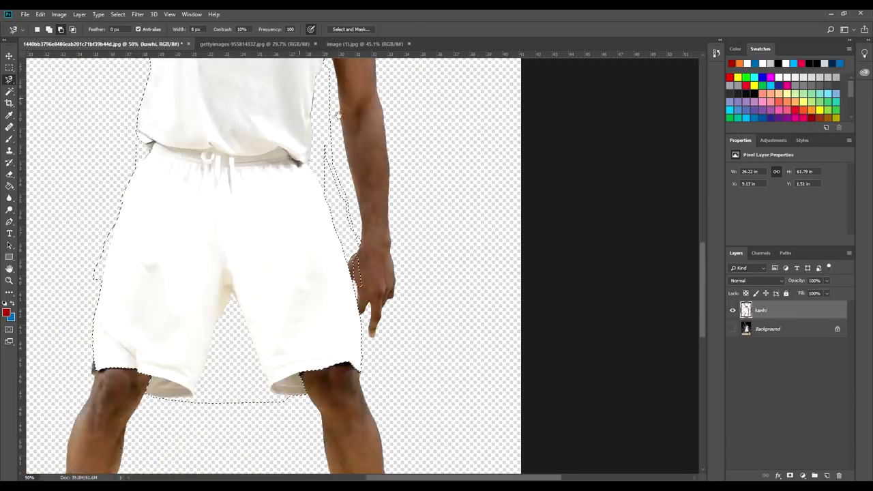
Add the white shoulder and neckline fabric to the selection, following the inner edge of the collar and armhole trim
scroll(392, 294, up, 5)
scroll(245, 69, up, 3)
drag(331, 450, 518, 464)
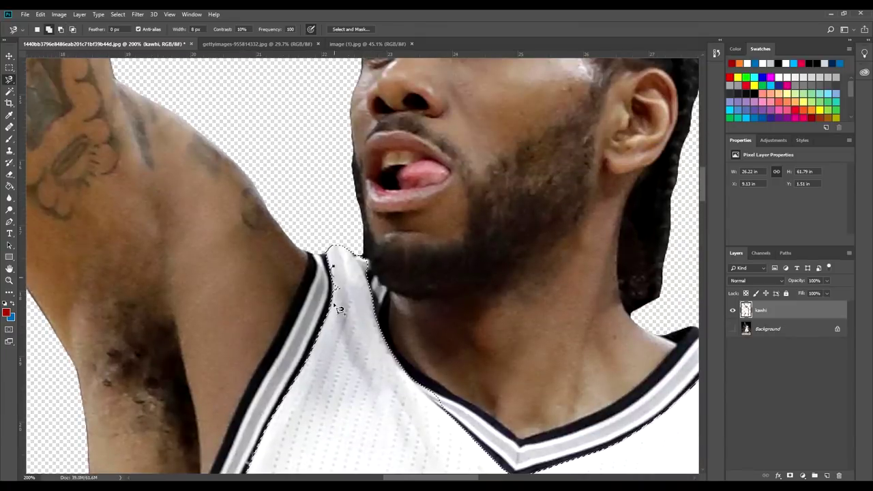
drag(414, 355, 264, 229)
drag(341, 353, 553, 157)
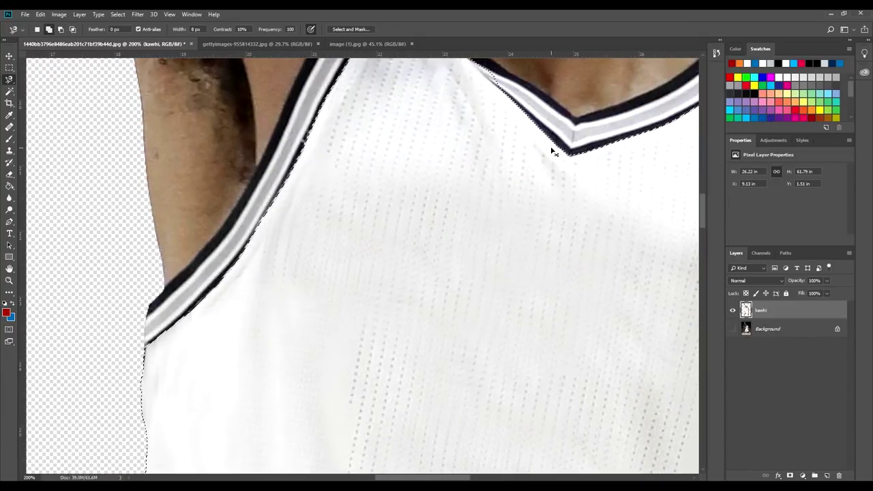
Cut the selected jersey and shorts onto a new layer
key(ctrl+minus)
key(ctrl+minus)
key(ctrl+shift+j)
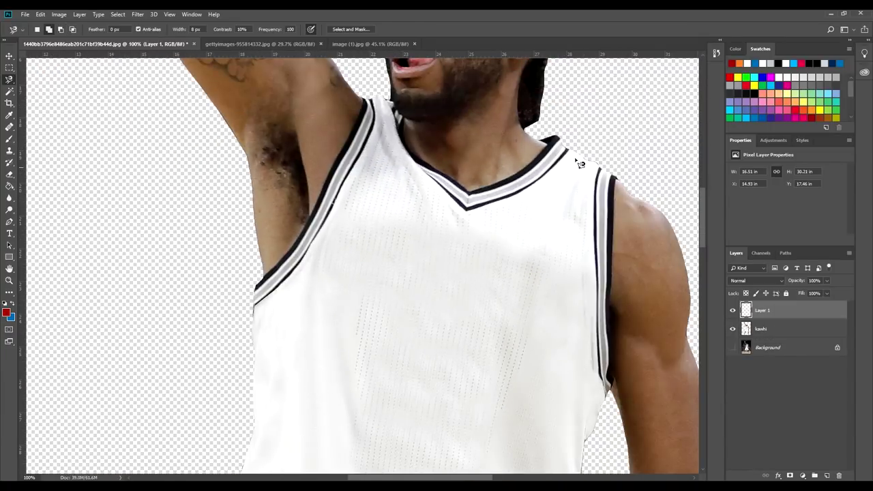
Nudge the cut-out uniform layer slightly upward to a Y position of 17.29 in
click(9, 57)
key(Up)
key(Up)
key(Up)
key(Up)
key(Up)
key(Up)
key(Up)
key(Up)
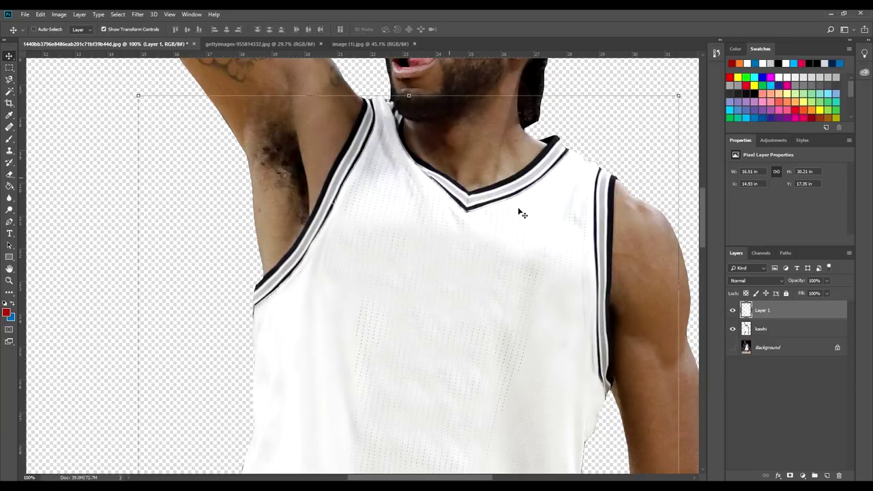
key(Up)
key(Up)
key(Up)
Toggle the cut-out uniform layer's visibility to check its alignment, and rename the layer jersey
click(734, 311)
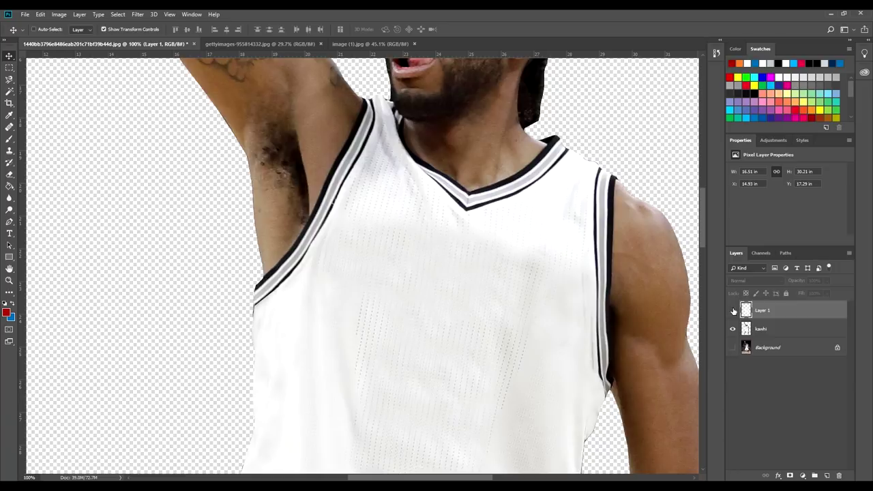
click(733, 311)
click(733, 311)
click(734, 310)
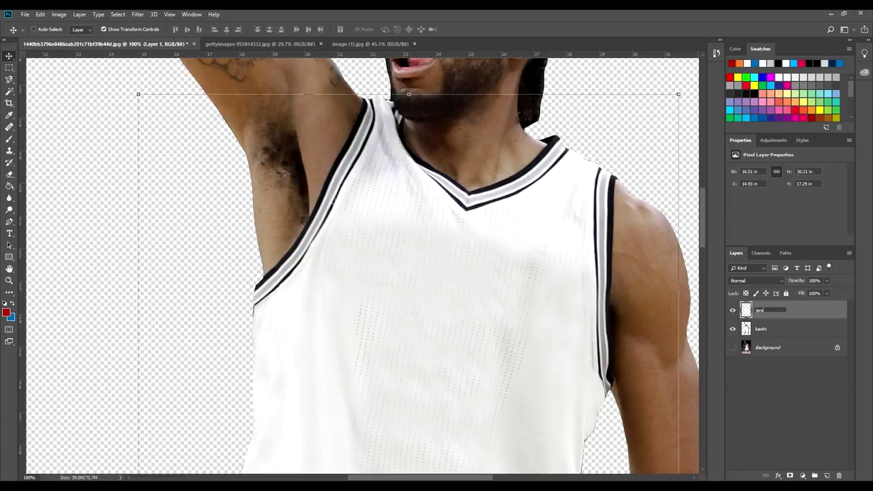
text(ey)
key(Return)
key(ctrl+0)
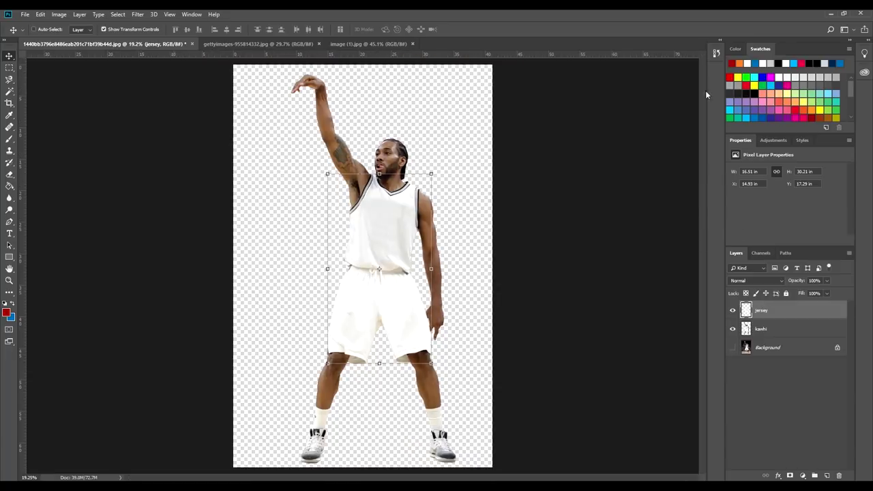
Sample red ff182b from the number 7 Raptors jersey as the foreground color, and glance at the second reference photo
click(259, 44)
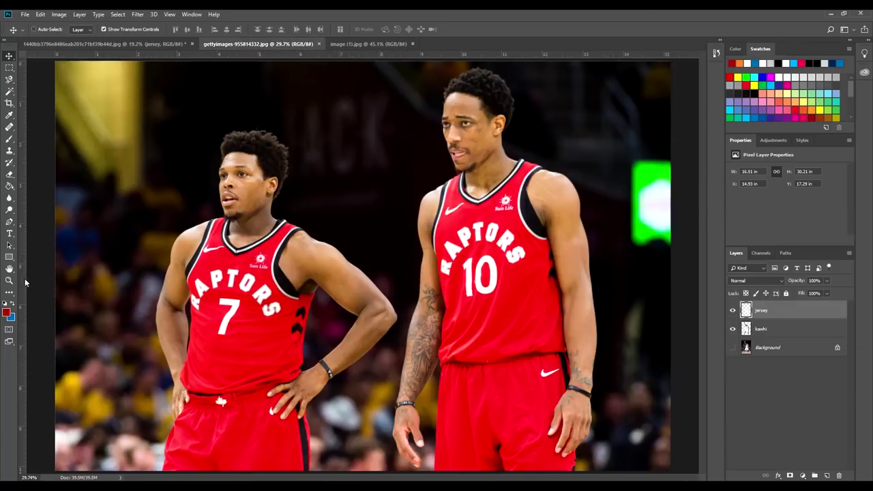
click(11, 316)
click(287, 342)
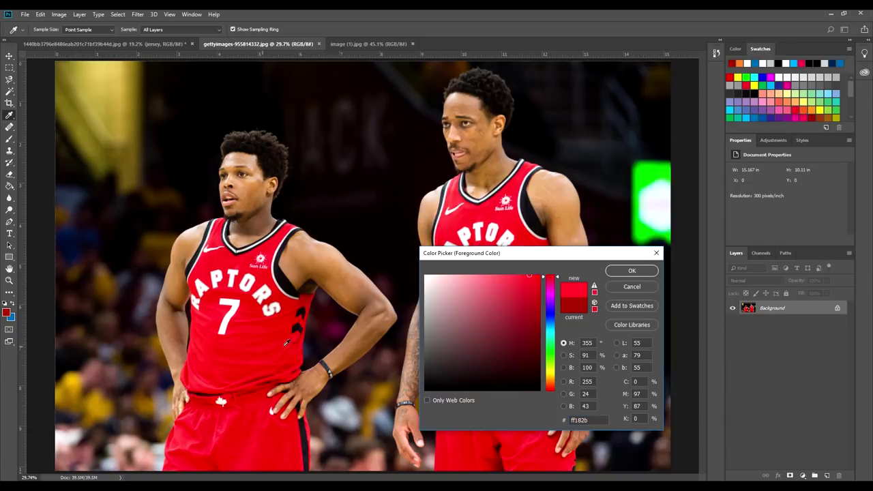
click(631, 270)
click(381, 43)
key(v)
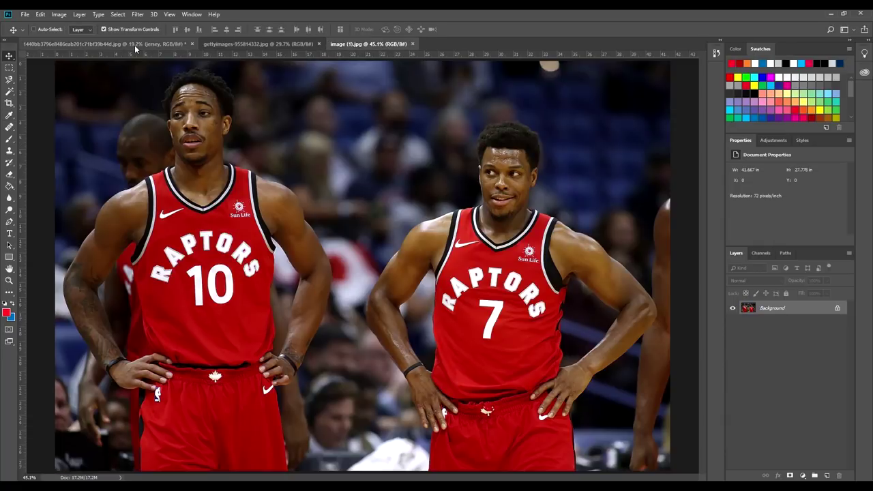
click(135, 45)
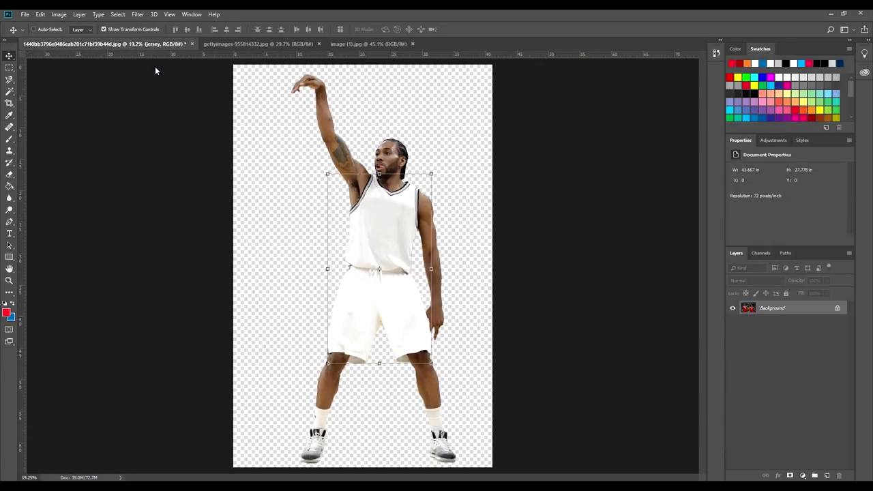
Add a Solid Color fill layer in ff182b and clip it to the jersey layer
click(805, 475)
click(814, 310)
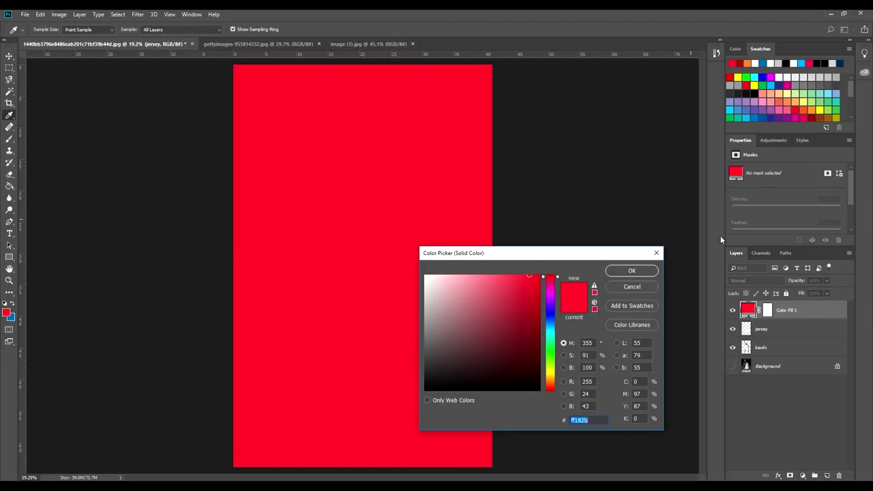
click(631, 271)
right_click(812, 312)
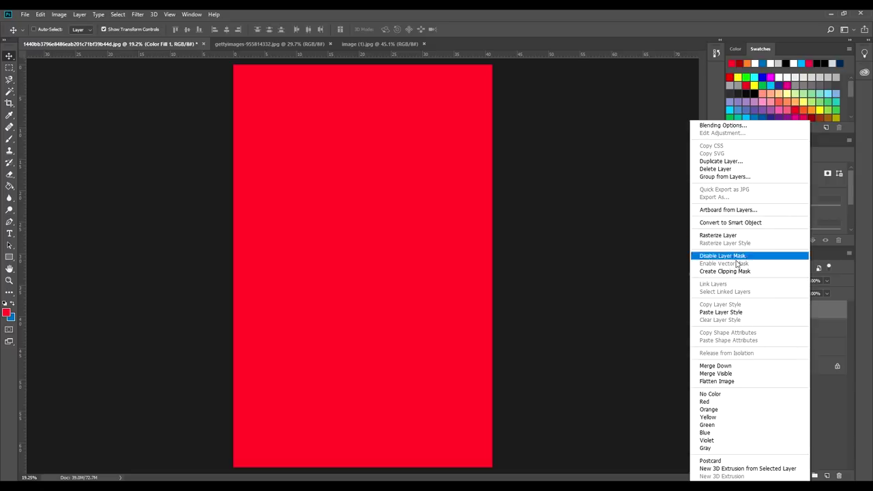
click(737, 271)
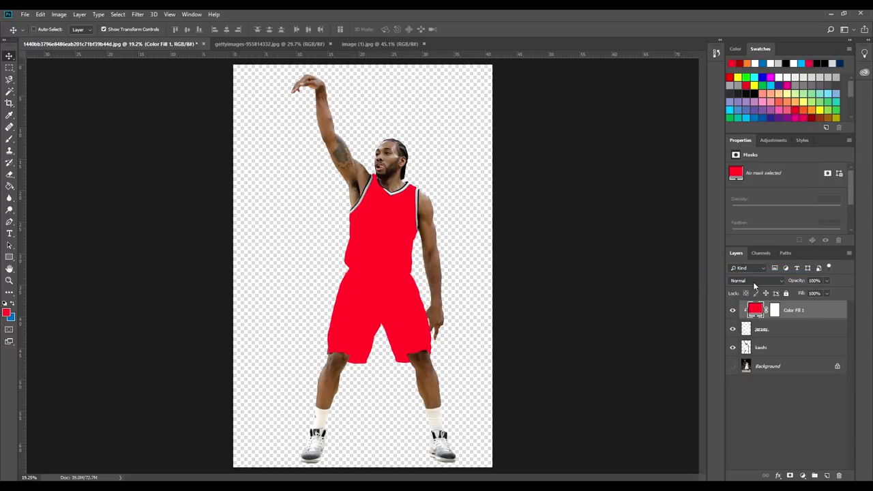
Set the red fill layer's blend mode to Multiply
click(812, 367)
click(823, 309)
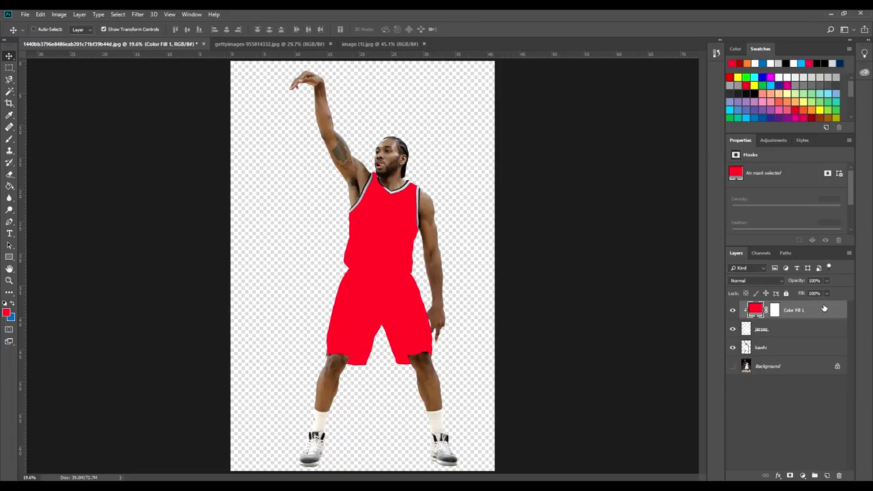
click(777, 282)
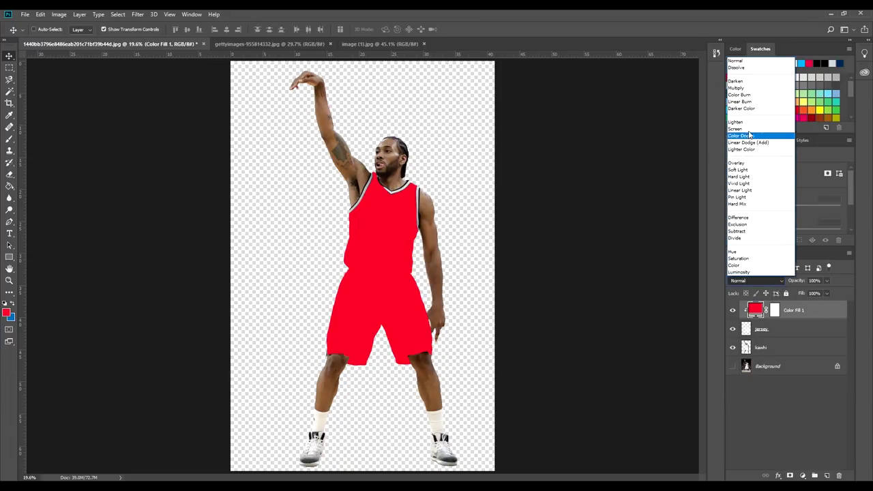
click(746, 88)
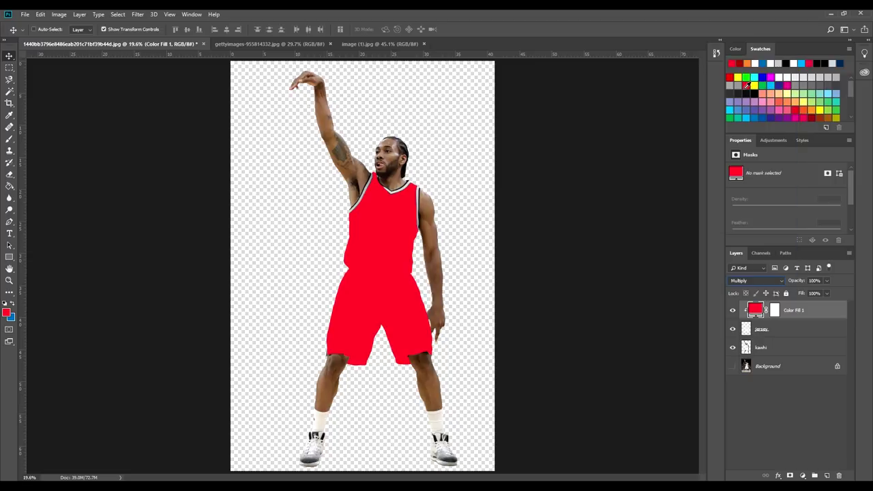
Examine the red uniform's folds and trim up close and compare its color with the Raptors reference photo
click(790, 368)
key(ctrl+plus)
key(ctrl+plus)
key(ctrl+plus)
key(ctrl+plus)
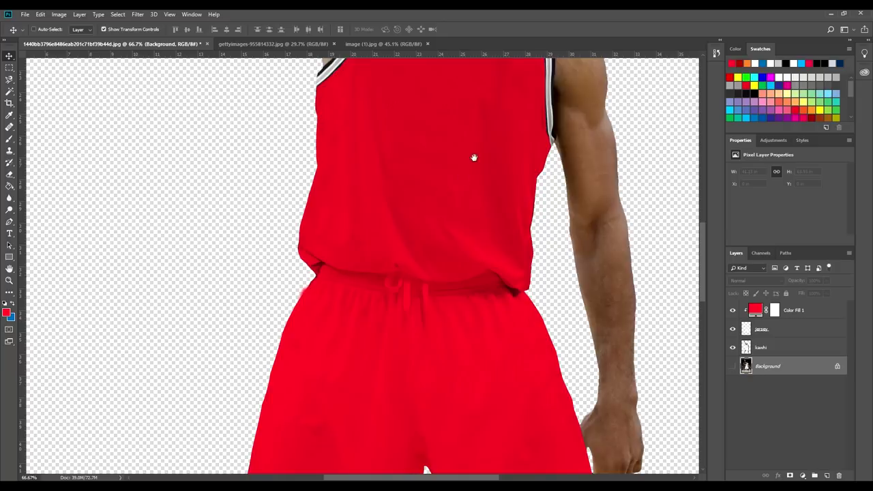
drag(474, 157, 425, 347)
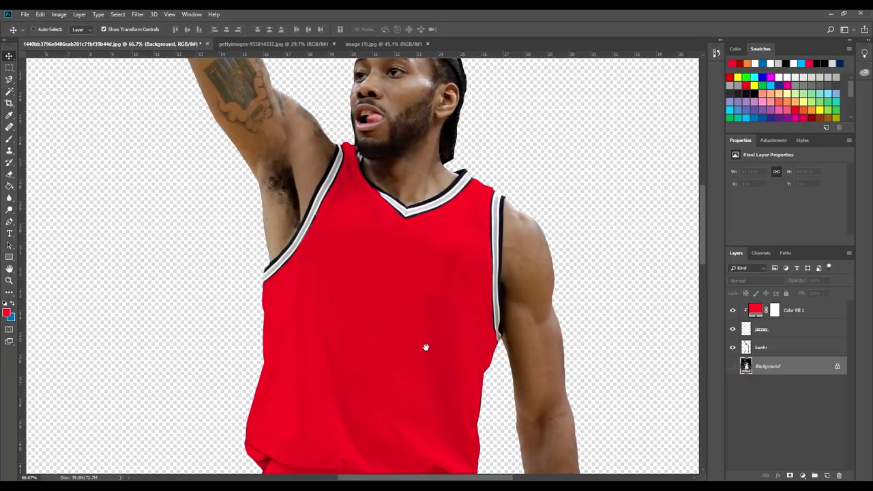
click(259, 44)
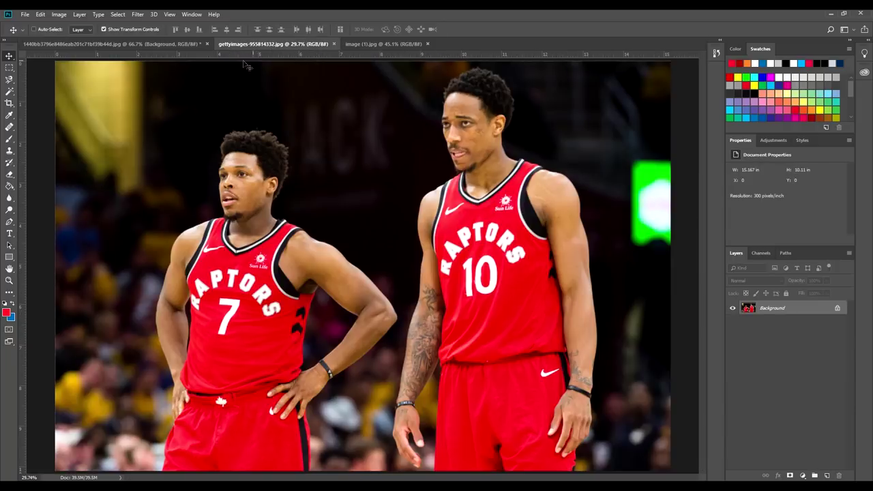
click(151, 43)
Toggle the red fill layer off and on to compare the white and red uniforms
click(734, 311)
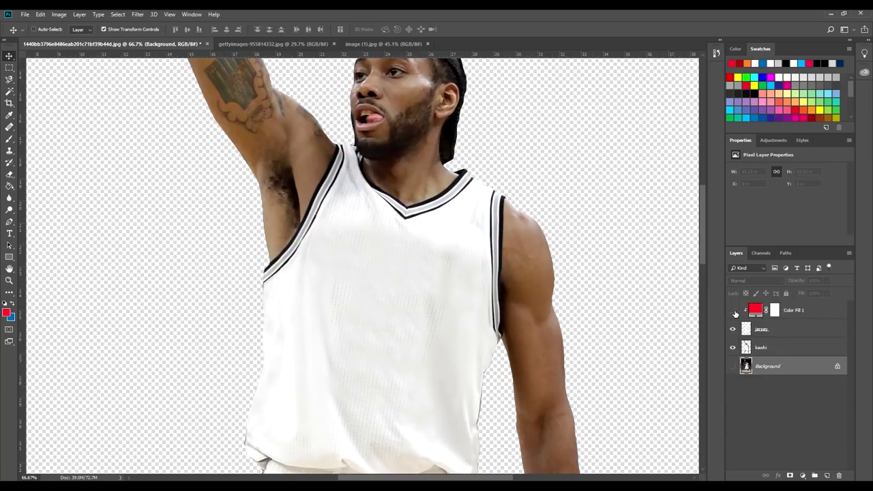
click(734, 311)
click(734, 311)
click(734, 311)
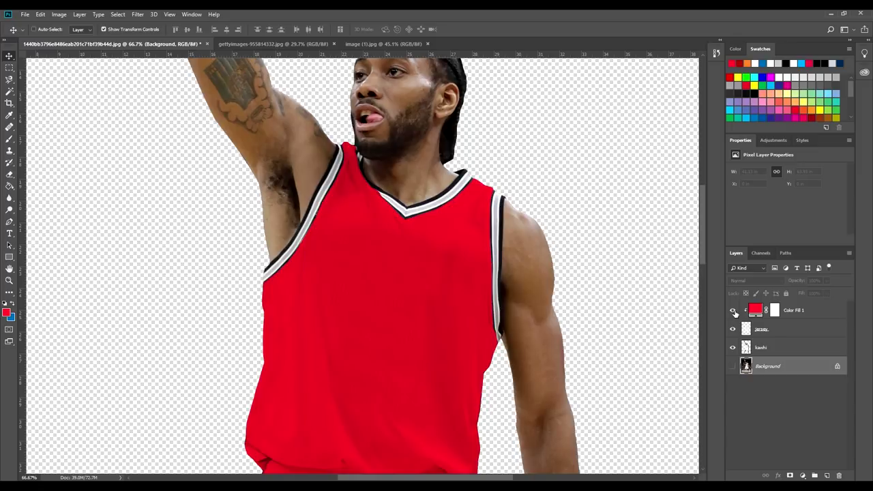
click(734, 311)
click(734, 311)
key(ctrl+0)
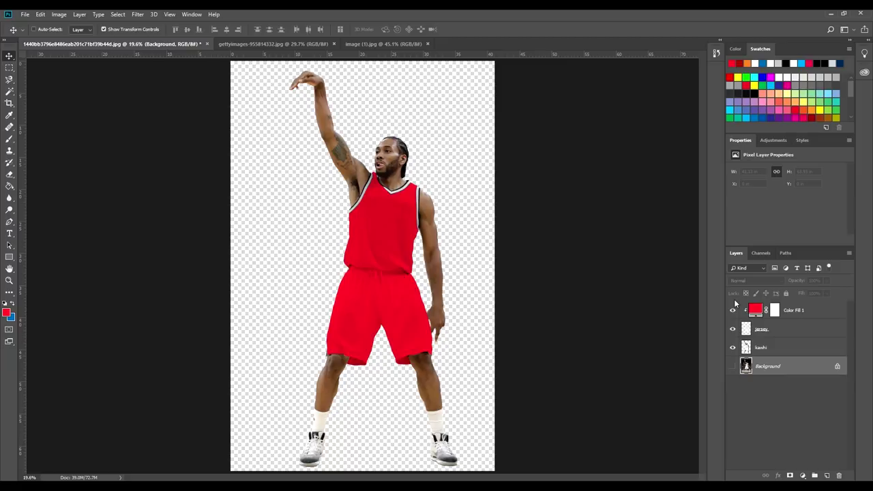
Add a Levels adjustment above the red fill layer and clip it to the jersey layer
click(805, 315)
click(802, 477)
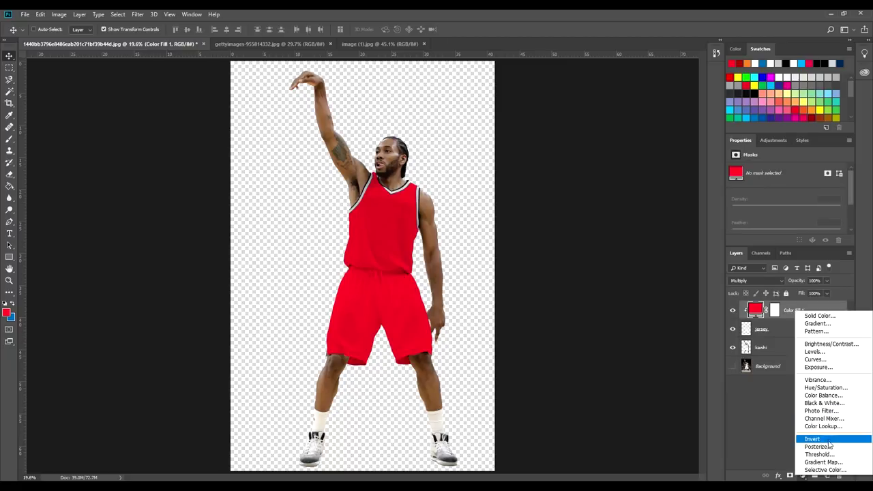
click(808, 351)
right_click(808, 311)
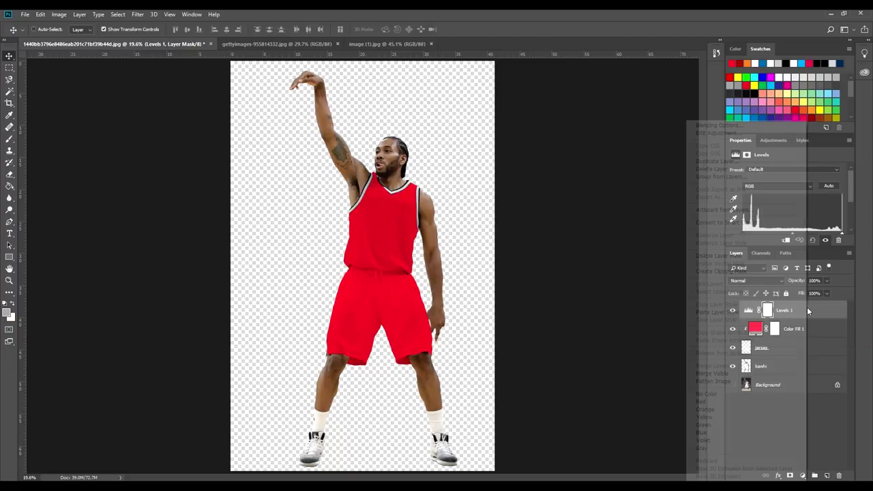
click(751, 271)
scroll(799, 216, down, 2)
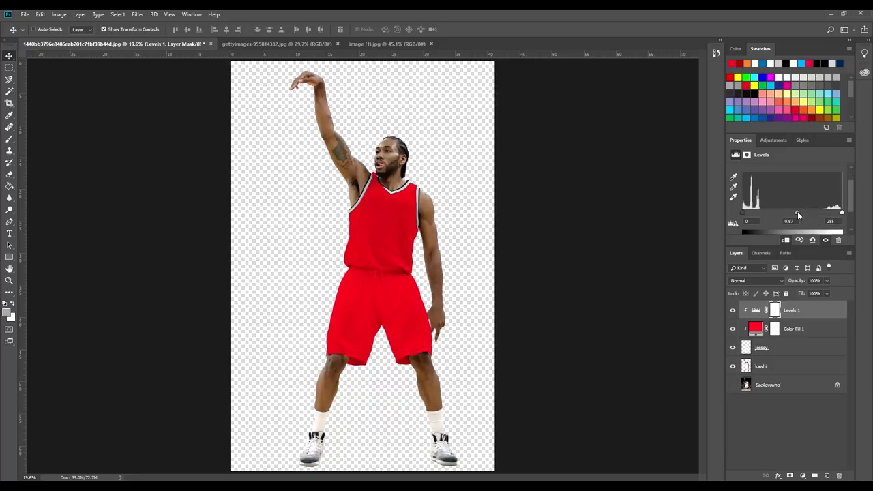
Set the Levels midtone value to 0.57 and compare the red with both Raptors reference photos
mouse_move(803, 216)
mouse_down()
mouse_move(827, 220)
mouse_move(817, 221)
mouse_up()
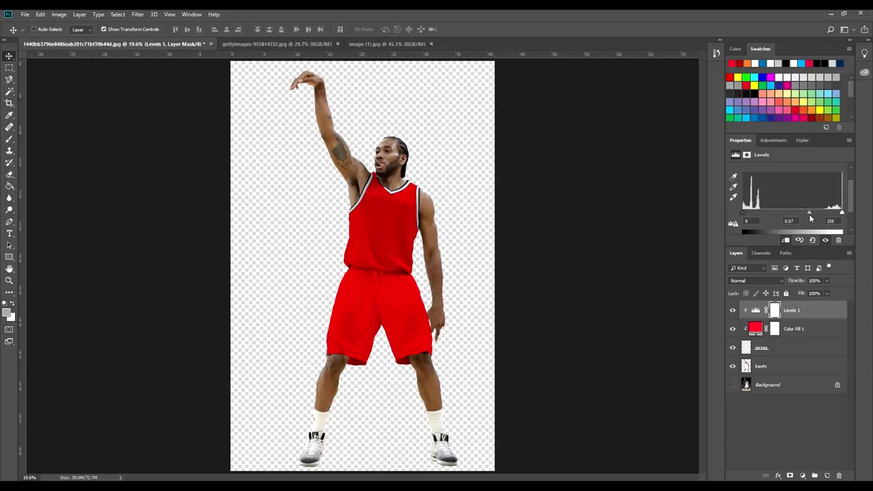
click(374, 50)
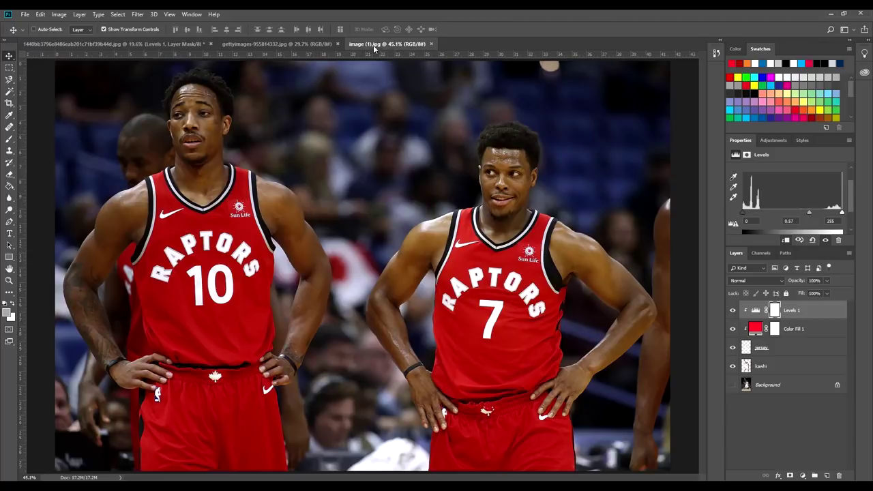
click(263, 45)
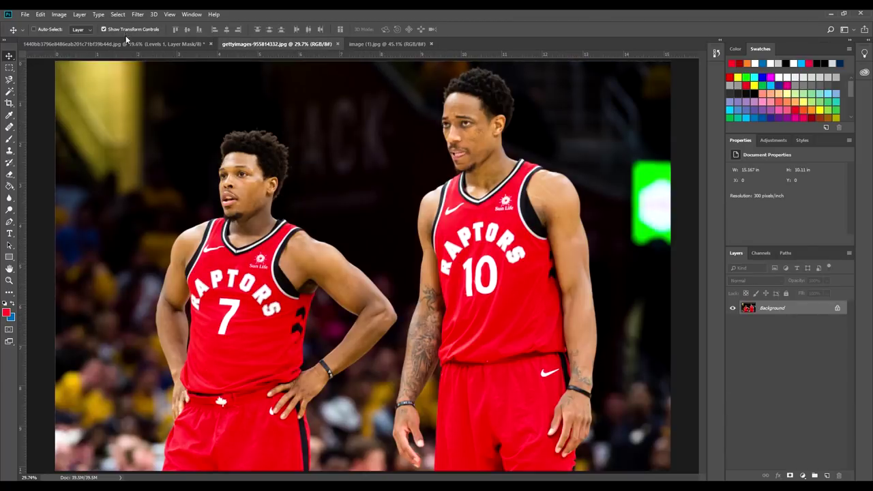
click(126, 42)
Group the Levels, red fill, jersey and kawhi layers into a group named "Kawhi Swap"
click(819, 387)
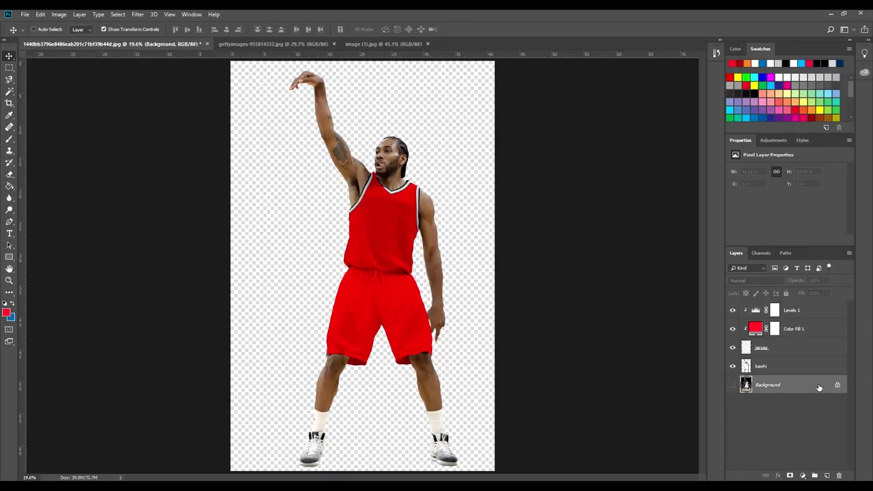
key(ctrl+plus)
key(ctrl+plus)
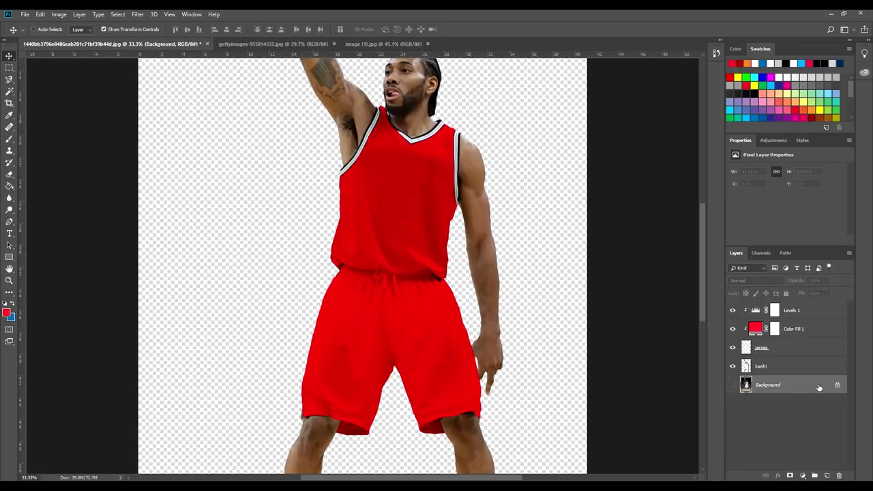
drag(500, 253, 566, 129)
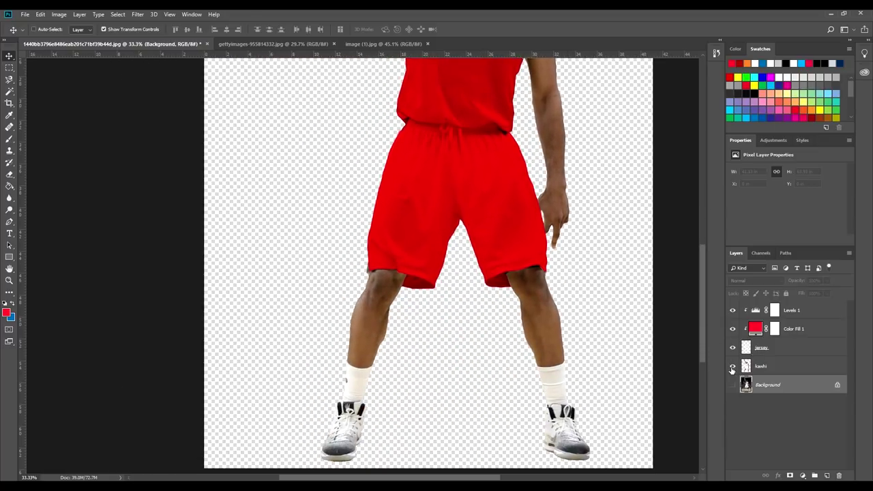
click(797, 370)
shift+click(804, 312)
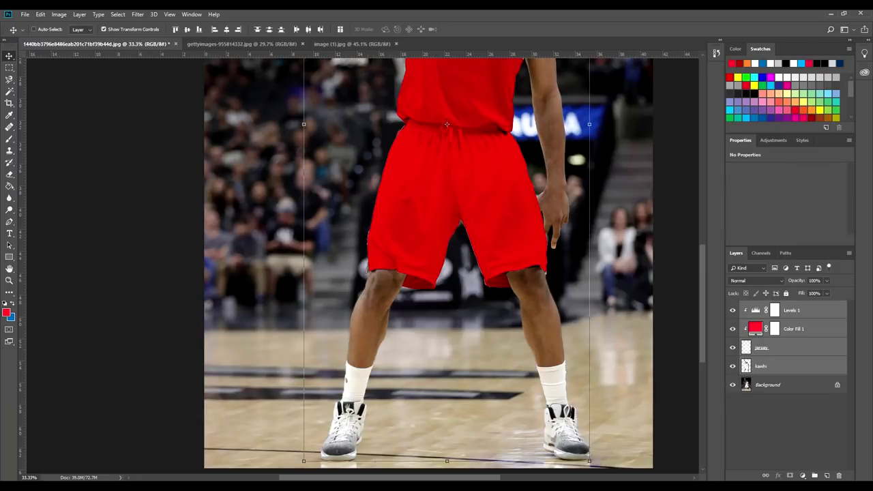
click(815, 477)
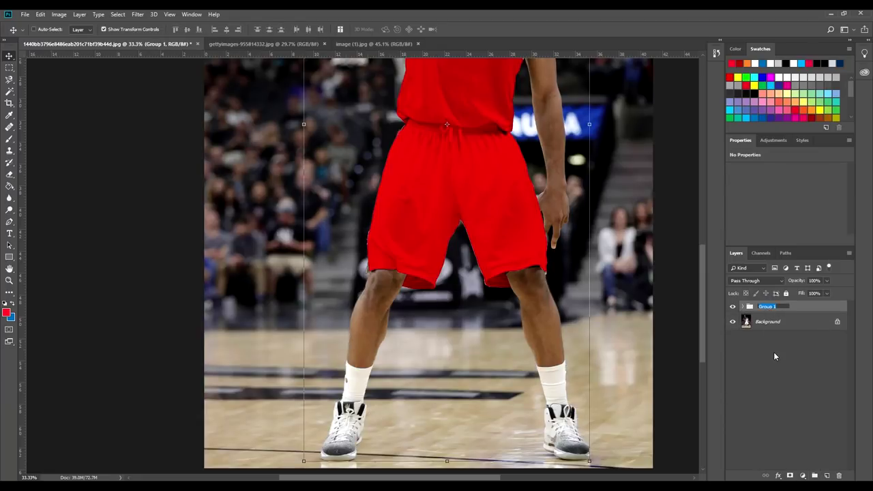
text(Kawhi Swap)
key(Return)
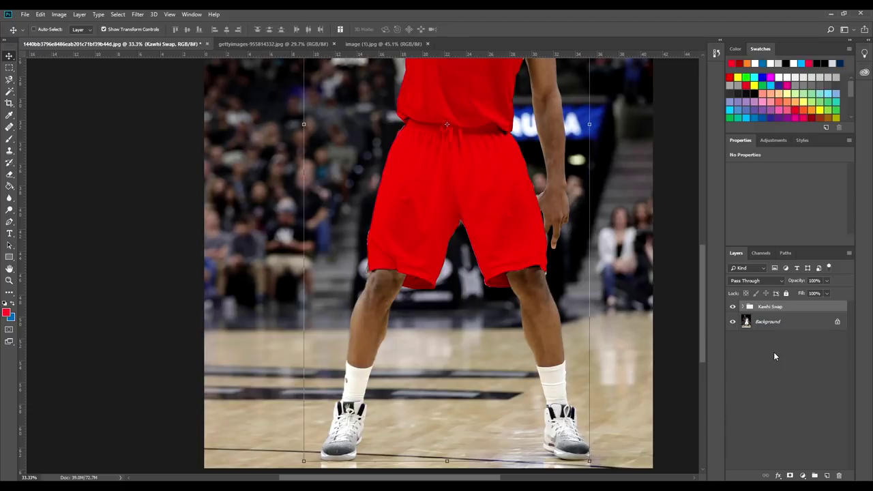
Toggle the Kawhi Swap group to compare it with the original photo, and hide the Background layer
click(734, 308)
click(733, 308)
click(733, 308)
click(734, 308)
click(734, 309)
click(733, 309)
click(733, 308)
click(733, 322)
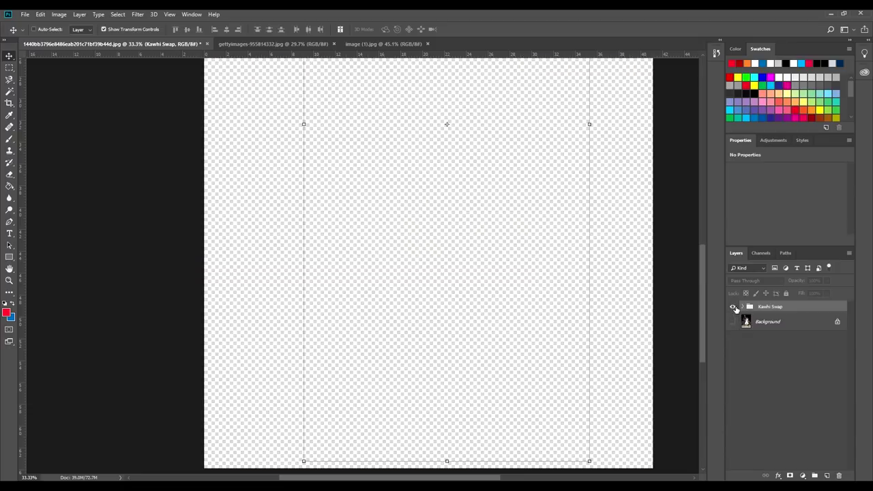
click(733, 307)
click(774, 322)
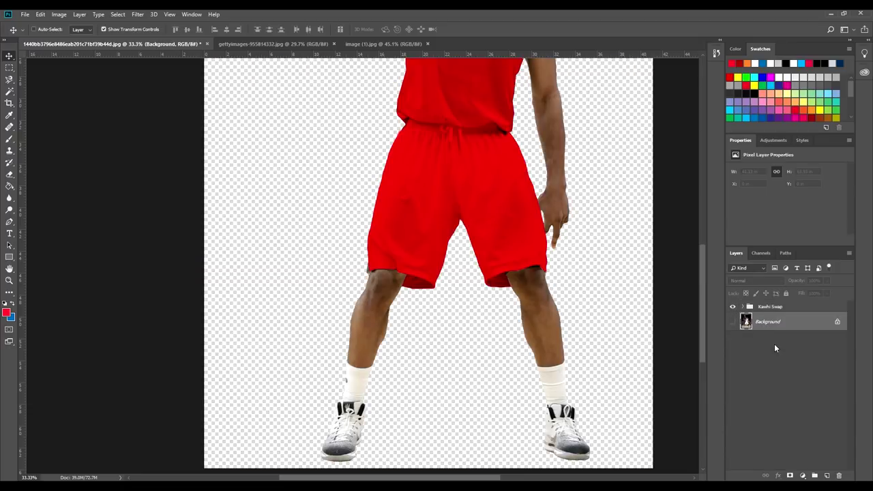
key(ctrl+0)
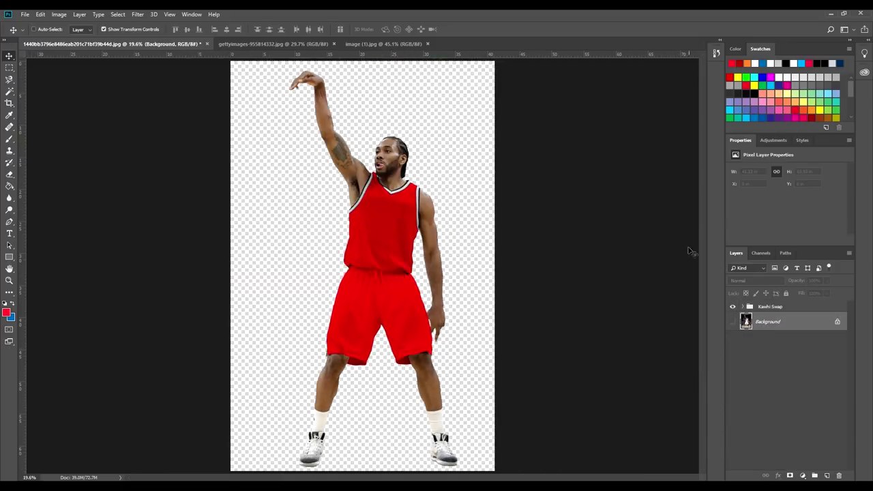
Examine the collar trim, logos and lettering in both Raptors reference photos, looking closely at the number 7 jersey
click(319, 44)
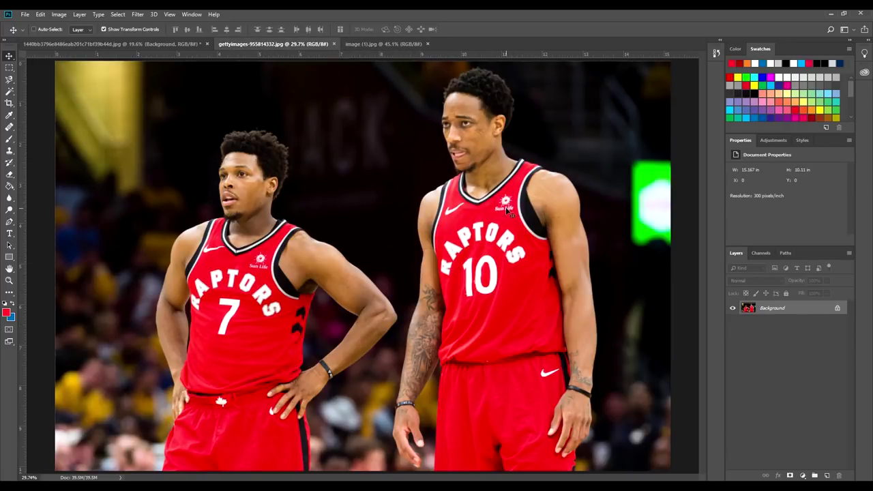
click(351, 44)
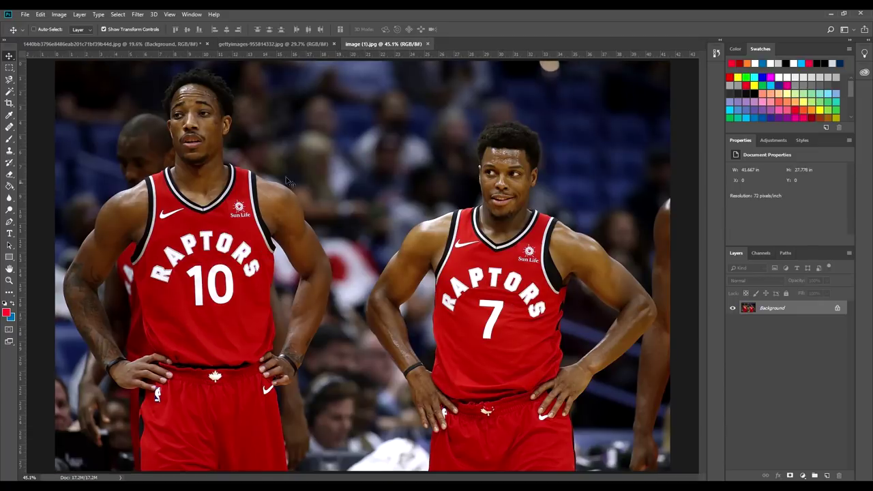
click(116, 44)
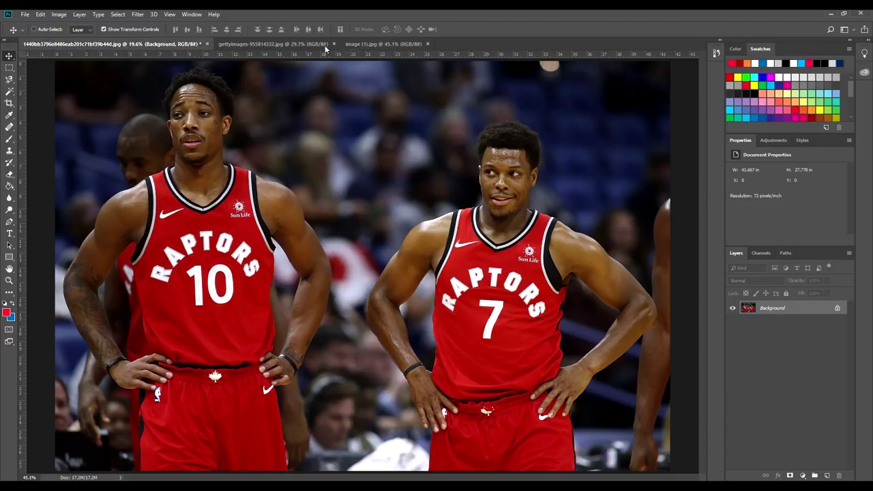
click(412, 44)
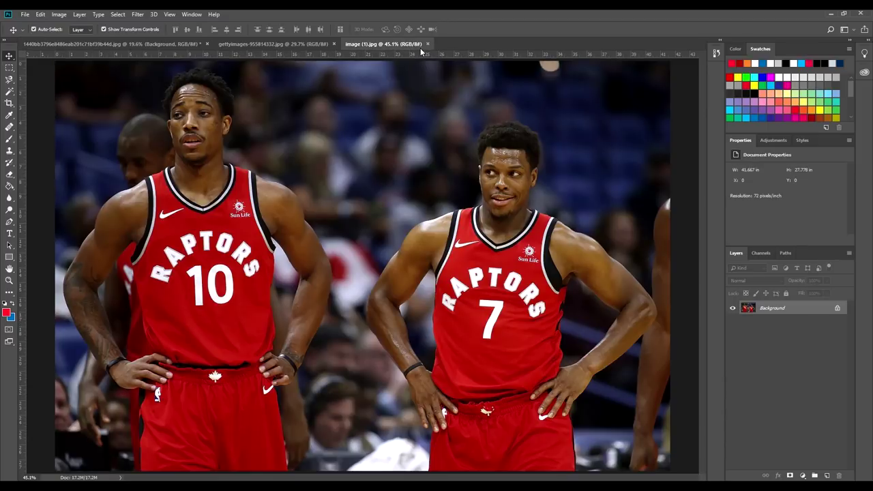
key(ctrl+plus)
key(ctrl+plus)
key(ctrl+plus)
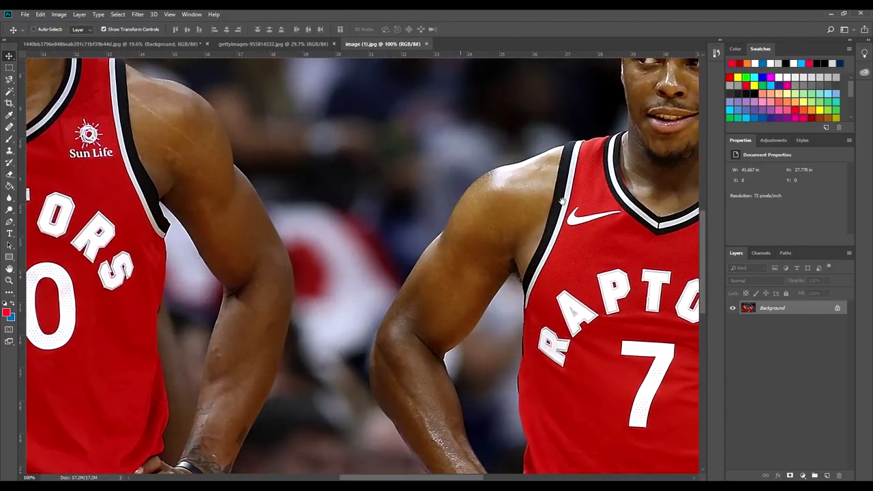
drag(638, 275, 382, 330)
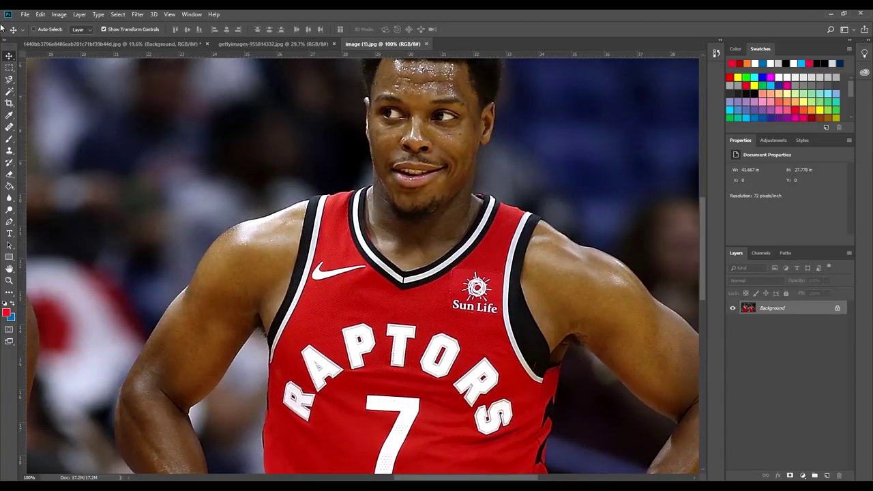
Select the number 7 jersey's V-neck collar trim with the Magnetic Lasso and clean up the selection with the Polygonal Lasso
click(9, 80)
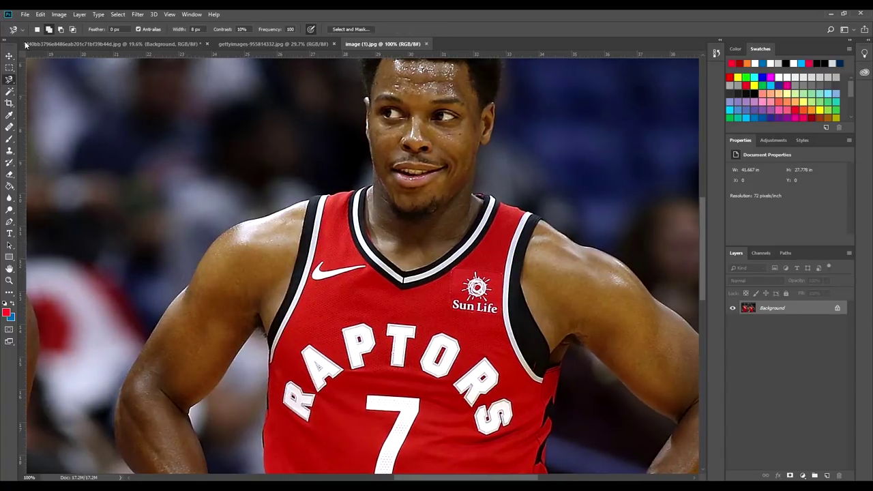
click(353, 191)
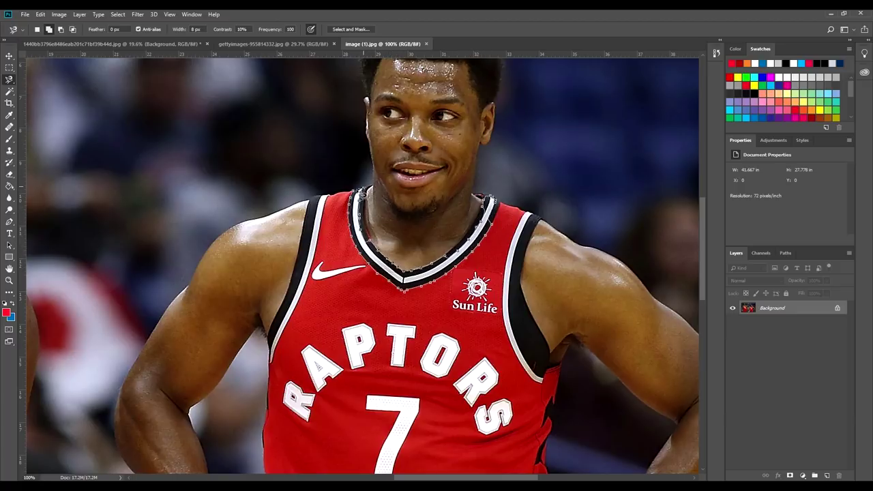
click(356, 191)
right_click(9, 79)
click(41, 89)
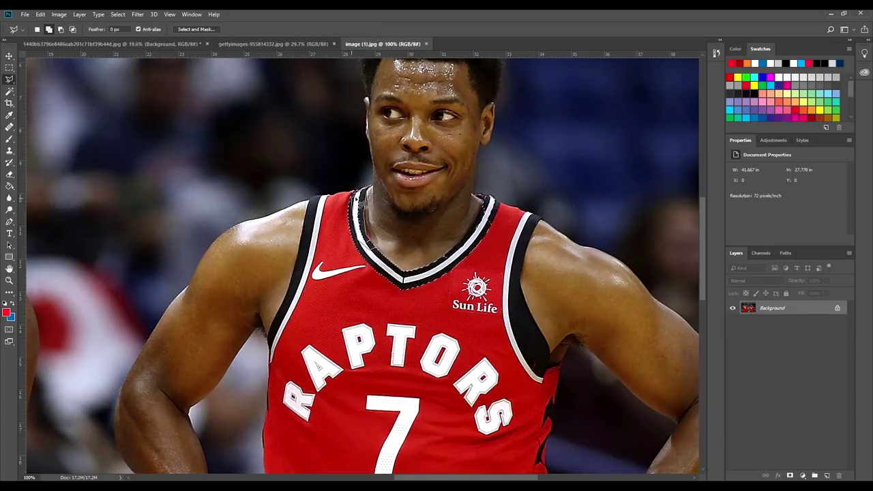
click(352, 198)
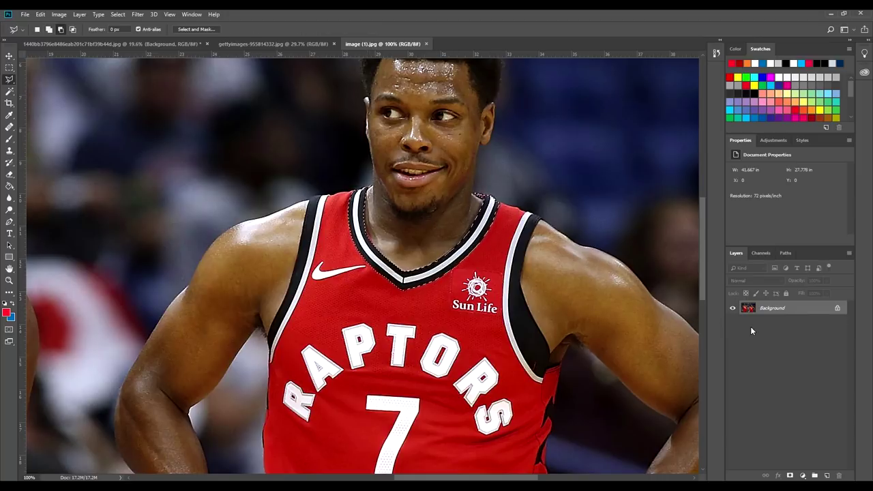
Copy the selected collar trim to its own layer, hide the photo's background, and bring the trim into the player's document
key(ctrl+j)
click(734, 322)
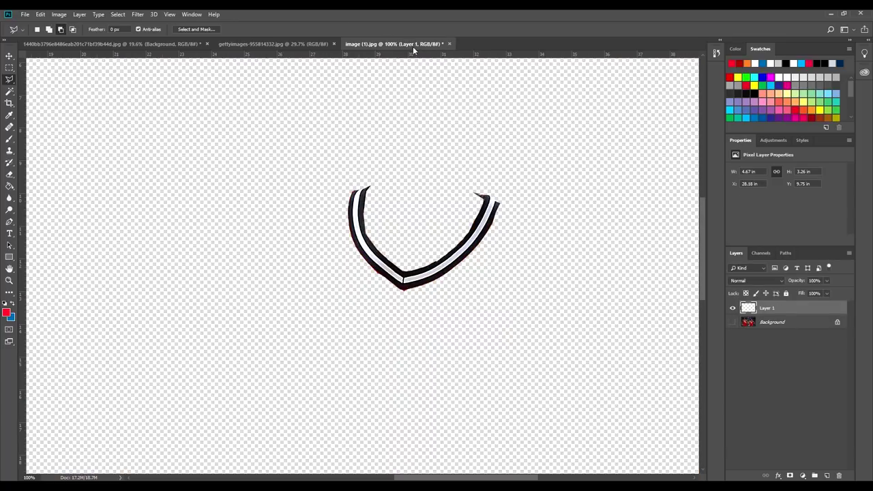
drag(413, 47, 223, 381)
drag(785, 304, 416, 255)
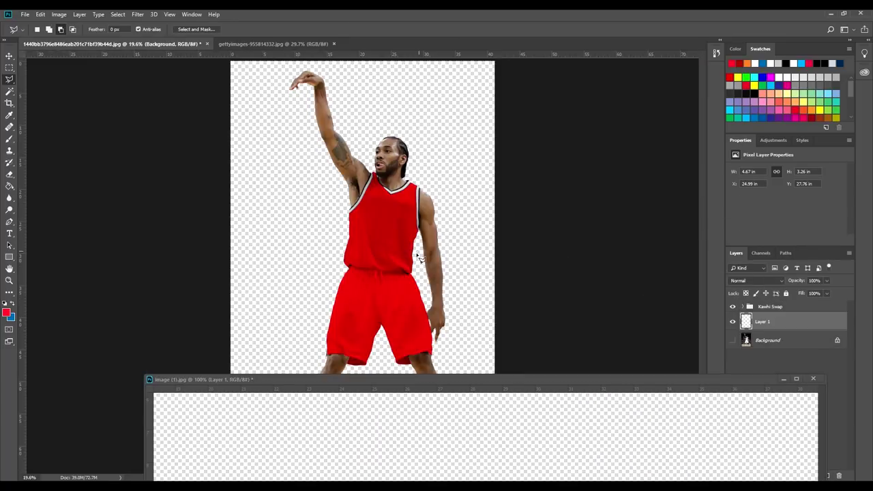
drag(420, 380, 402, 47)
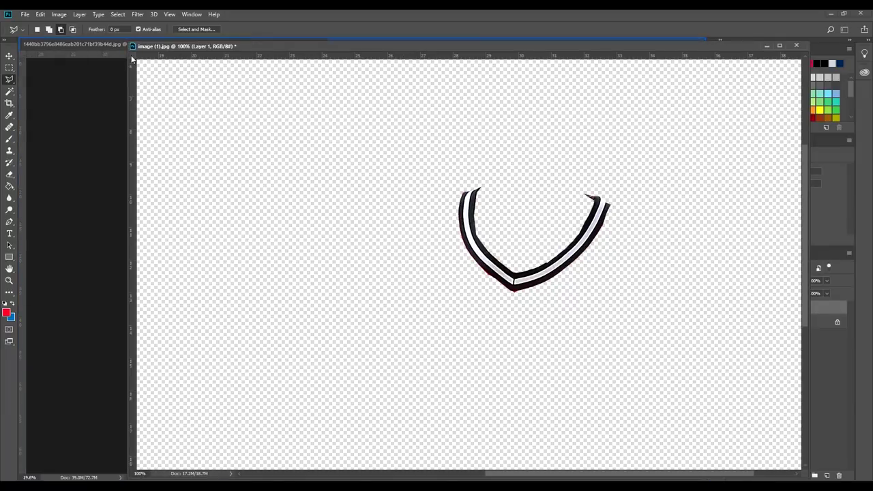
drag(162, 46, 197, 43)
click(150, 45)
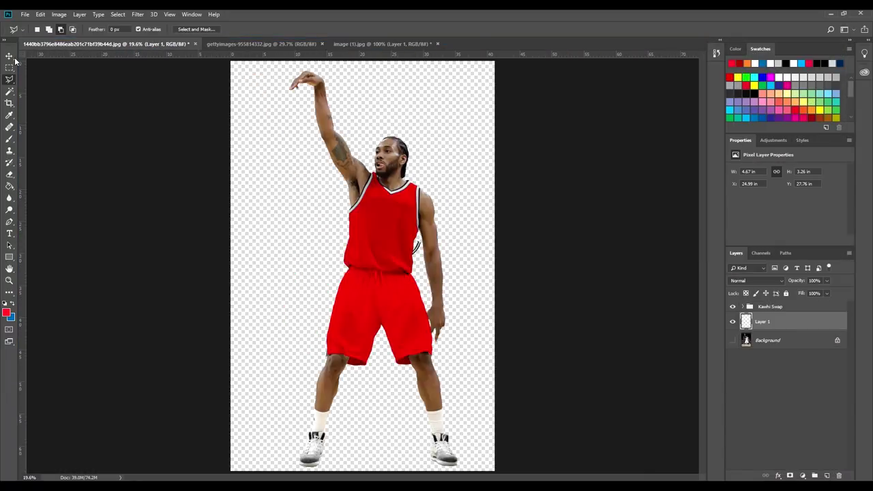
Move the collar trim layer into the Kawhi Swap group, directly above the Levels adjustment
click(11, 56)
drag(767, 319, 772, 301)
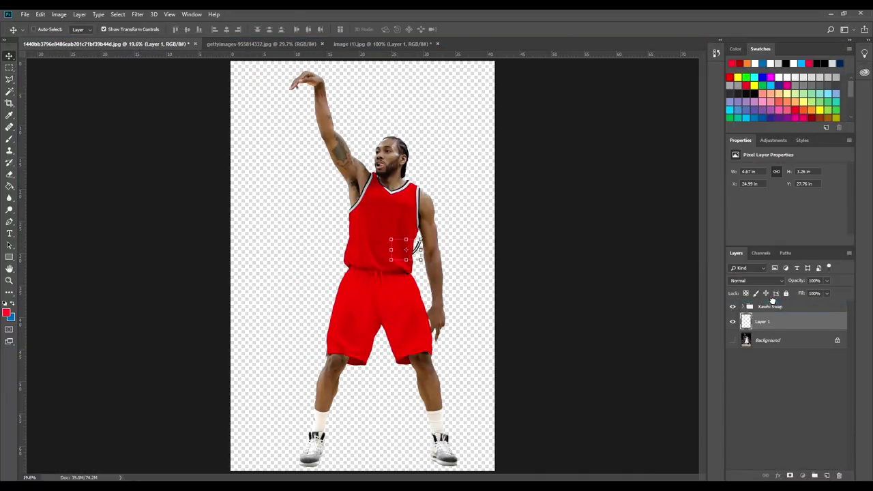
click(750, 324)
click(773, 307)
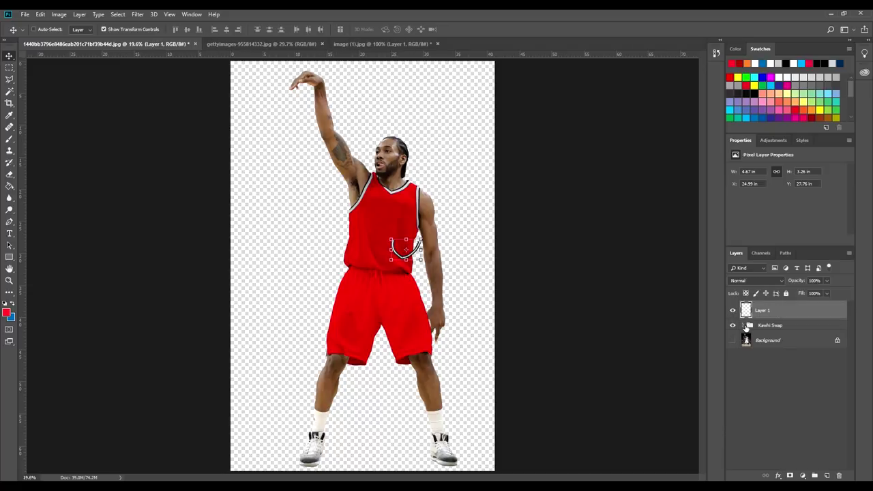
click(748, 325)
click(743, 326)
drag(765, 311, 781, 340)
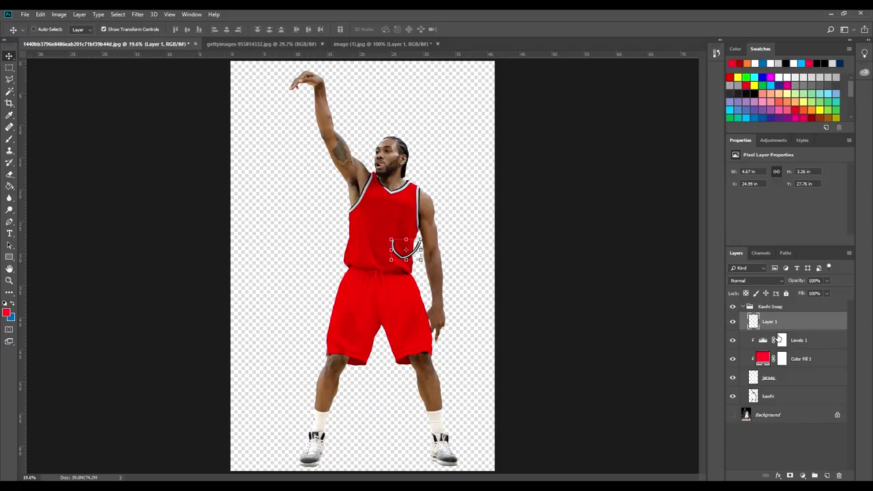
Place the collar trim over the player's neckline and scale it up to about 127%
key(ctrl+equal)
key(ctrl+equal)
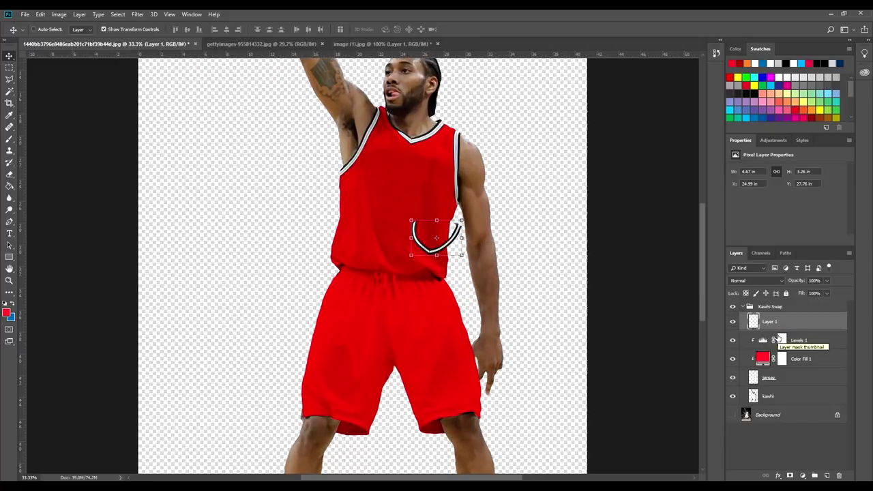
drag(508, 241, 437, 339)
key(ctrl+equal)
key(ctrl+equal)
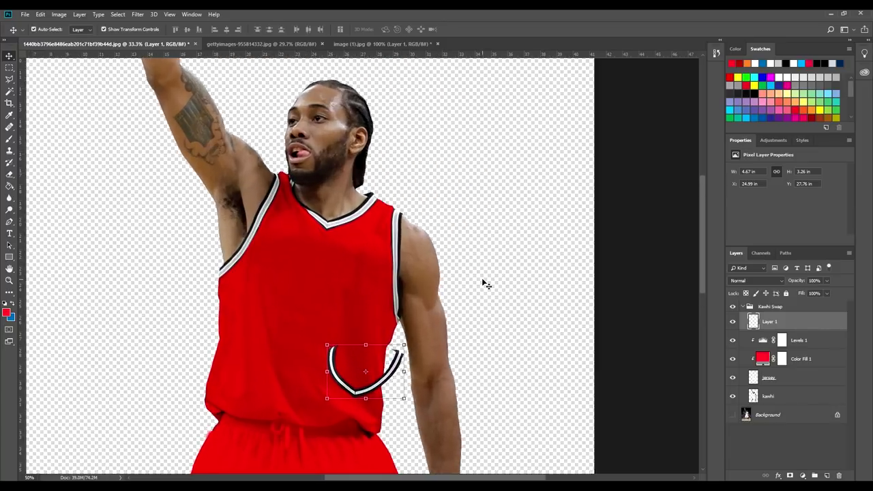
drag(499, 320, 416, 180)
key(ctrl+t)
mouse_move(382, 151)
mouse_down()
mouse_move(417, 125)
mouse_move(392, 139)
mouse_up()
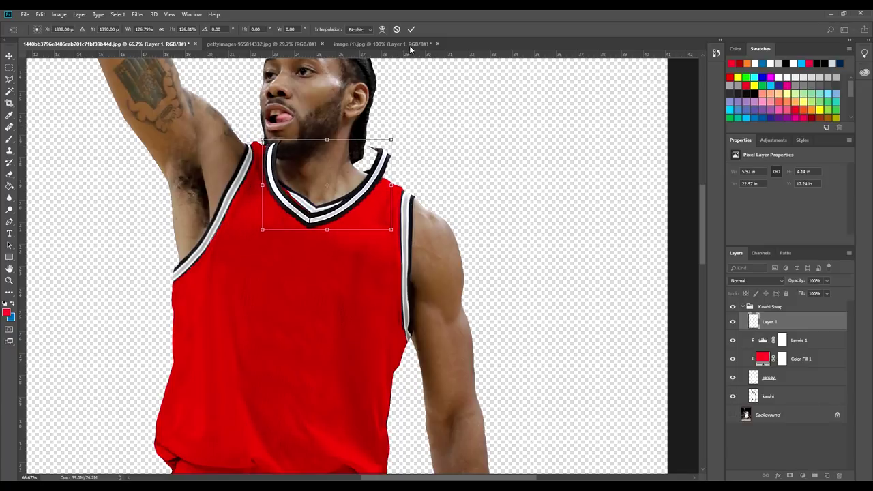
click(412, 29)
Shift the collar trim so its V point covers the white point of the original neckline
key(ctrl+plus)
key(ctrl+plus)
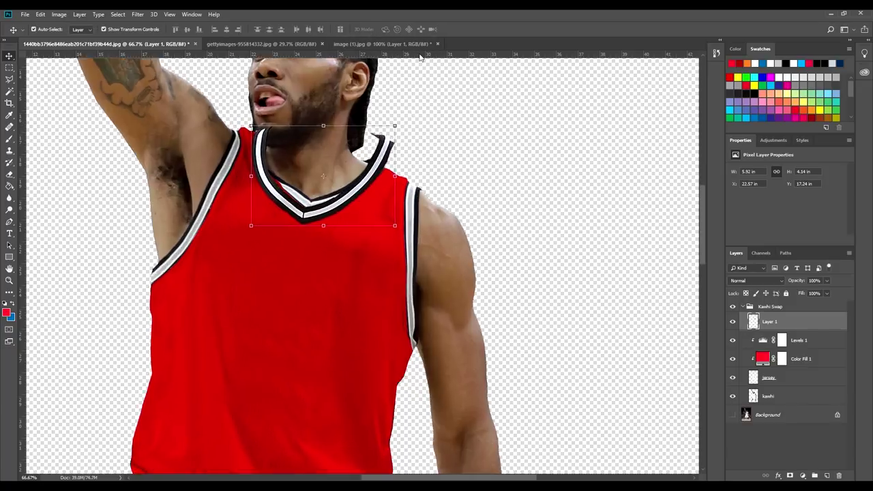
drag(281, 163, 355, 368)
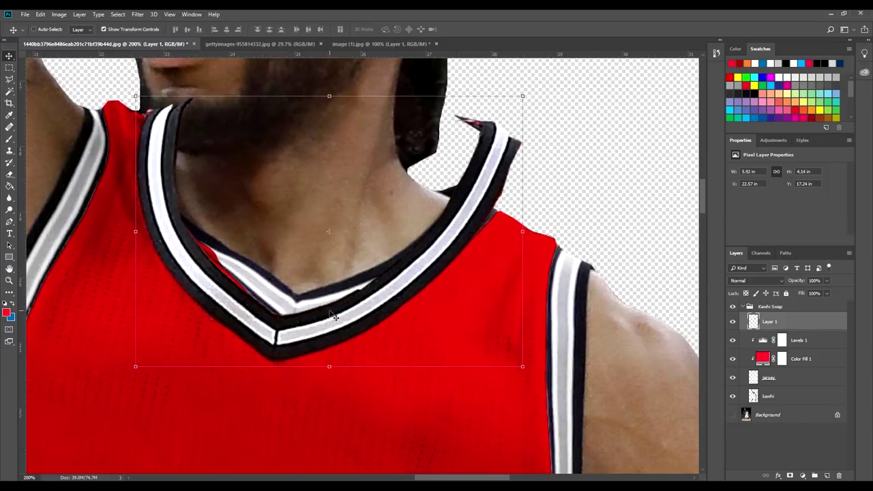
drag(333, 324, 347, 293)
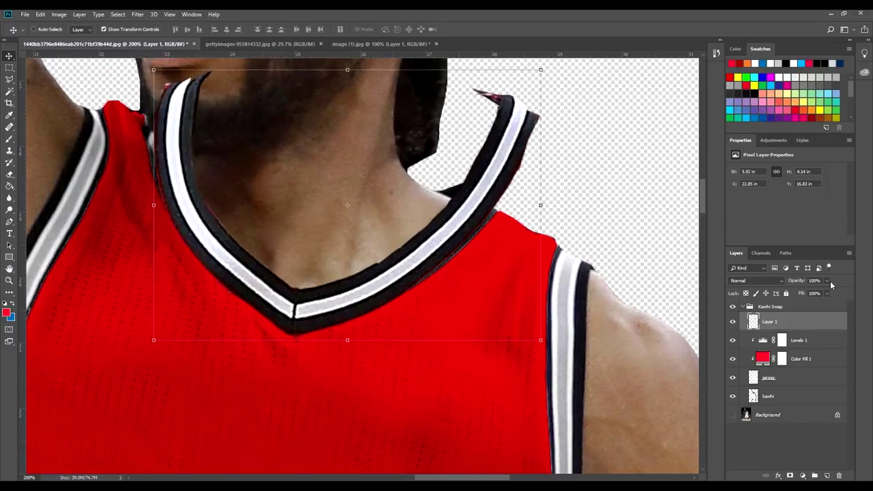
Warp the collar trim, pulling its end under the chin outward toward the raised arm to follow the neckline
drag(809, 293, 828, 295)
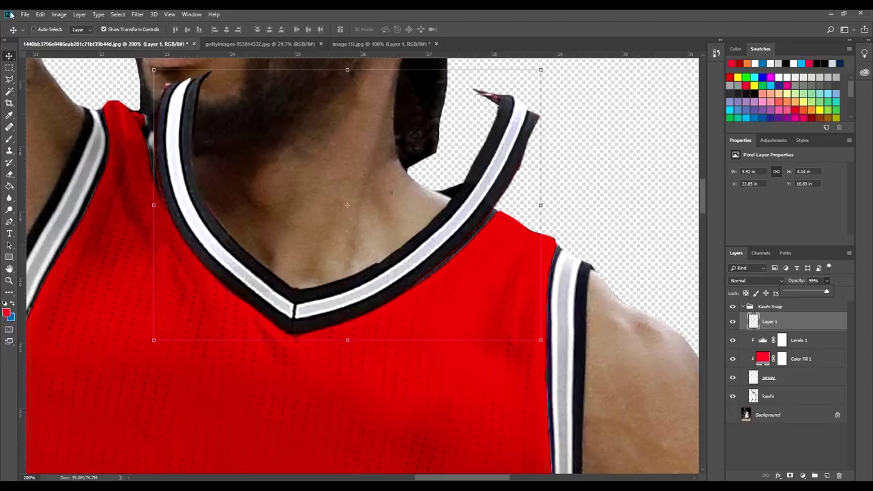
click(41, 14)
mouse_move(113, 213)
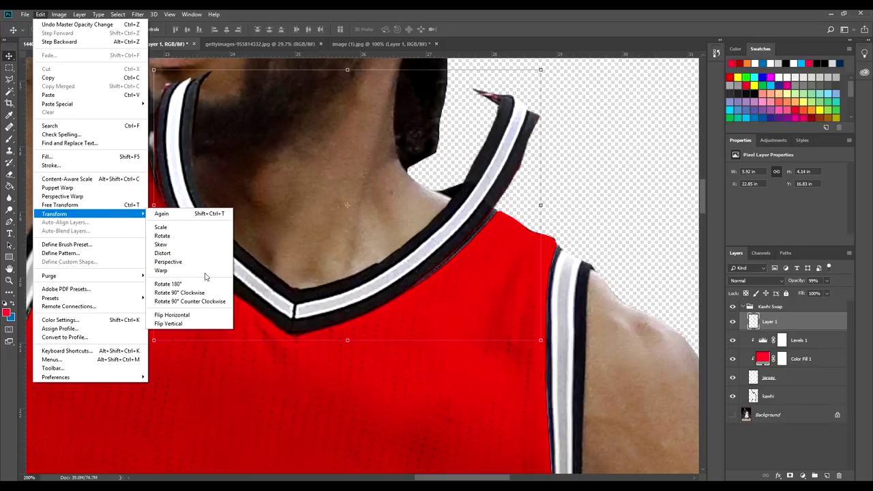
click(198, 271)
drag(458, 246, 463, 253)
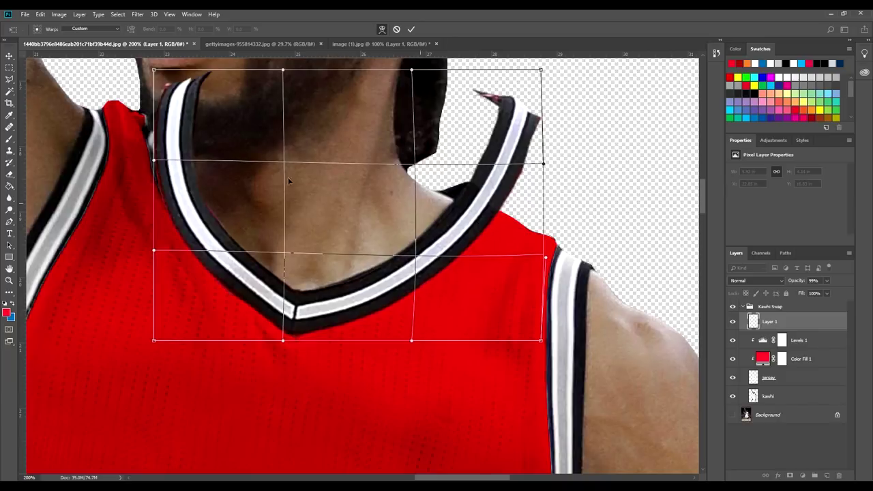
drag(164, 177, 144, 148)
drag(154, 75, 126, 75)
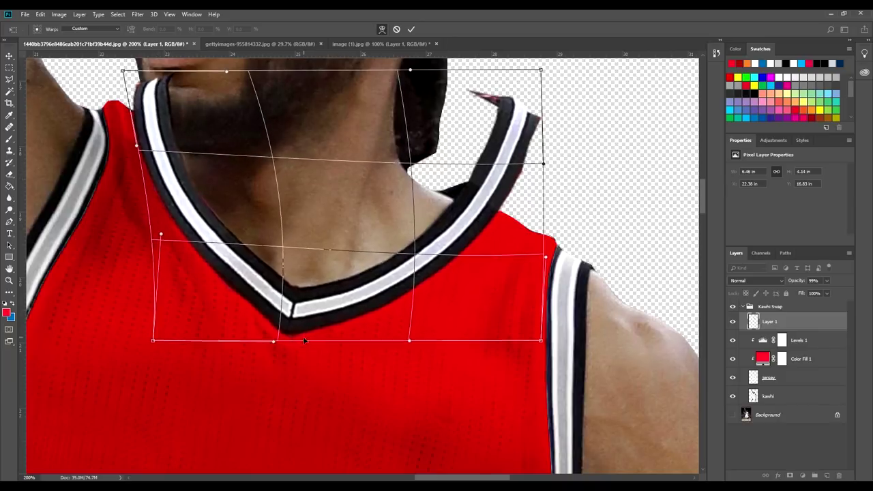
Bend the trim's opposite end down onto the shoulder, align the curve with the neckline, and apply the warp
drag(409, 339, 407, 329)
drag(544, 78, 498, 188)
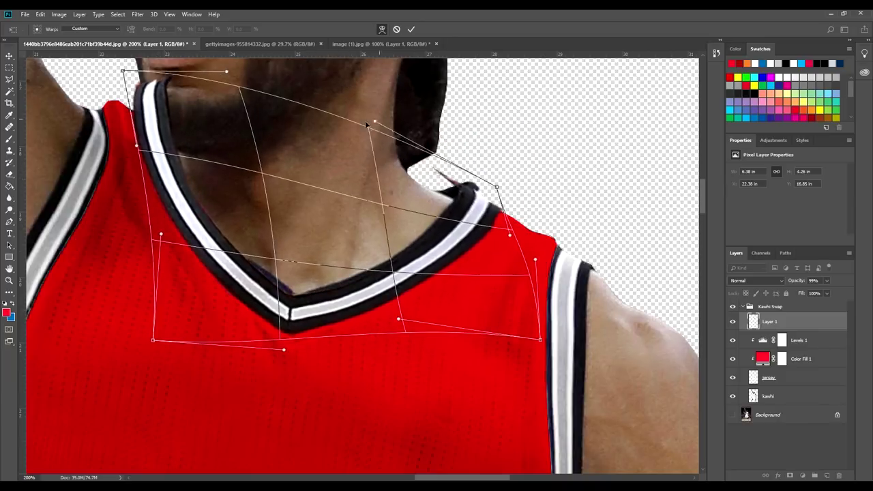
drag(402, 229, 399, 252)
key(Return)
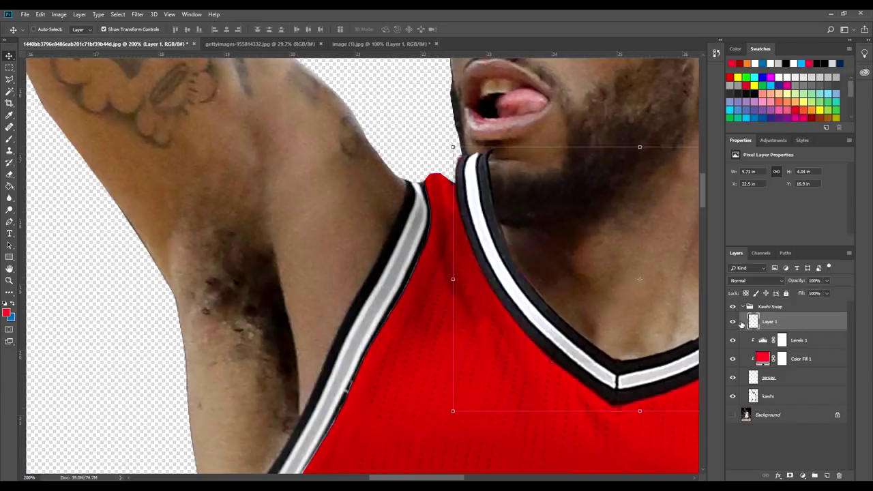
Show the Background layer behind the player and lower the collar trim layer's opacity to 49%
alt+click(732, 306)
click(734, 307)
click(138, 14)
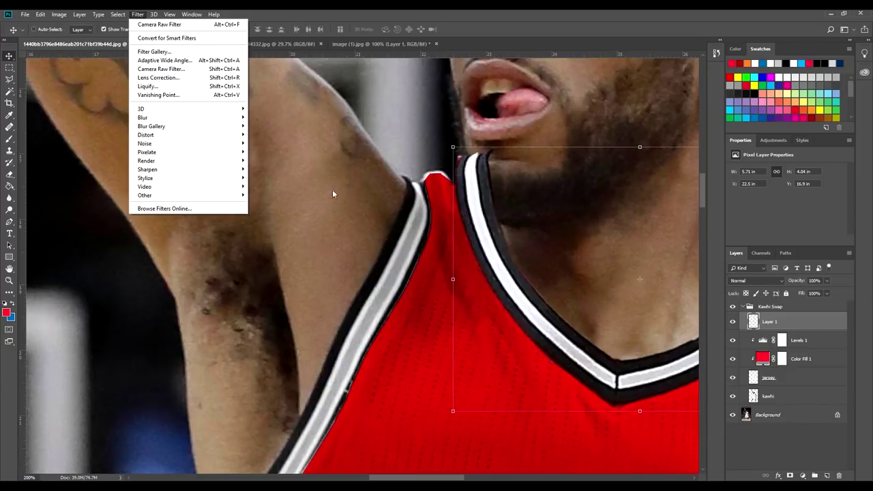
click(822, 280)
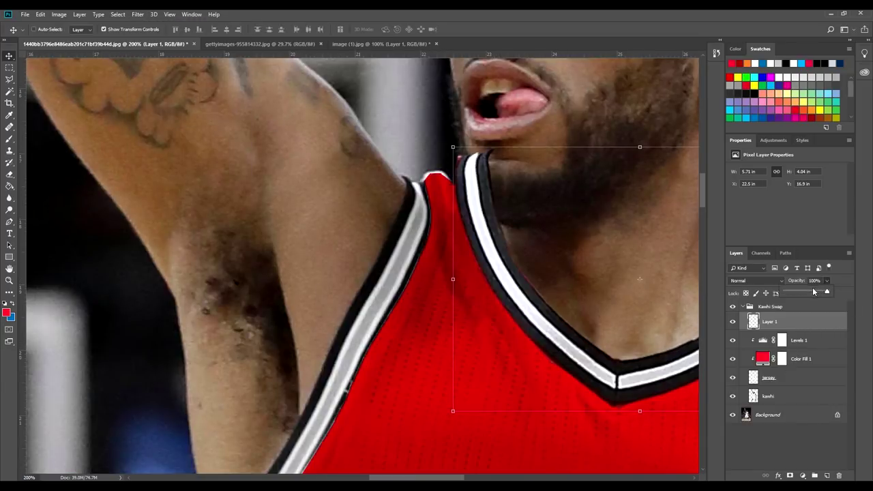
drag(813, 292, 806, 293)
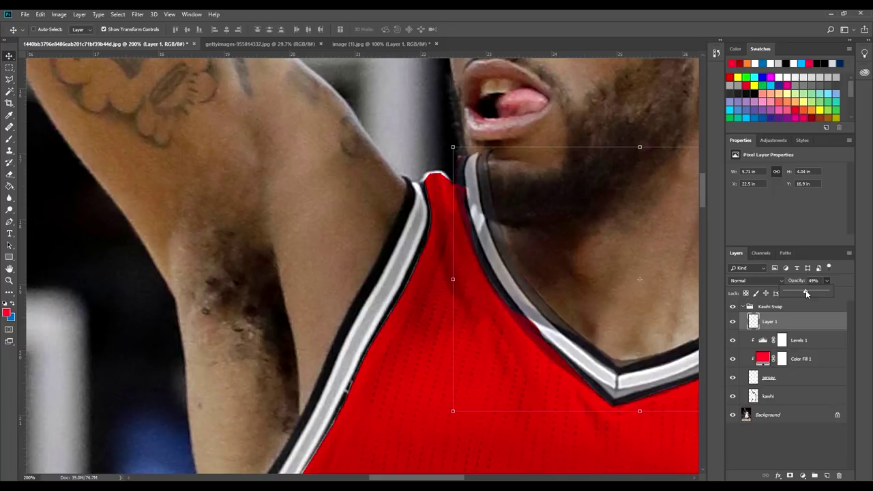
Open the Liquify filter on the collar trim layer and magnify the neckline to 300%
click(137, 14)
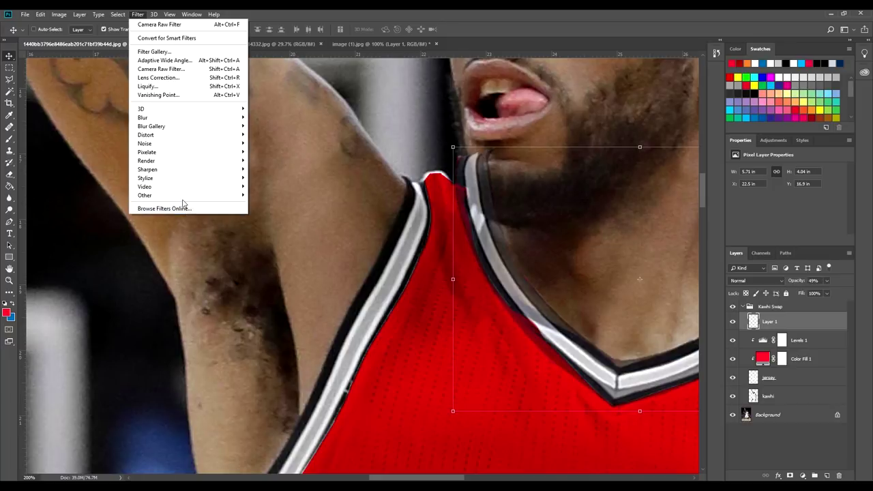
click(168, 88)
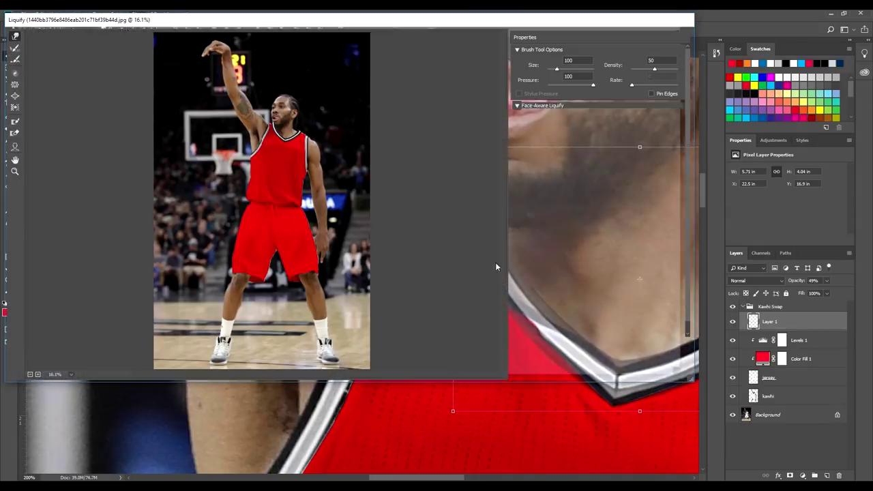
click(394, 233)
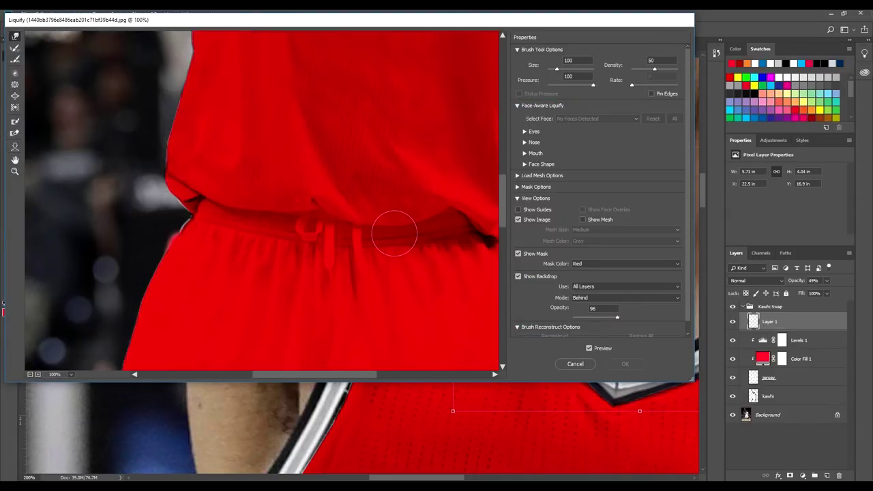
scroll(382, 116, up, 10)
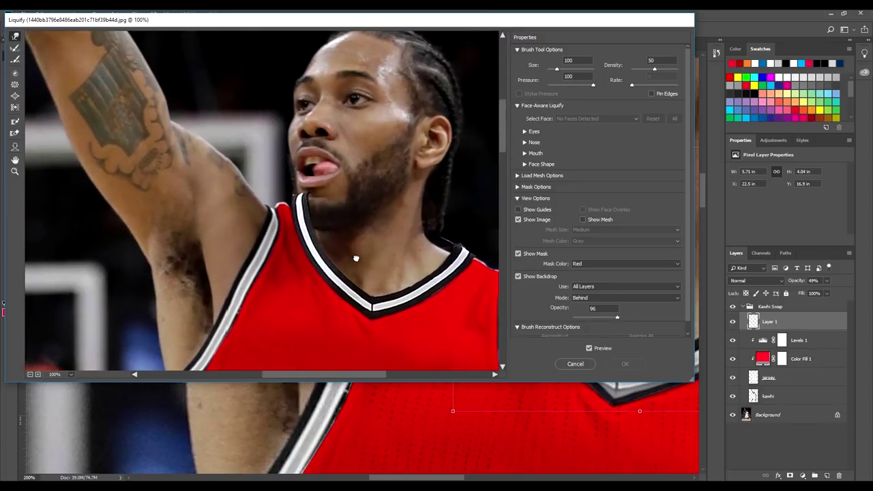
drag(356, 258, 356, 255)
click(383, 253)
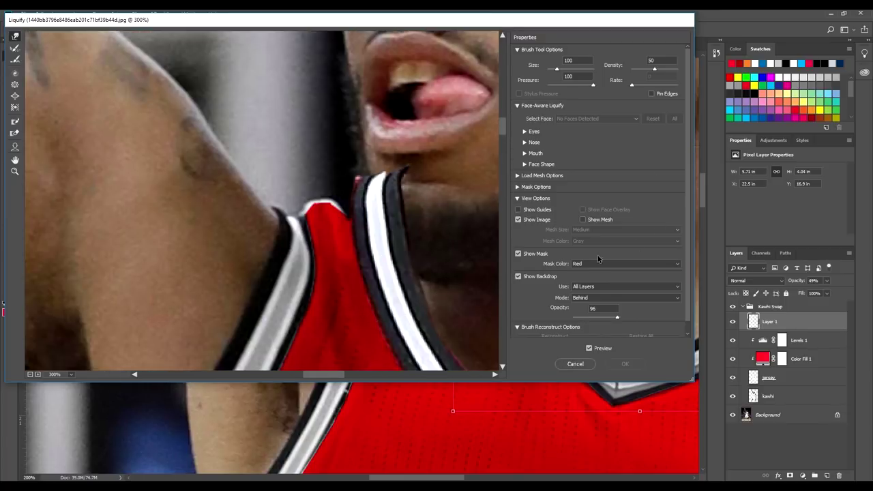
Use the Background layer as the Liquify backdrop, push the trim's chin-side end to match the original collar, and apply
drag(332, 265, 373, 255)
drag(352, 191, 402, 251)
scroll(601, 280, down, 1)
click(600, 276)
click(599, 295)
drag(360, 278, 366, 204)
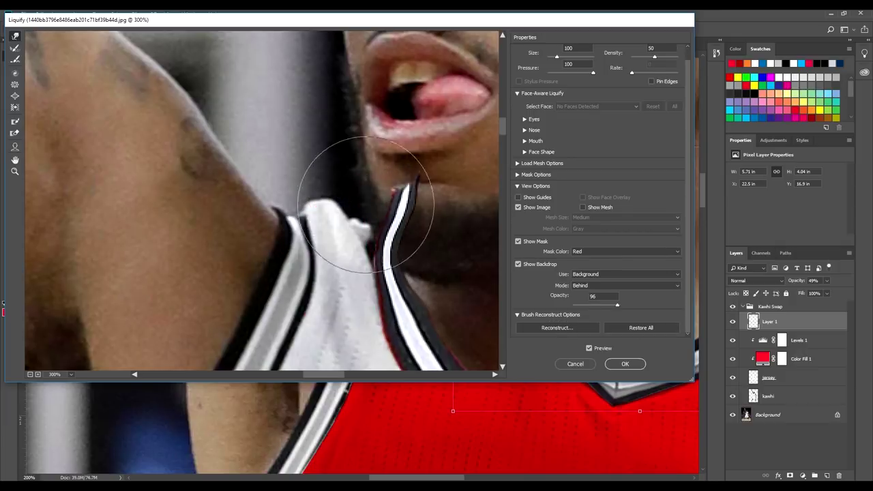
key(Return)
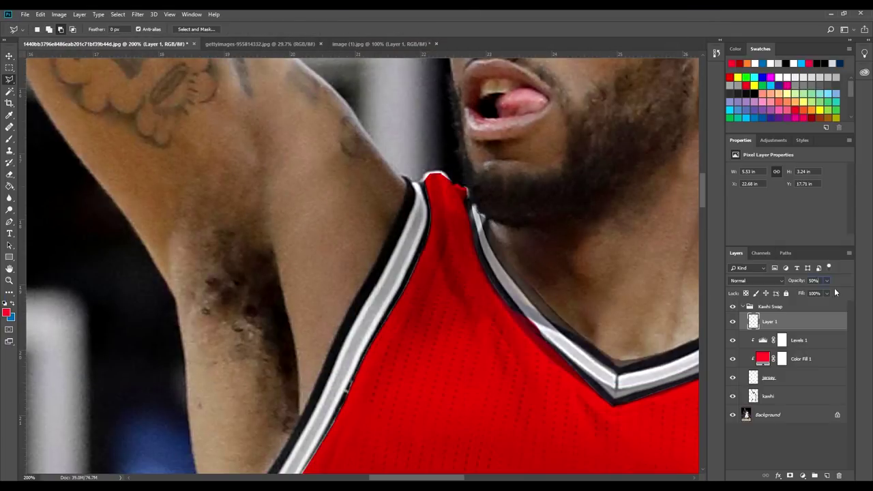
Restore the collar trim to 100% opacity and reshape its shoulder end with a smaller Liquify brush, stretching the tip slightly outward
click(40, 14)
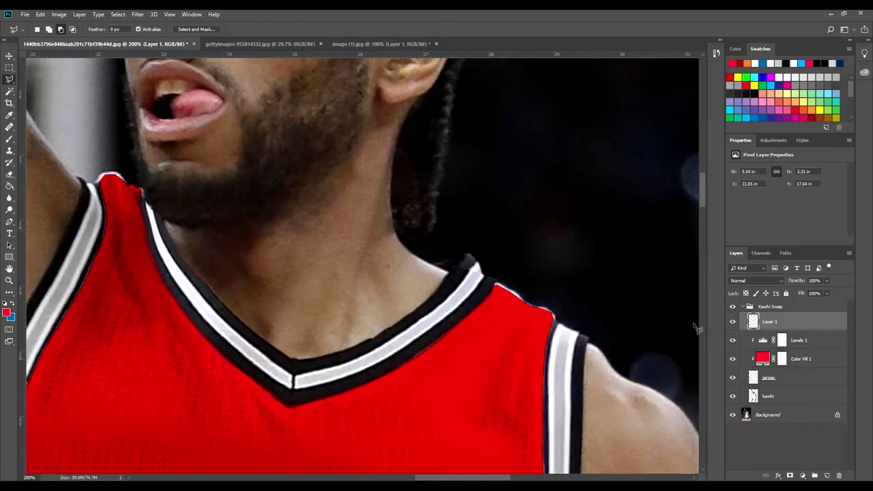
click(137, 13)
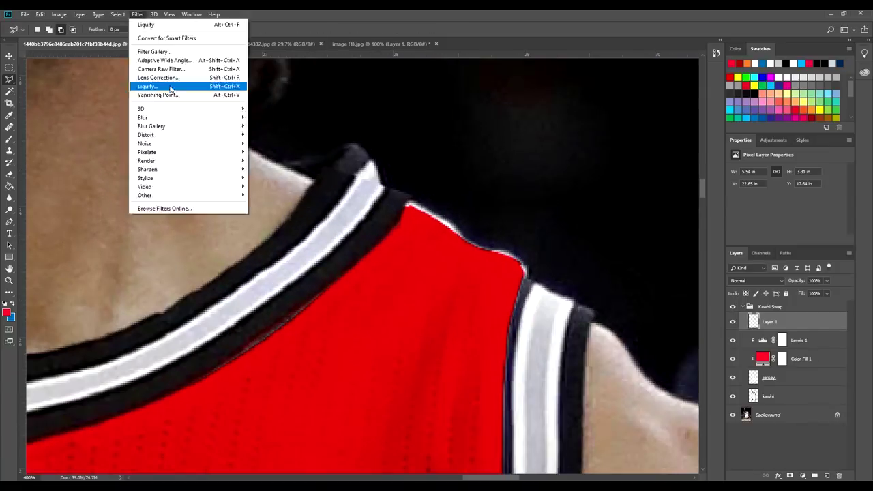
click(166, 86)
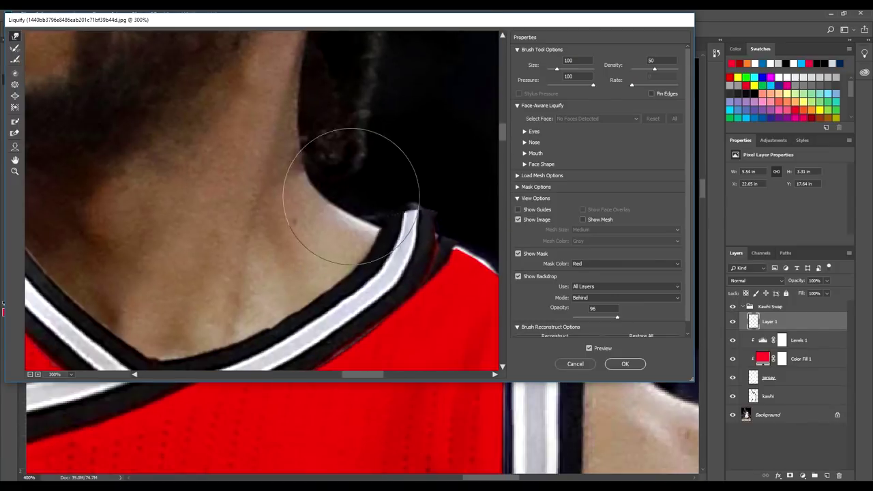
key(bracketleft)
key(bracketleft)
key(bracketleft)
key(bracketleft)
key(bracketleft)
key(bracketleft)
key(bracketleft)
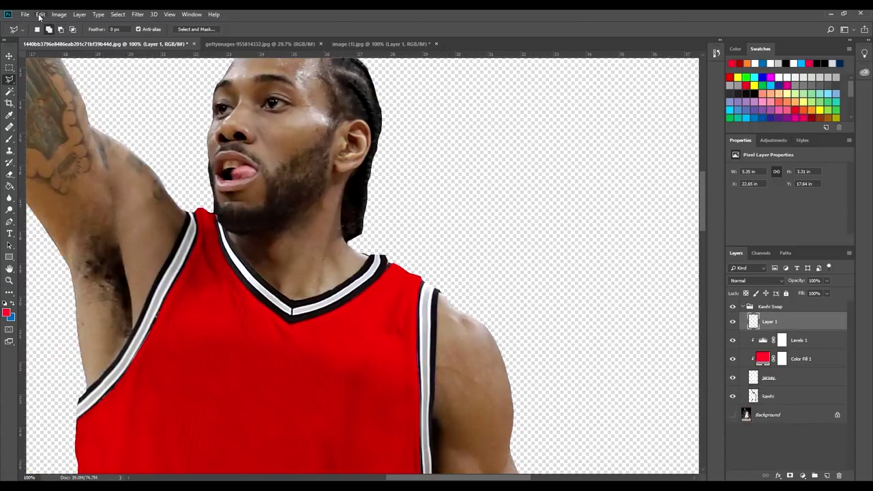
drag(390, 254, 399, 257)
key(Return)
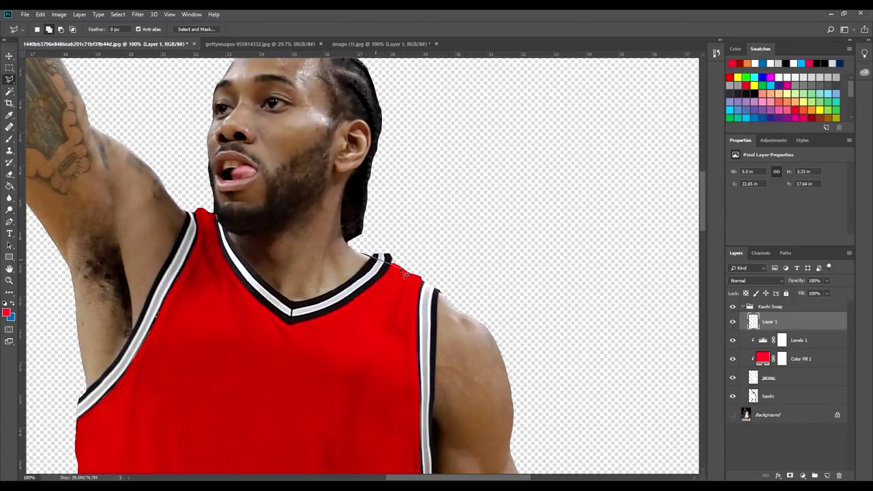
Collapse the Kawhi Swap group and compare the recolored uniform with the original by toggling the group and Background visibility
scroll(384, 234, down, 5)
scroll(384, 234, up, 2)
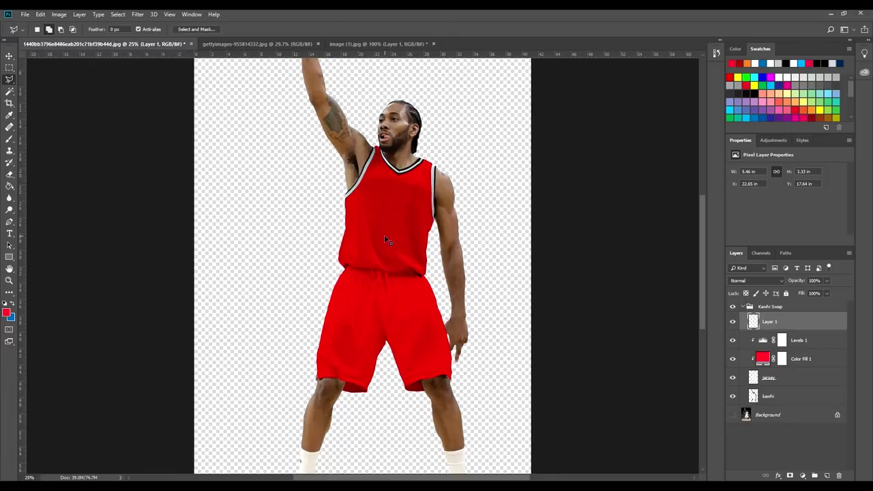
drag(520, 170, 516, 244)
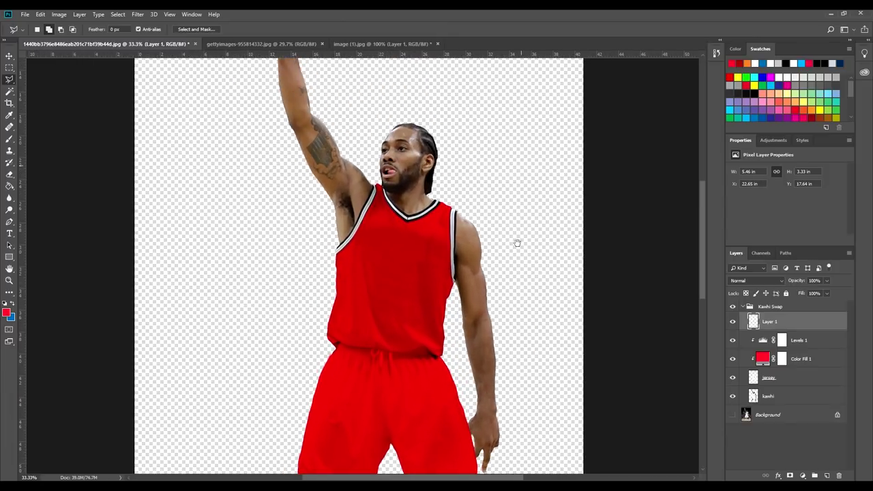
click(749, 307)
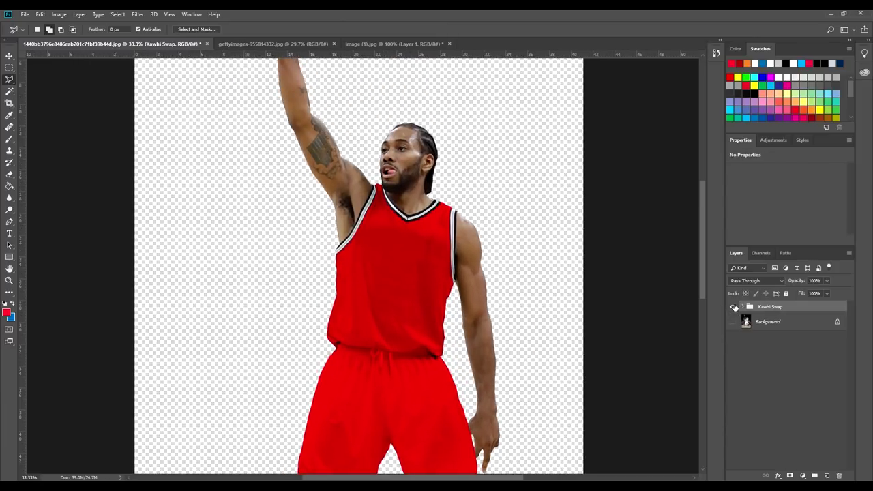
click(733, 307)
click(733, 307)
click(733, 307)
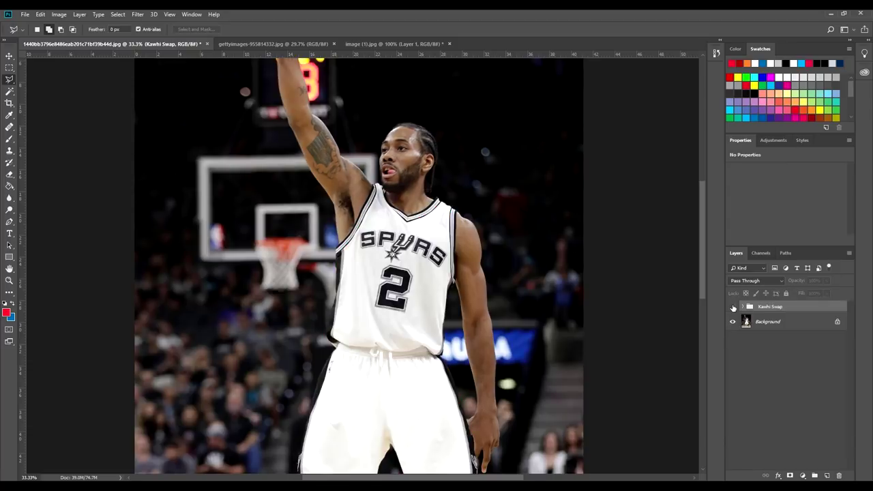
click(733, 307)
click(733, 307)
click(732, 307)
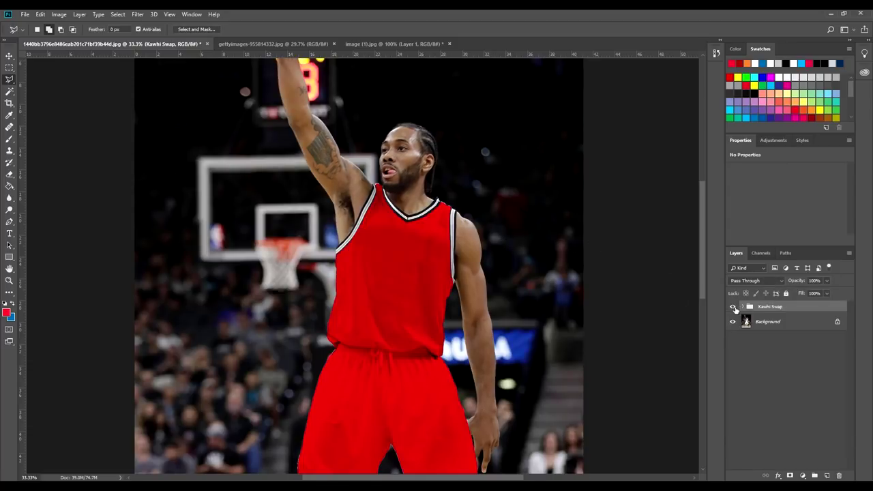
click(733, 307)
click(734, 323)
click(733, 307)
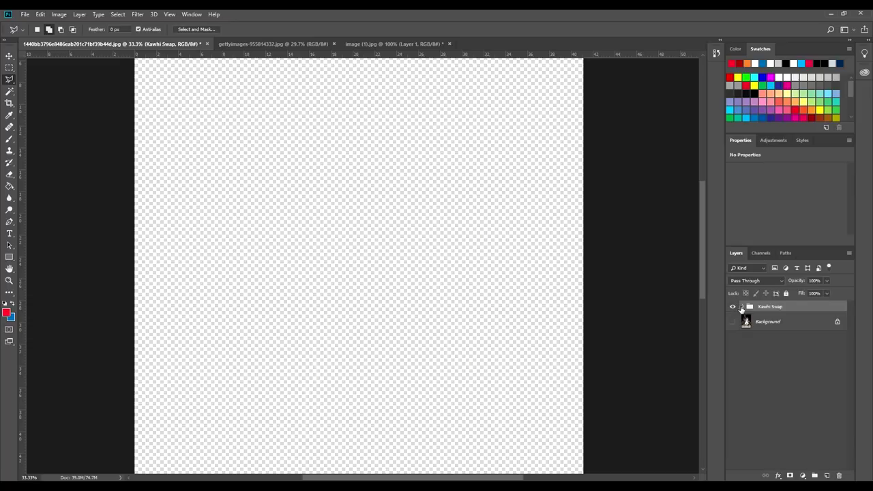
click(777, 318)
key(ctrl+0)
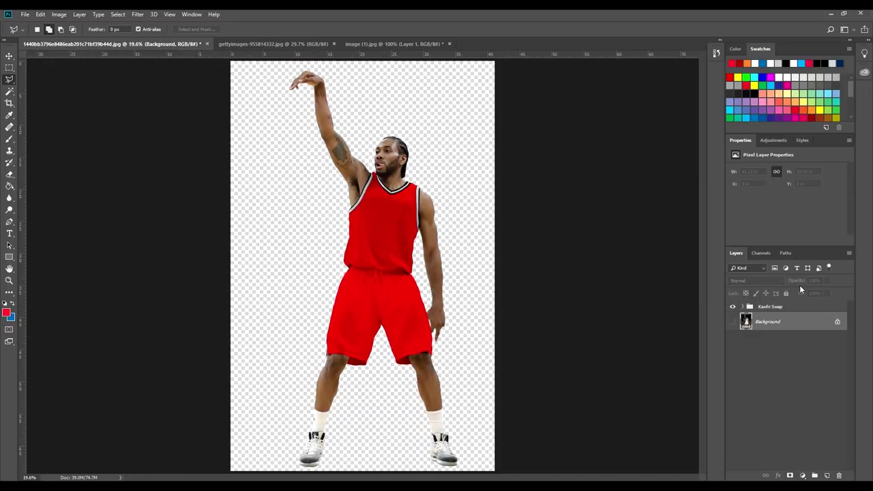
Check the Raptors reference photos, and in image (1).jpg hide the collar trim layer and show the Background
key(ctrl+plus)
key(ctrl+plus)
key(ctrl+plus)
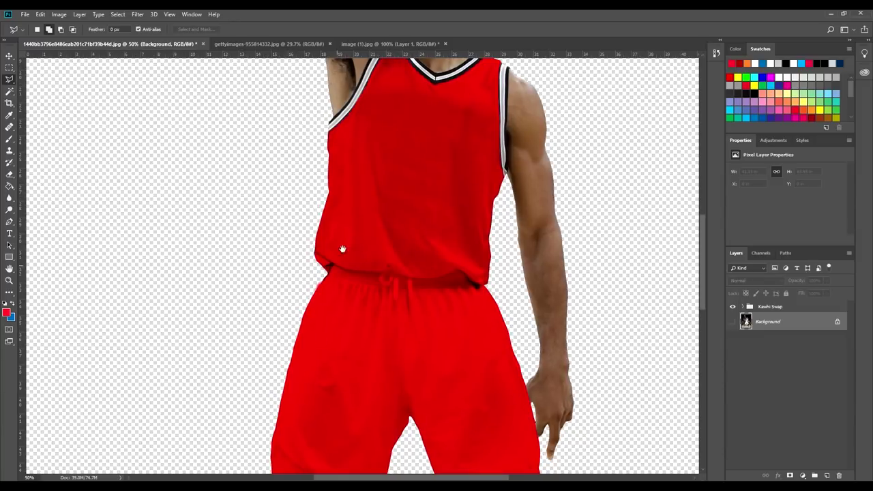
click(313, 44)
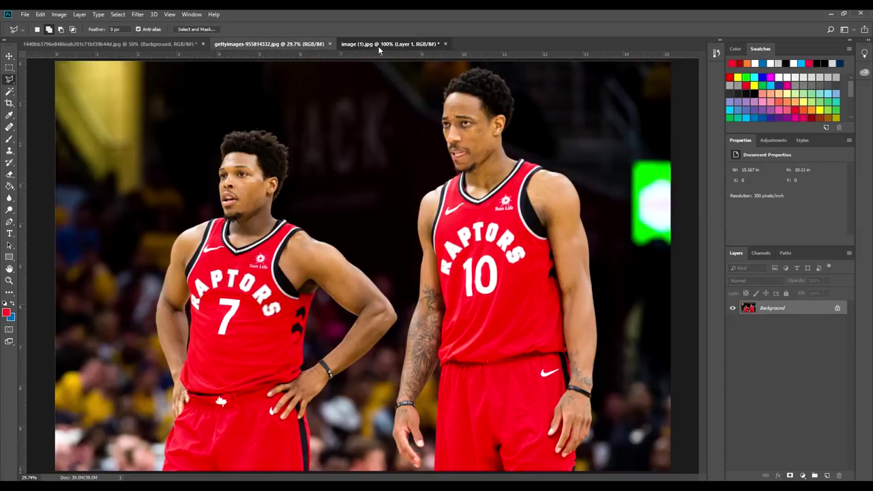
click(378, 44)
click(294, 43)
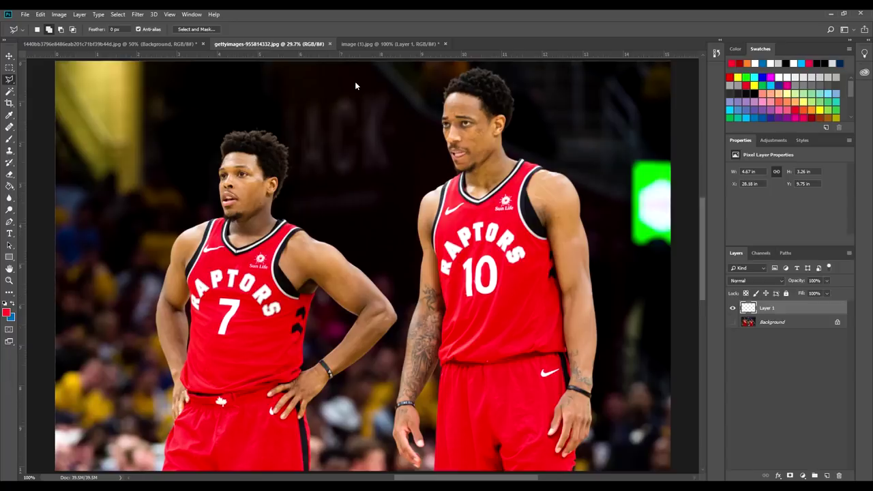
click(386, 44)
click(733, 308)
click(733, 322)
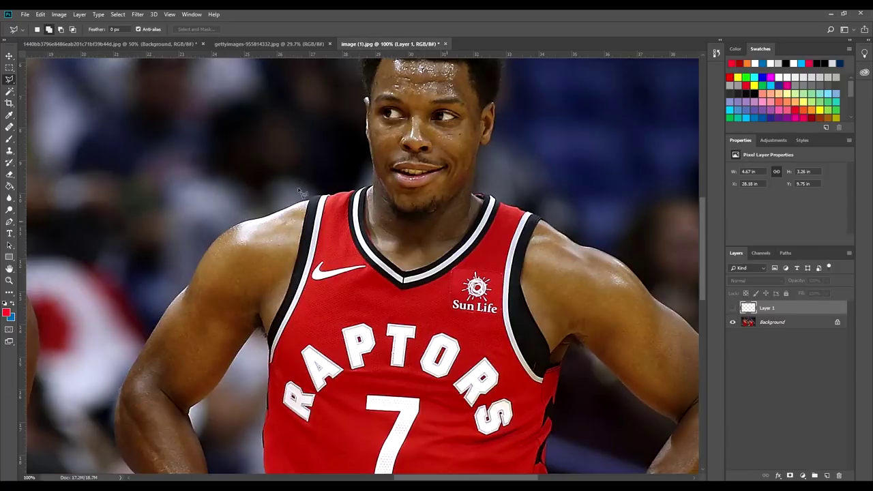
Copy the armhole trim in image (1).jpg to its own layer and float that photo's window over the player's document
drag(302, 193, 386, 192)
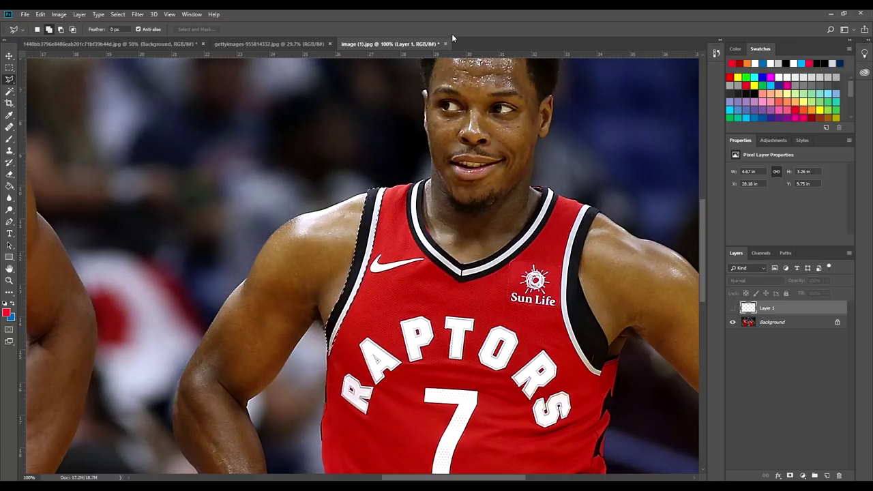
key(ctrl+v)
drag(436, 45, 146, 395)
key(Delete)
click(795, 325)
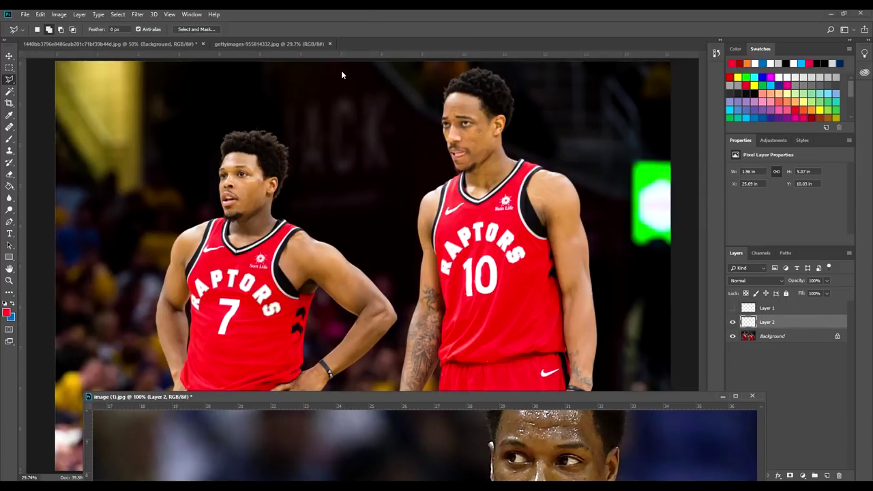
click(135, 43)
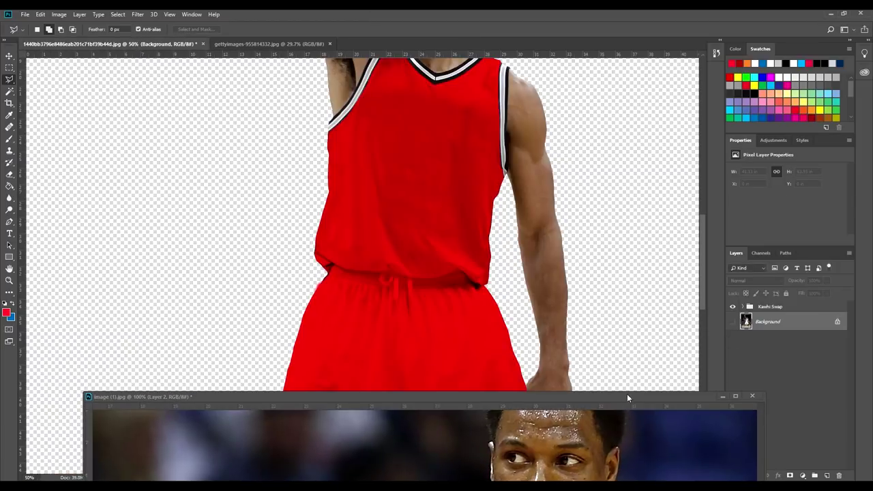
Copy the armhole trim layer from image (1).jpg into the player's document and dock the reference photo's window again
click(627, 398)
drag(768, 323, 441, 214)
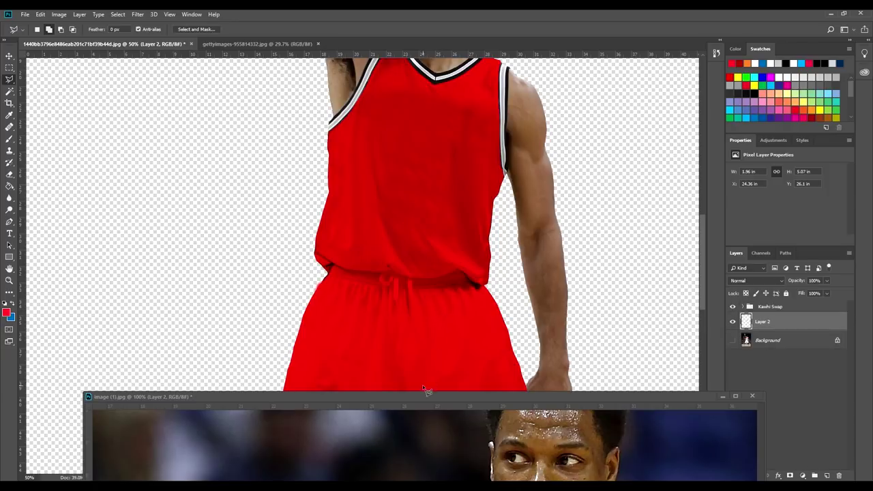
drag(415, 397, 476, 43)
click(126, 43)
key(v)
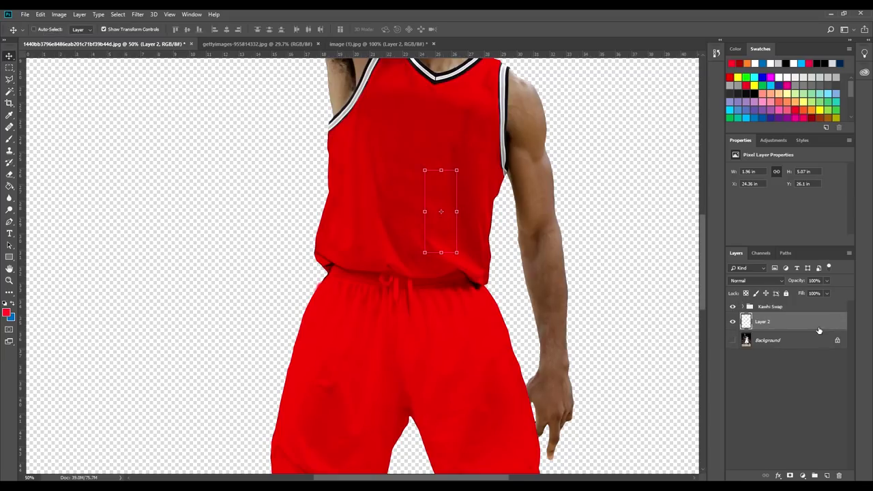
Place the armhole trim layer in the Kawhi Swap group, position it over the raised arm's armhole and duplicate it
click(743, 306)
drag(767, 413, 768, 320)
drag(538, 152, 549, 309)
drag(549, 305, 468, 208)
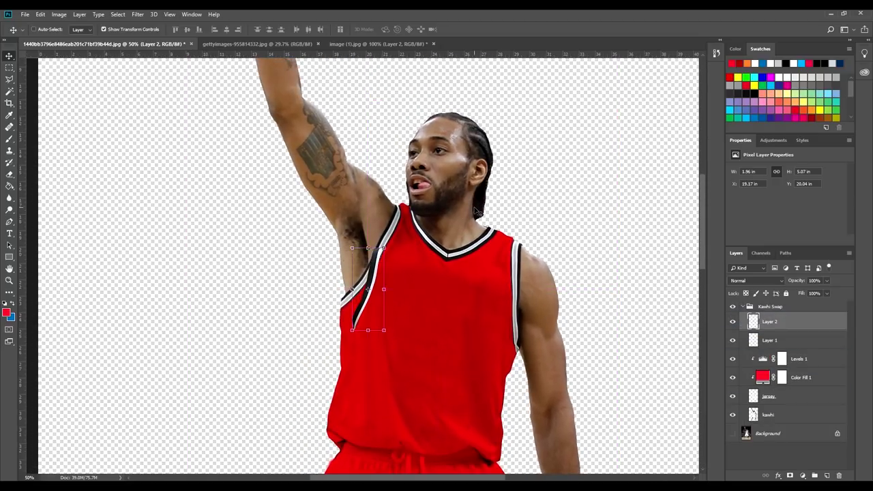
drag(527, 292, 450, 307)
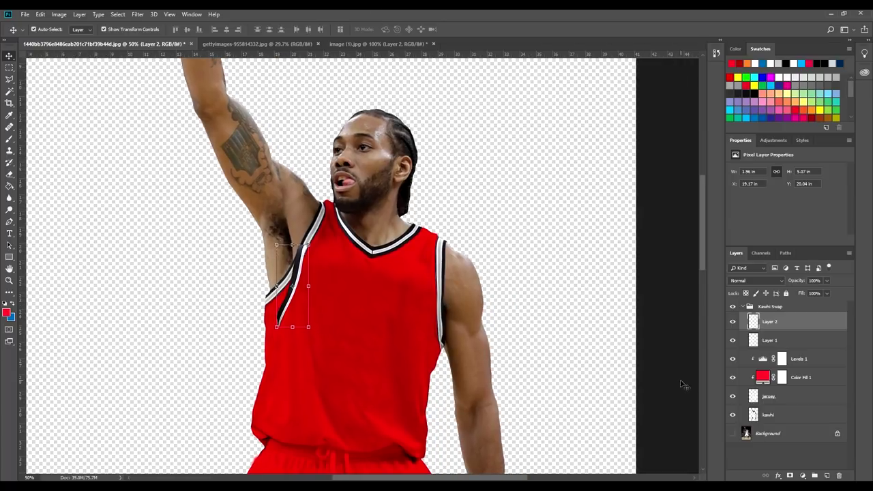
key(ctrl+j)
Try flipping the duplicated trim horizontally and scaling and rotating it onto the lowered arm's armhole
click(41, 14)
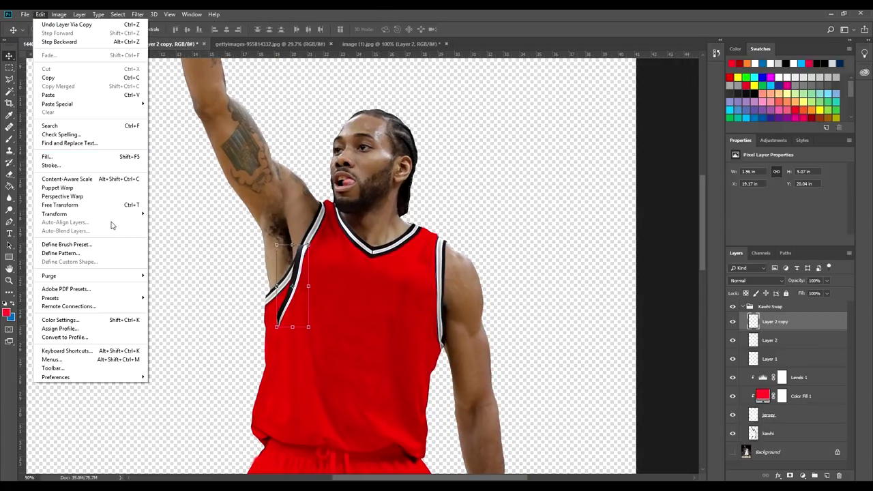
mouse_move(110, 213)
click(178, 314)
drag(407, 304, 498, 326)
key(ctrl+plus)
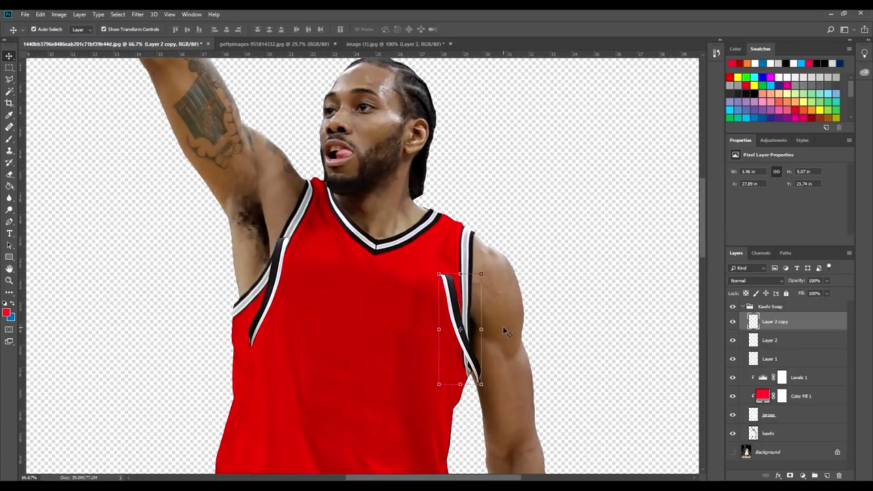
drag(489, 271, 508, 284)
click(410, 30)
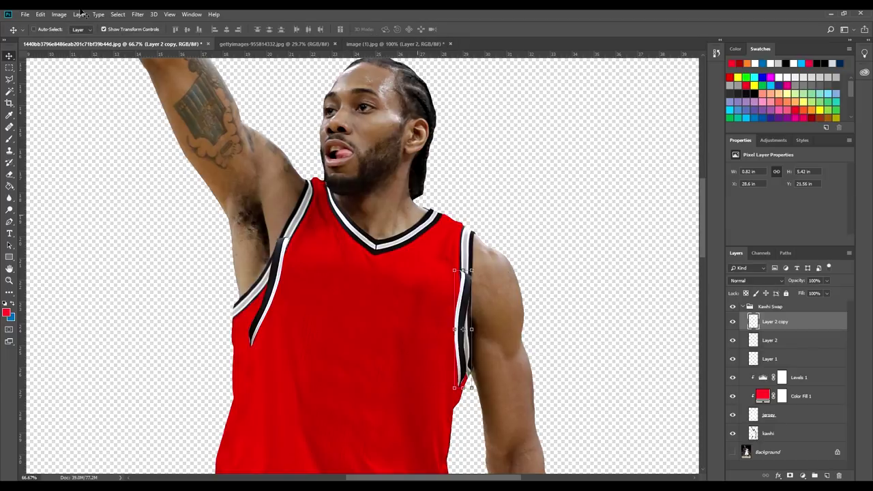
drag(464, 328, 472, 310)
drag(480, 253, 481, 233)
key(Return)
Try warping the flipped trim along the jersey edge from the shoulder down to the lowered arm's underarm
key(ctrl+plus)
key(ctrl+plus)
drag(315, 295, 320, 294)
click(40, 14)
mouse_move(102, 232)
click(188, 296)
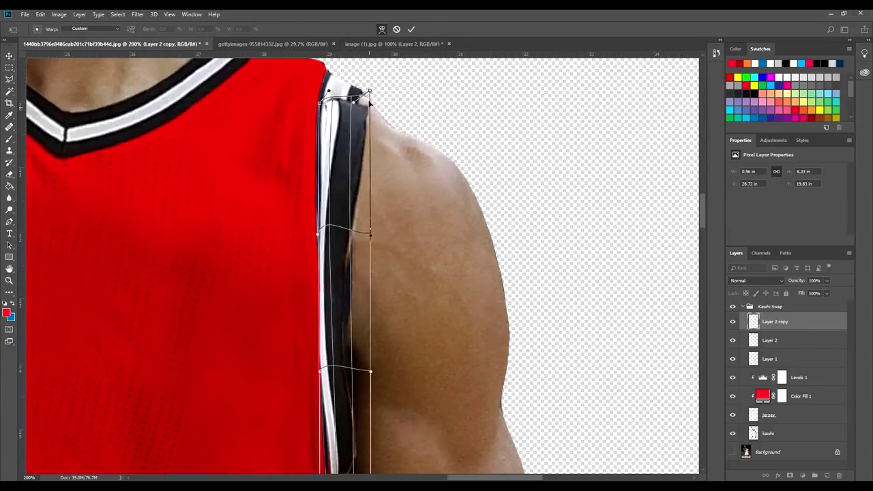
drag(355, 91, 355, 73)
drag(324, 229, 316, 225)
drag(340, 409, 352, 333)
drag(352, 429, 356, 446)
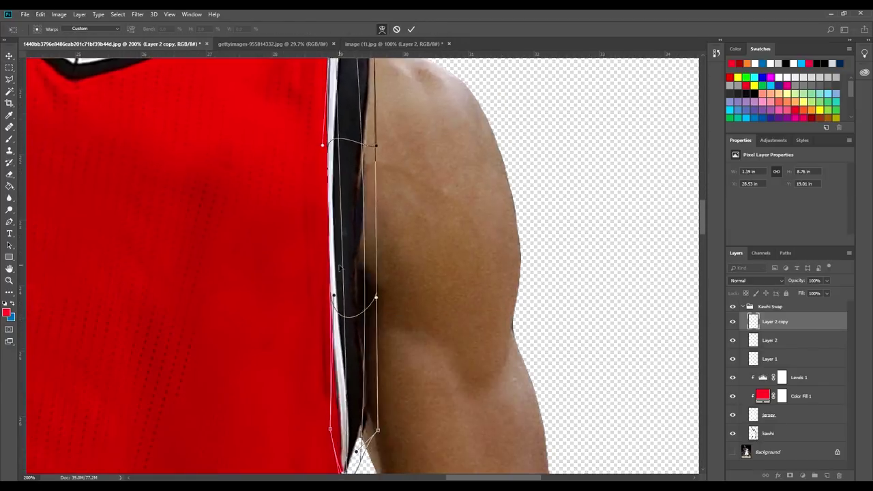
key(Return)
Try cutting the excess off the flipped trim with the Polygonal Lasso, and check the Raptors reference photo
drag(546, 368, 525, 132)
key(l)
click(297, 264)
double_click(198, 196)
key(ctrl+d)
mouse_move(438, 161)
mouse_down()
mouse_move(431, 238)
mouse_move(452, 359)
mouse_up()
click(364, 306)
key(Delete)
key(ctrl+d)
key(ctrl+minus)
key(ctrl+minus)
key(ctrl+minus)
click(256, 44)
click(113, 44)
Flip the duplicated trim horizontally, move it onto the lowered arm's armhole and transform it to fit
click(40, 15)
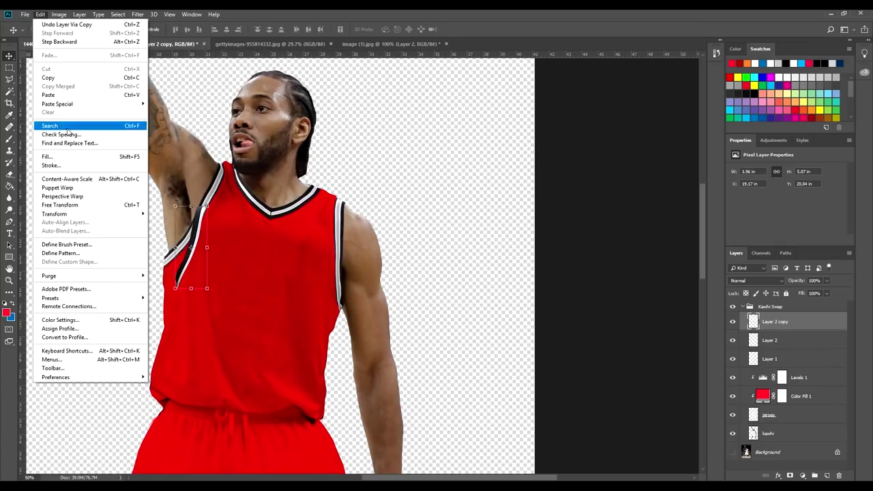
click(188, 345)
key(ctrl+plus)
drag(188, 247, 386, 236)
drag(369, 176, 384, 192)
click(411, 30)
Stretch the flipped trim to 104.44% height and warp its upper part toward the jersey's shoulder edge
key(ctrl+plus)
drag(317, 119, 318, 127)
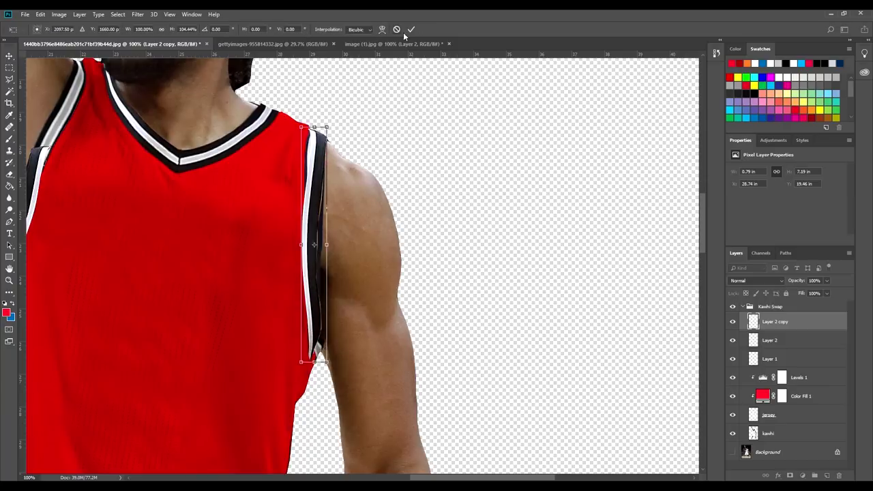
click(382, 30)
drag(321, 170, 268, 137)
key(Return)
Warp the flipped trim so its shoulder end and white stripe follow the jersey edge beside the lowered arm
key(ctrl+plus)
key(ctrl+plus)
click(41, 14)
click(188, 286)
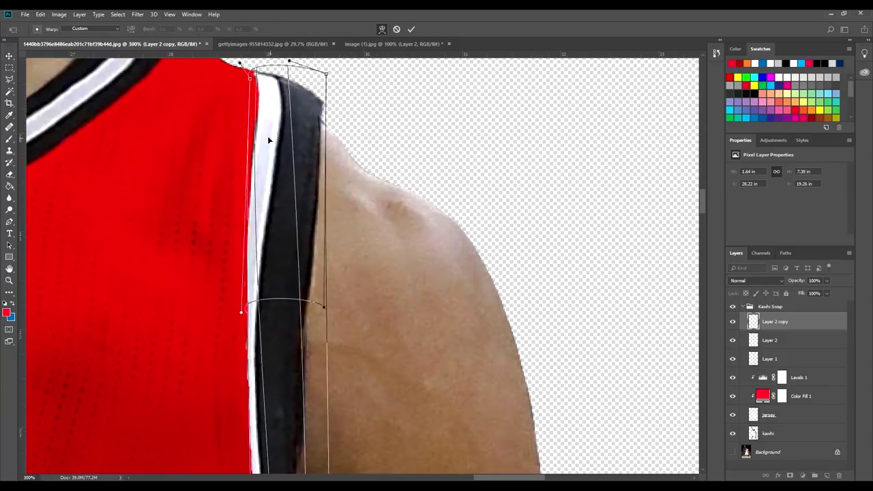
scroll(270, 213, down, 5)
scroll(269, 374, up, 6)
drag(268, 416, 275, 426)
drag(305, 92, 289, 114)
scroll(362, 266, down, 3)
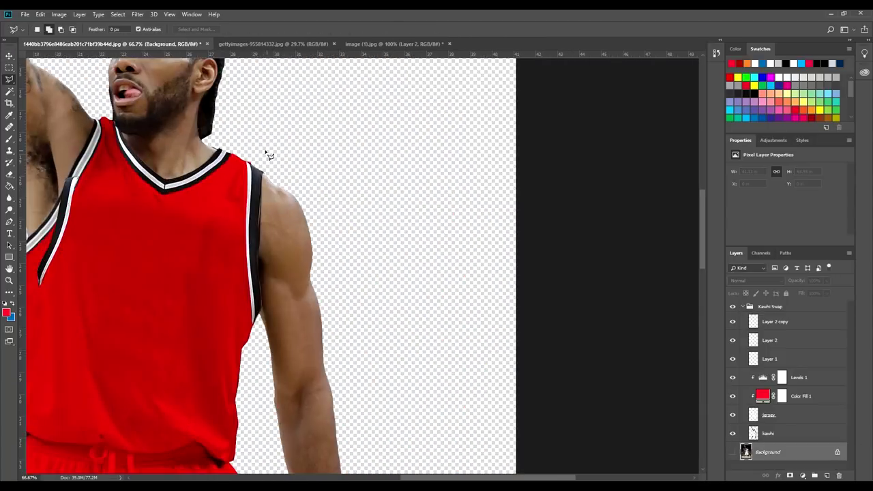
key(ctrl+d)
Warp the lower part of Layer 2 copy inward so the trim meets the jersey edge at the underarm
key(v)
click(764, 321)
click(262, 162)
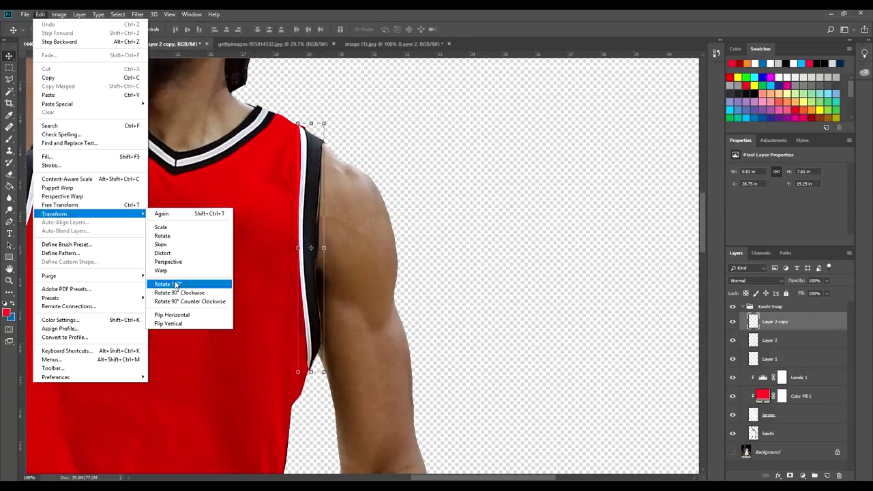
click(177, 284)
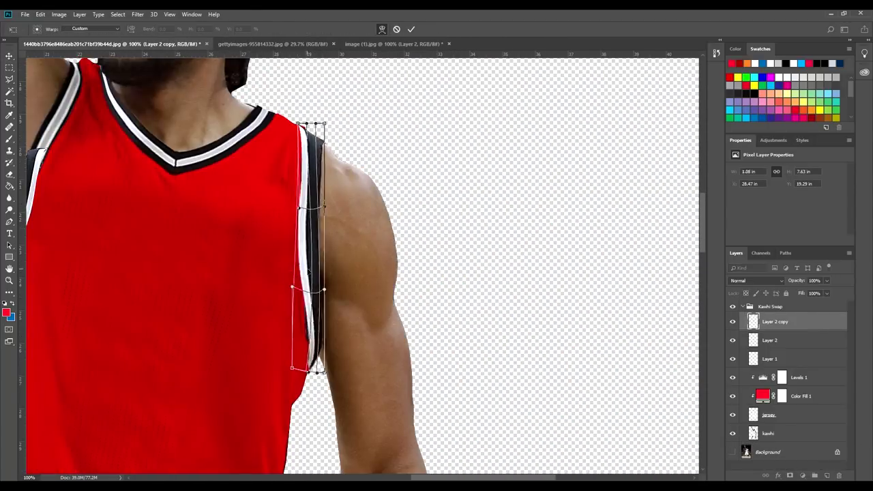
drag(308, 344, 305, 345)
key(Return)
Lower Layer 2 copy to 58% opacity and reshape the trim in Liquify with Background as the backdrop
key(l)
drag(827, 280, 811, 294)
click(137, 14)
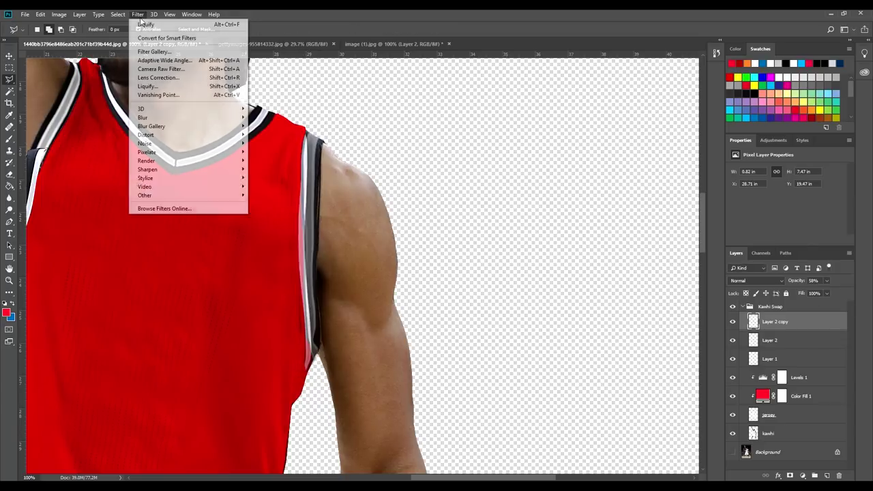
click(147, 86)
click(610, 288)
click(600, 363)
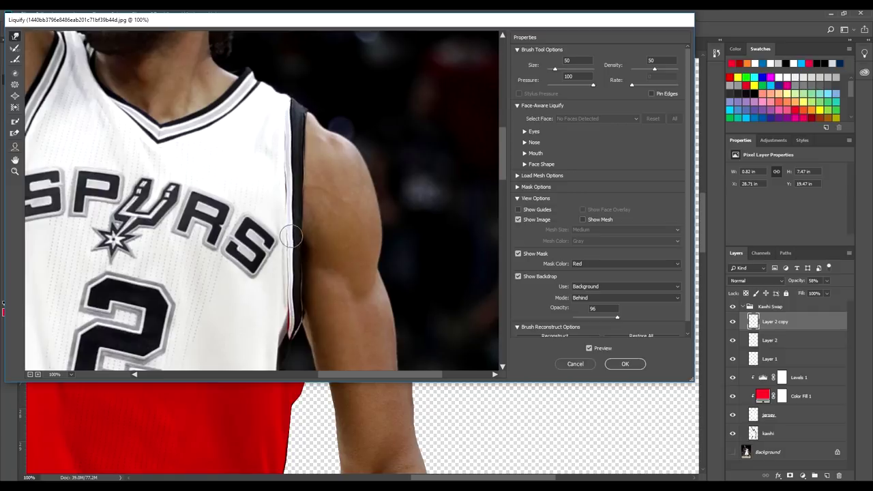
click(624, 363)
Restore Layer 2 copy to 100% opacity and toggle its visibility to compare the trim with the recolored jersey
drag(827, 280, 844, 292)
key(ctrl+0)
key(ctrl+plus)
key(ctrl+plus)
key(ctrl+plus)
key(ctrl+plus)
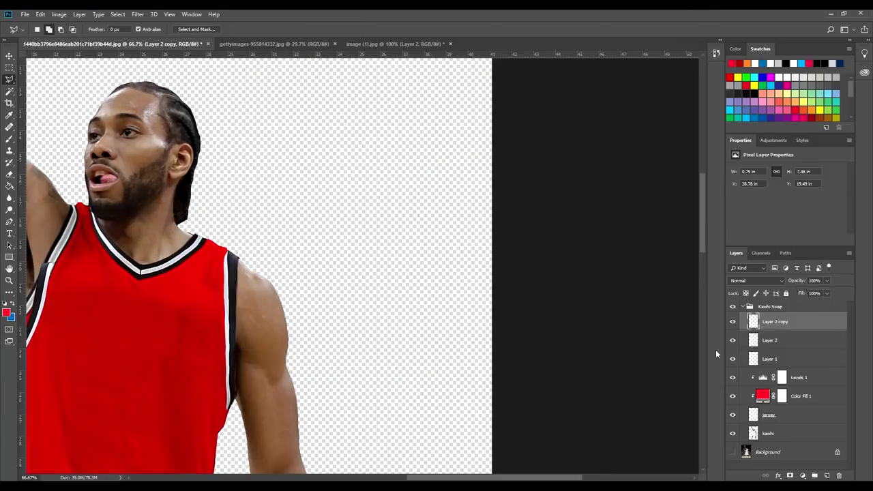
click(731, 323)
click(734, 323)
Warp the upper end of the lowered arm's trim at the shoulder and check the fit by toggling the layer's visibility
key(ctrl+t)
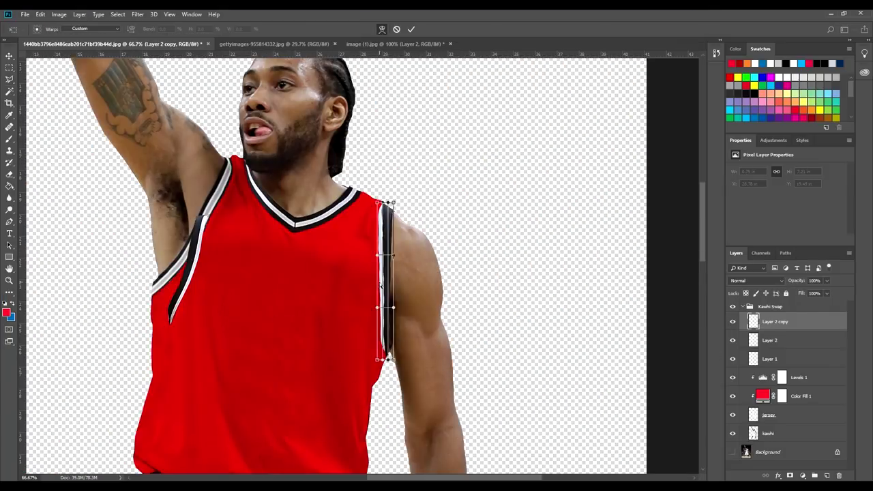
drag(380, 203, 396, 208)
key(Return)
click(796, 452)
key(ctrl+minus)
key(ctrl+minus)
key(ctrl+minus)
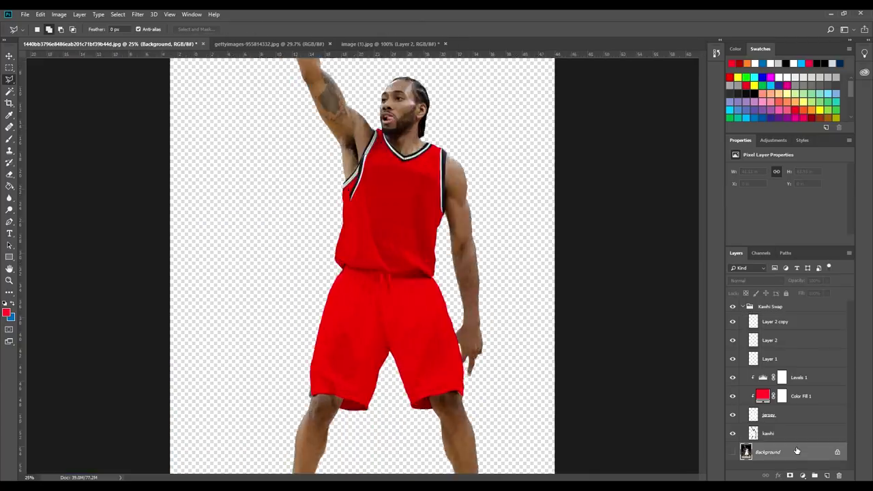
key(ctrl+plus)
key(ctrl+plus)
key(ctrl+plus)
key(ctrl+plus)
click(732, 322)
click(732, 322)
Nudge the lowered arm's trim sideways and finely adjust its ends and edge to match the armhole
click(818, 318)
click(9, 57)
key(Right)
key(Right)
drag(287, 373, 287, 369)
drag(287, 131, 285, 133)
drag(300, 252, 301, 252)
drag(300, 370, 301, 369)
click(411, 29)
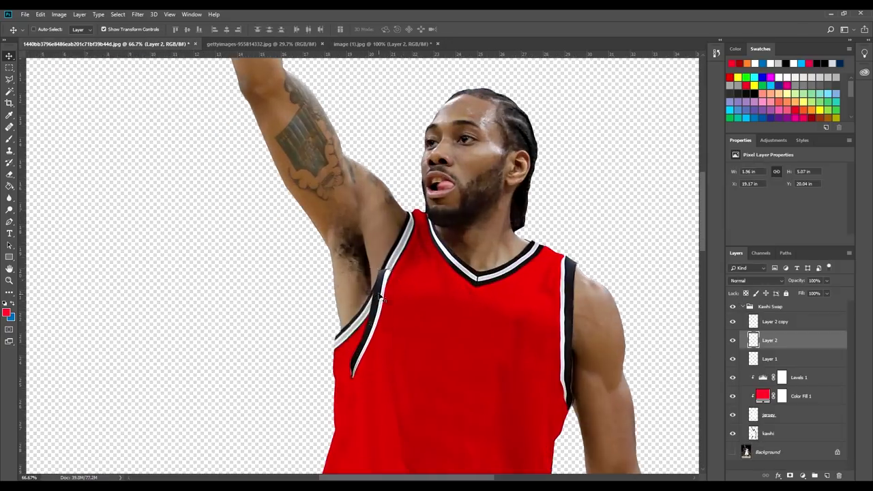
Warp the Layer 2 trim to follow the raised arm's armhole from the shoulder down to the underarm
click(41, 15)
click(171, 270)
drag(334, 350, 328, 357)
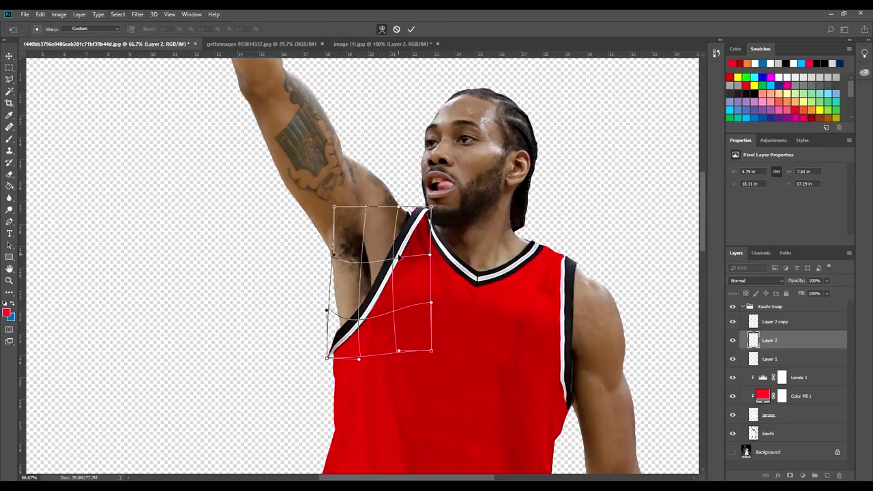
mouse_move(430, 206)
mouse_down()
mouse_move(410, 202)
mouse_move(418, 203)
mouse_up()
drag(362, 320, 352, 330)
drag(418, 203, 413, 207)
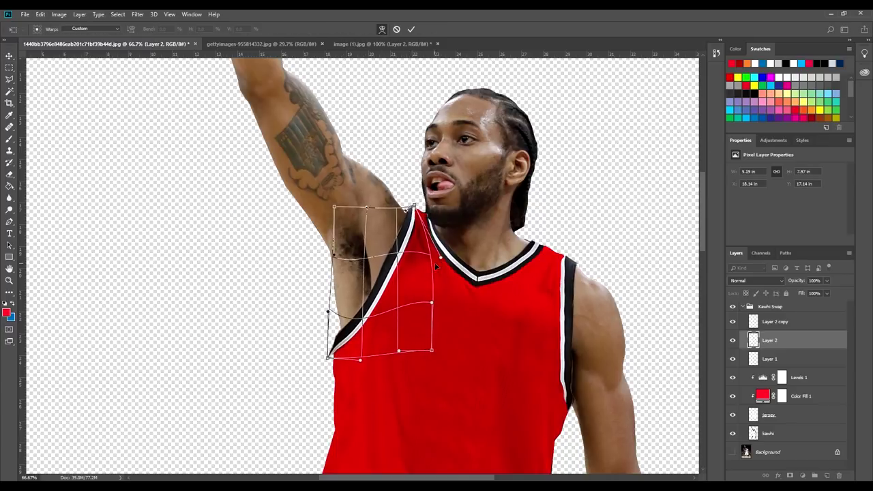
drag(435, 262, 447, 256)
key(Return)
Lower the raised arm trim's opacity as a guide and lasso off the excess at its shoulder tip
drag(804, 280, 785, 280)
key(l)
click(419, 202)
click(413, 215)
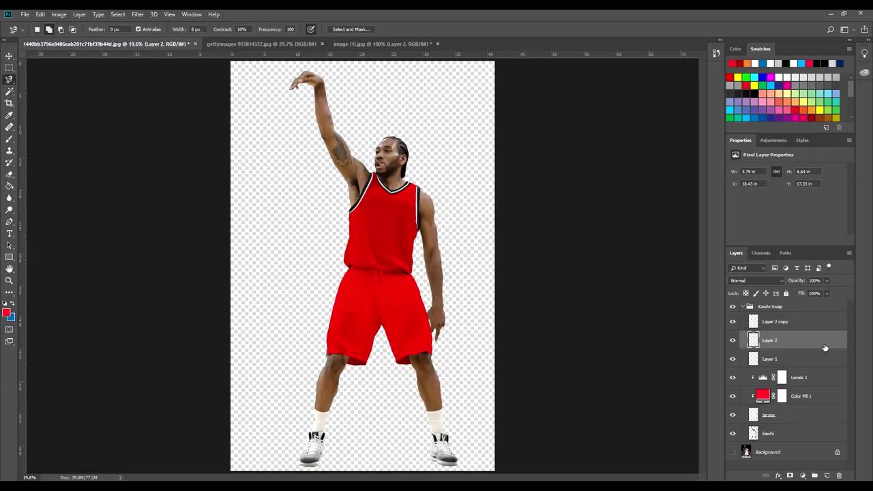
scroll(461, 117, up, 5)
Trim the excess from the shoulder and underarm ends of Layer 2 copy with the Magnetic and Polygonal Lasso tools
click(745, 323)
click(230, 204)
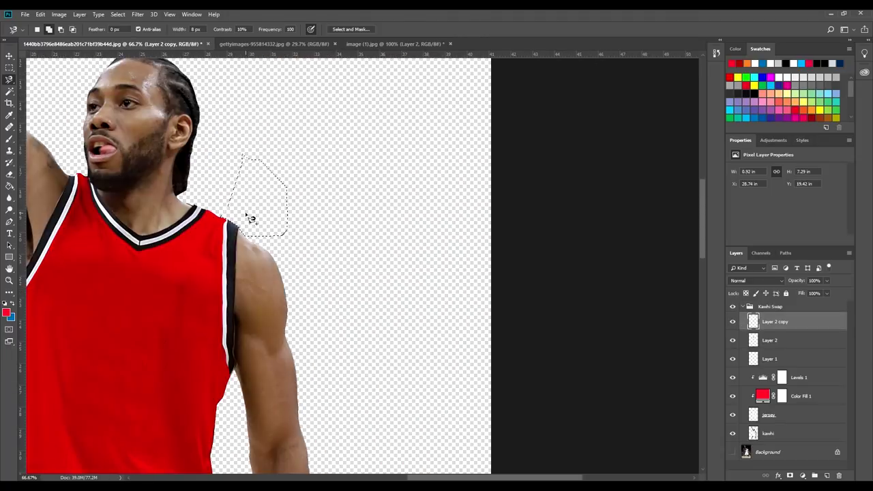
key(Escape)
right_click(9, 79)
click(33, 89)
click(217, 338)
drag(228, 364, 241, 365)
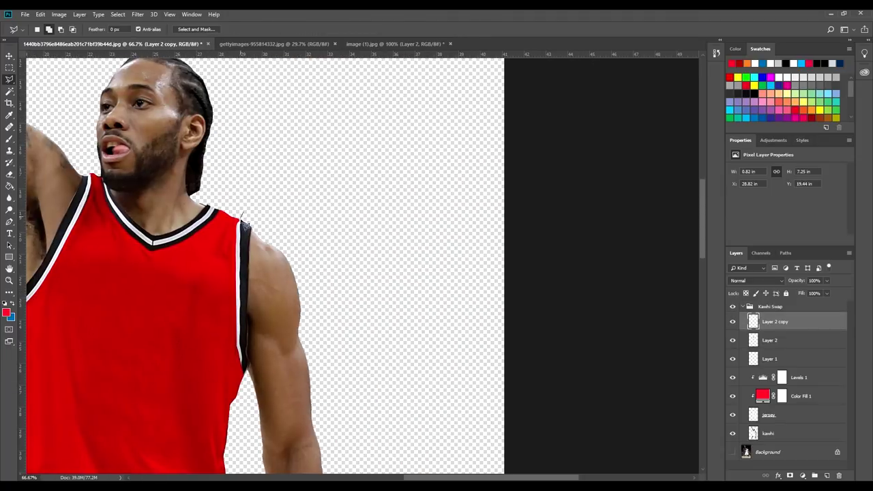
key(ctrl+0)
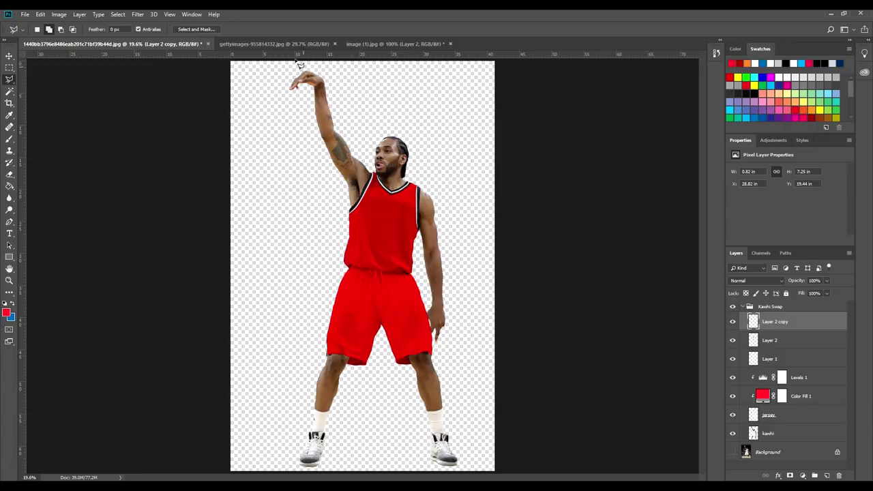
Check both Raptors reference photos and open the Nike logo file nike_PNG11.png from the Downloads folder
click(272, 44)
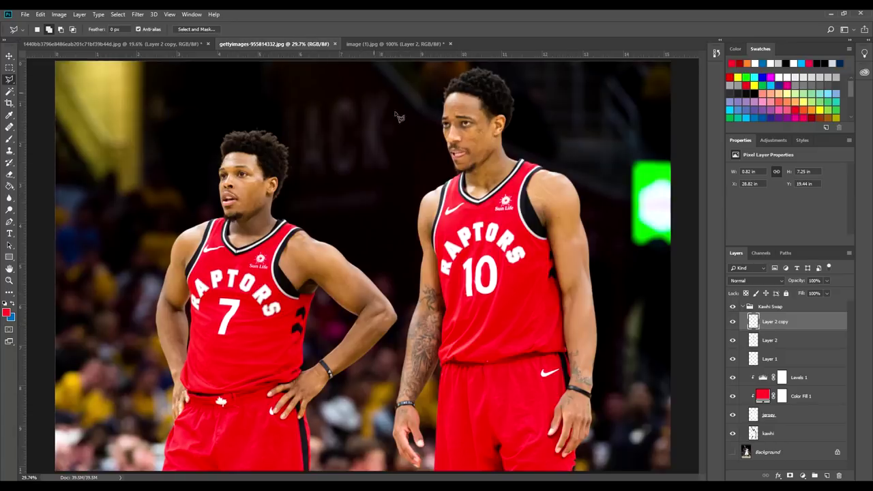
click(382, 44)
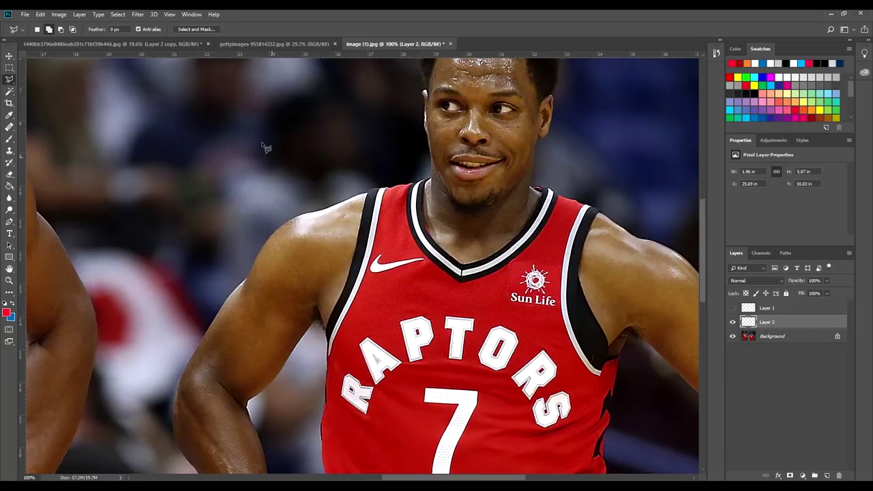
click(168, 46)
click(25, 13)
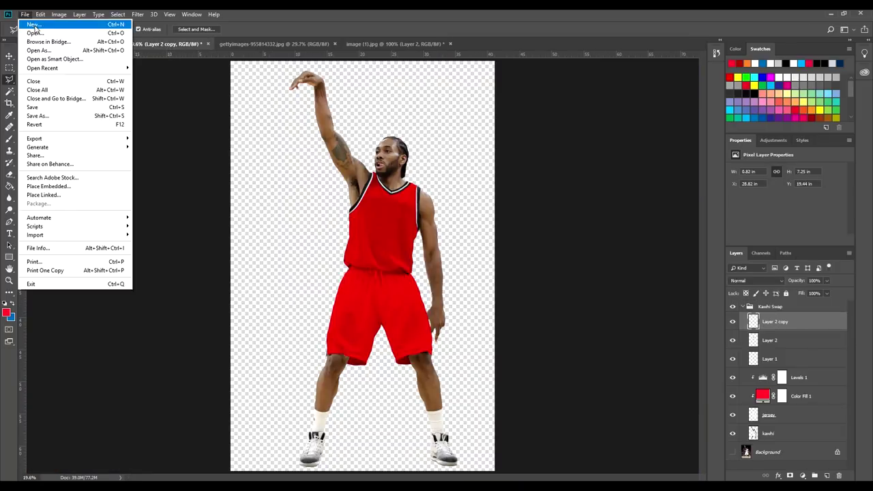
click(34, 32)
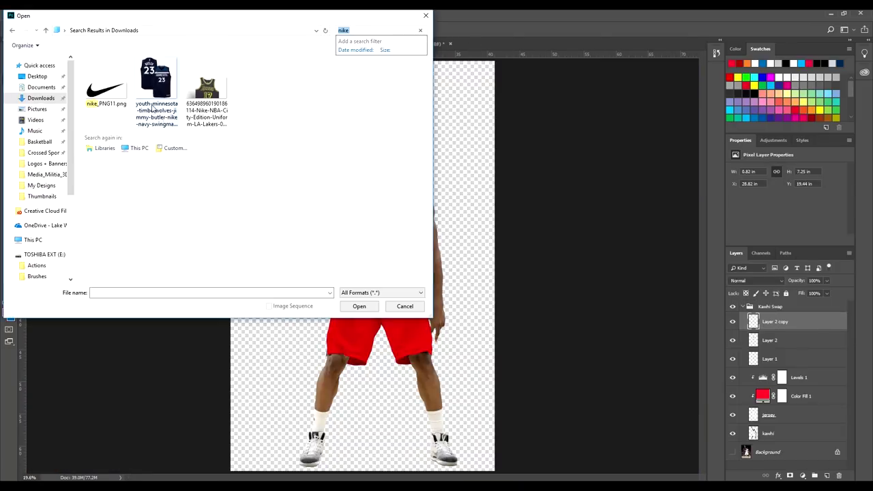
double_click(107, 90)
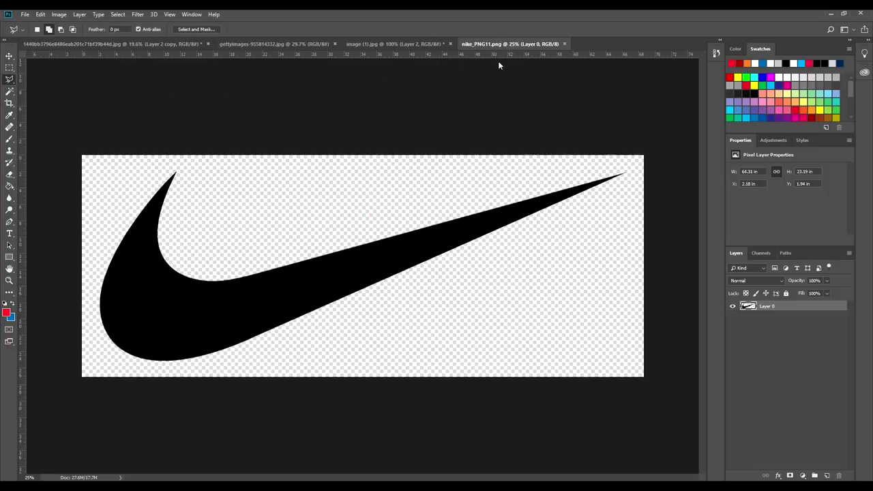
Copy the Nike logo layer into the player's document at the top of the Kawhi Swap group and close the logo file
drag(498, 44, 277, 307)
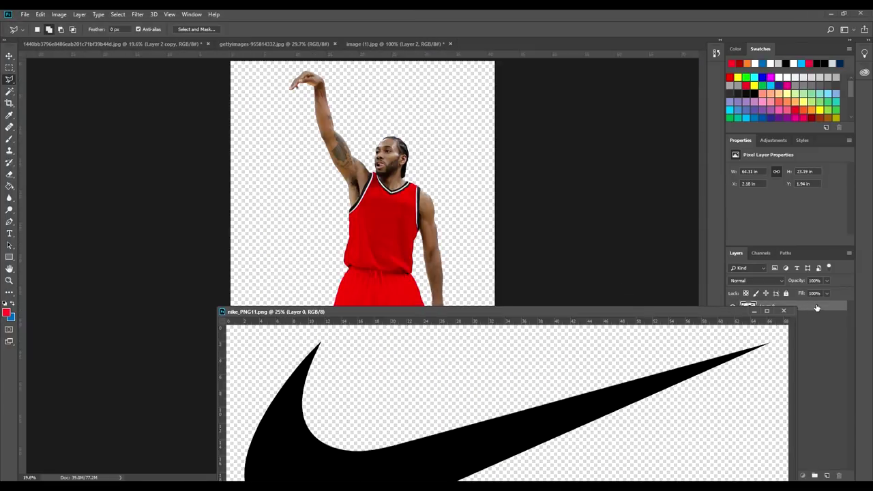
drag(818, 307, 430, 199)
click(784, 311)
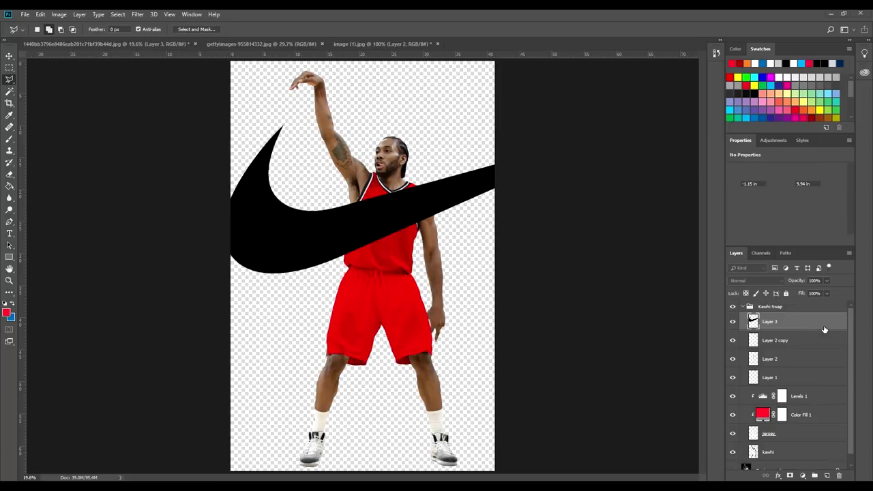
Add a white (ffffff) Color Overlay to the Nike logo on Layer 3
double_click(833, 327)
click(505, 333)
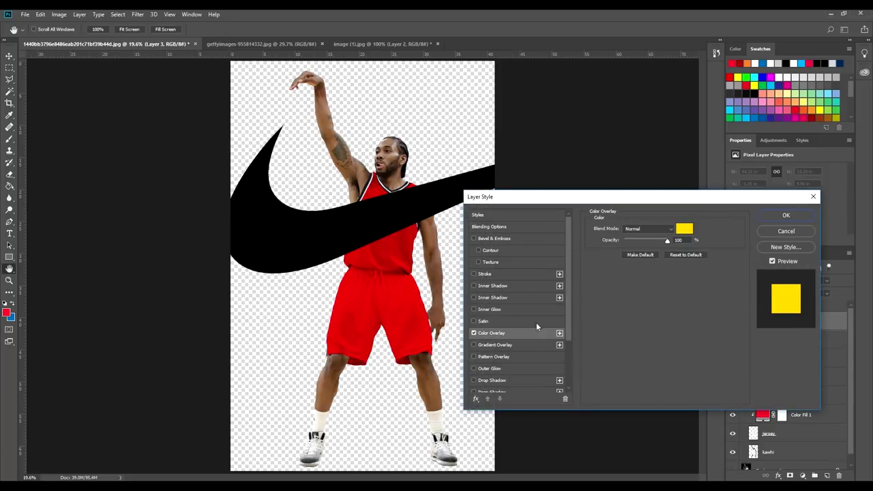
click(686, 234)
click(426, 276)
click(622, 272)
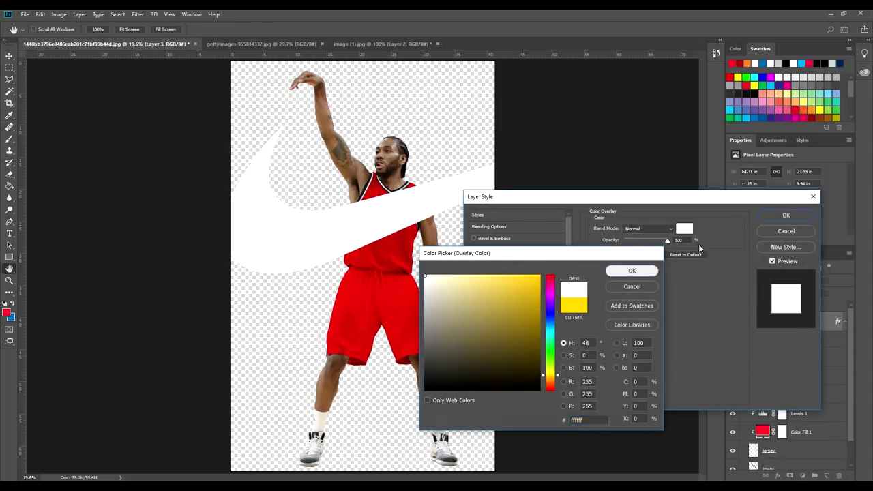
click(786, 216)
Check the logo placement in the gettyimages reference photo and scale the Nike logo down to about 4% of its size
click(261, 44)
key(l)
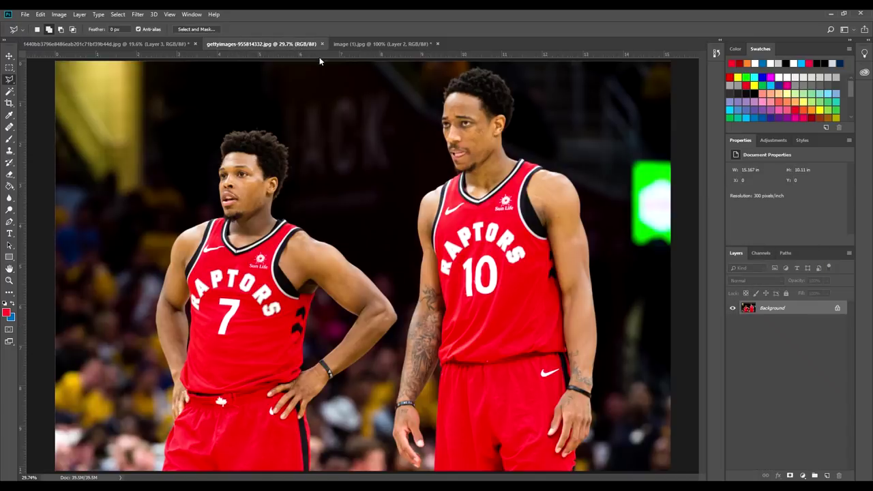
click(185, 45)
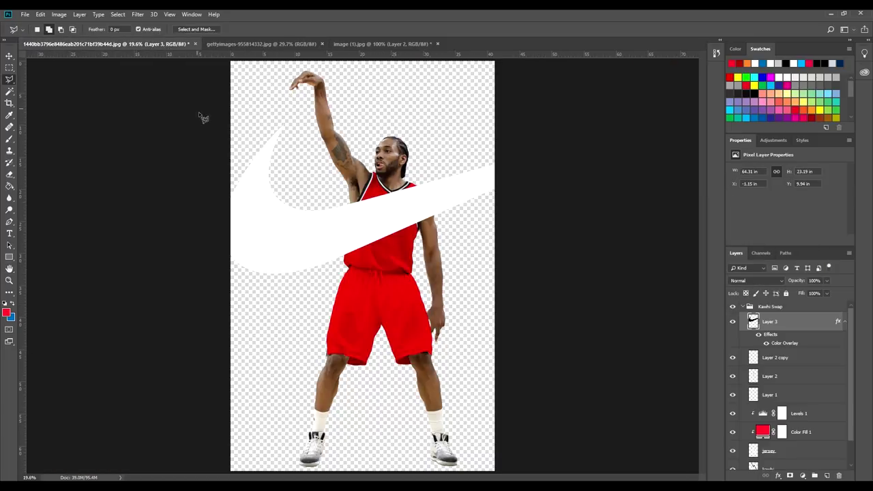
click(9, 55)
drag(637, 125, 426, 187)
click(411, 29)
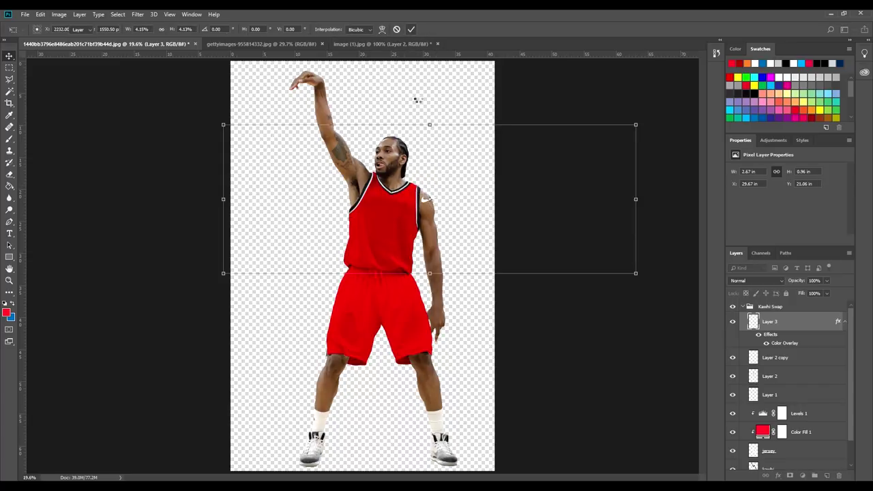
Move the Nike logo onto the jersey's chest, between the raised arm's trim and the collar
key(ctrl+plus)
key(ctrl+plus)
key(ctrl+plus)
key(ctrl+plus)
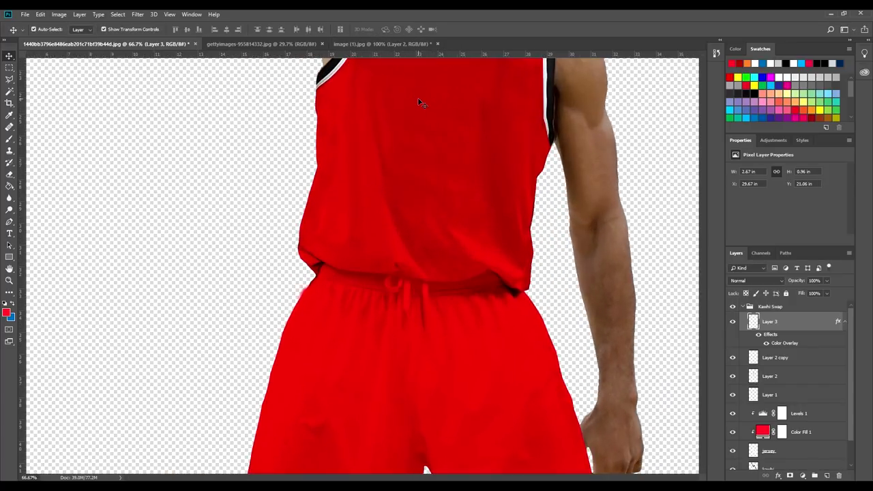
drag(536, 113, 416, 421)
drag(500, 327, 429, 326)
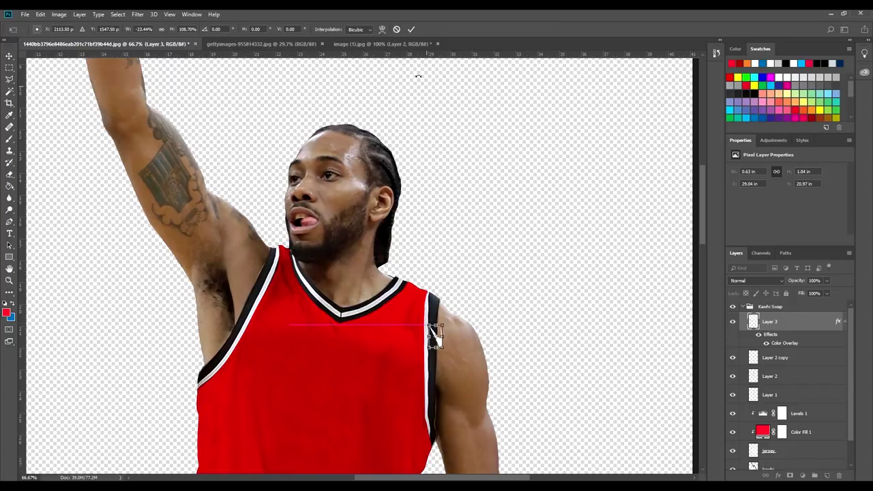
click(396, 29)
drag(621, 289, 433, 257)
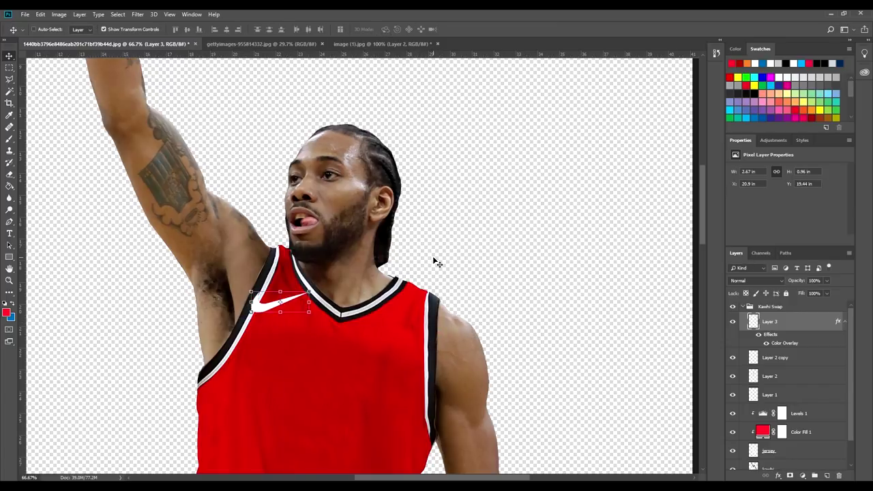
Shrink and reshape the chest Nike logo to about 1.67 by 0.58 in between the trims, and select the Background layer
key(ctrl+plus)
key(ctrl+plus)
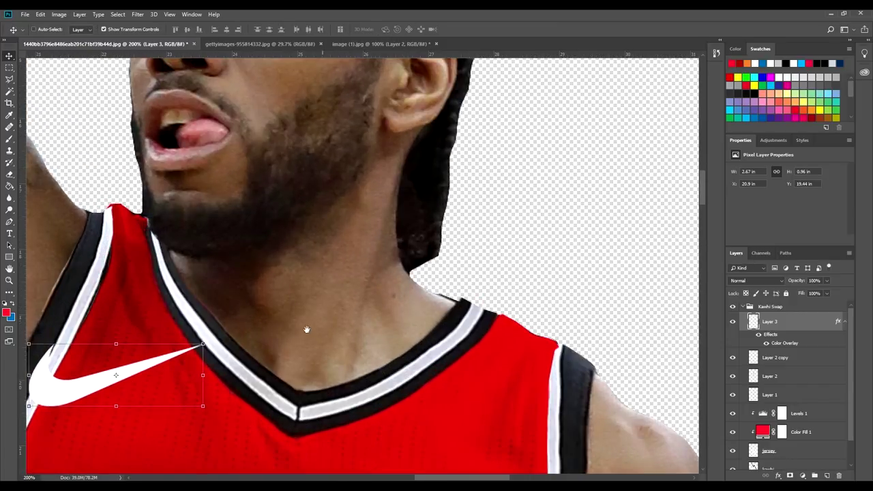
drag(307, 312, 585, 166)
drag(482, 200, 428, 219)
drag(412, 245, 461, 251)
key(alt+e)
key(a)
key(w)
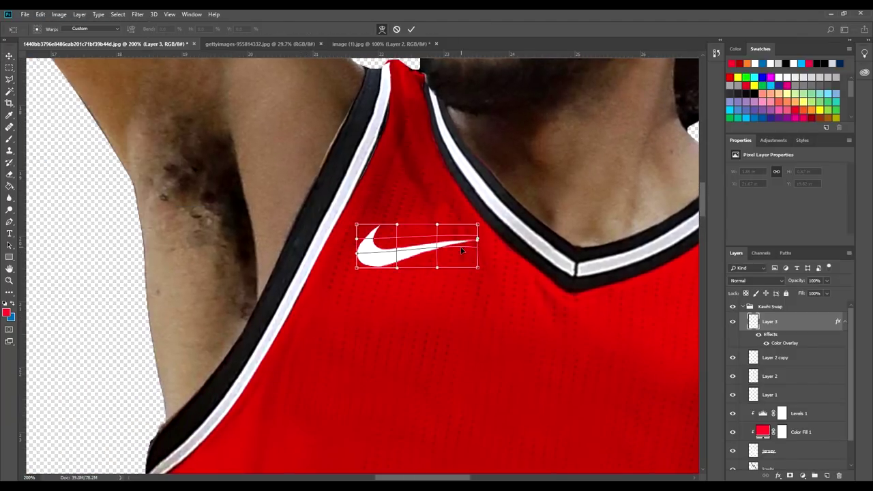
key(Escape)
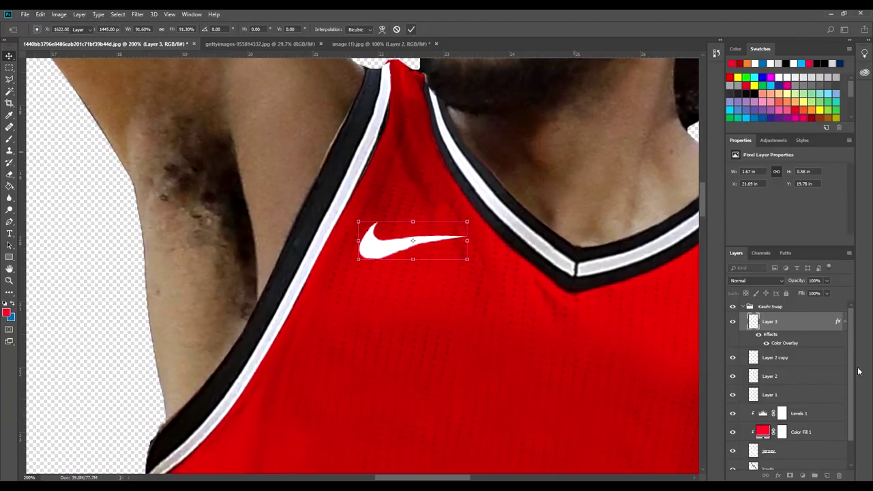
key(Return)
scroll(811, 415, down, 1)
click(807, 461)
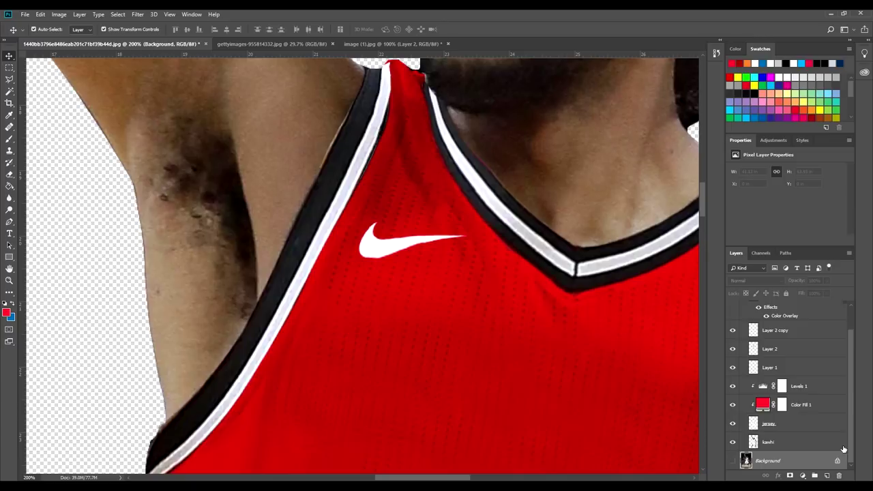
Cut out the Sun Life logo from the image (1).jpg reference with the Magnetic Lasso and copy it onto the player's chest
key(ctrl+0)
key(ctrl+plus)
key(ctrl+plus)
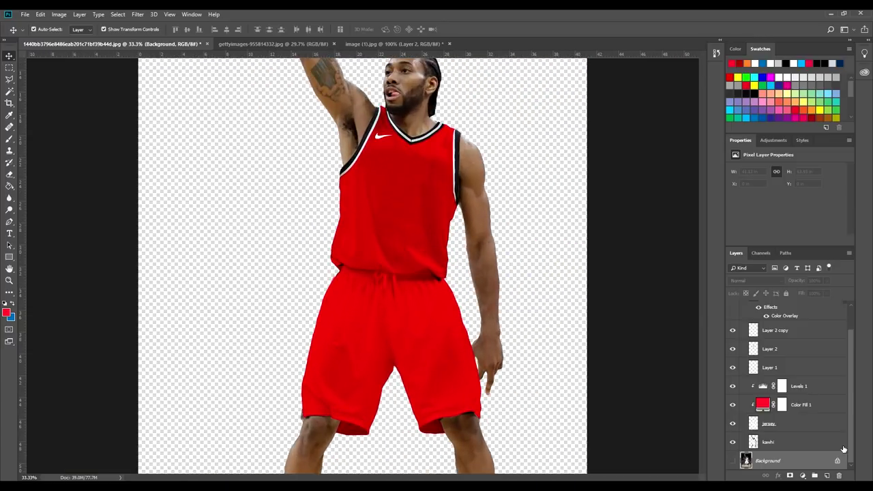
scroll(506, 289, up, 2)
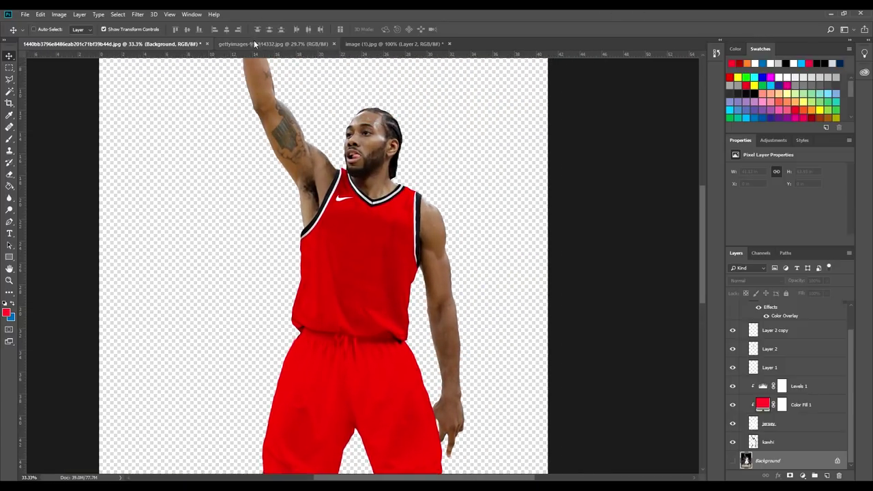
click(256, 44)
key(ctrl+Tab)
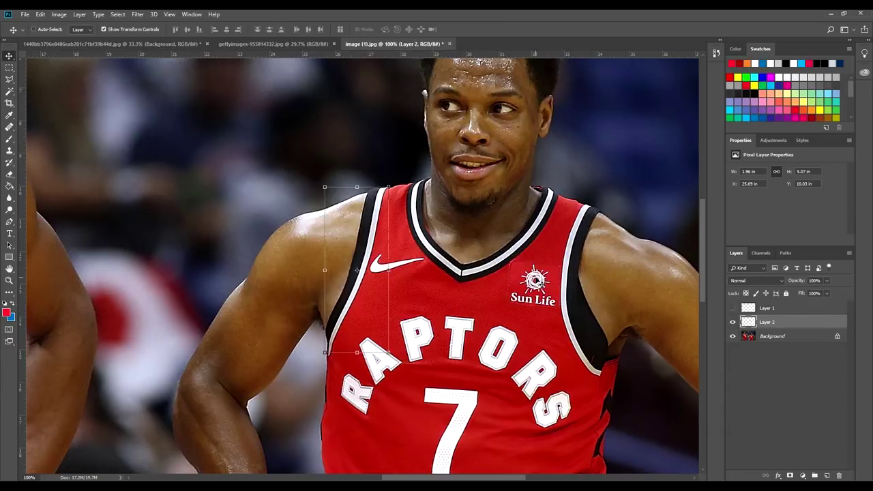
click(9, 80)
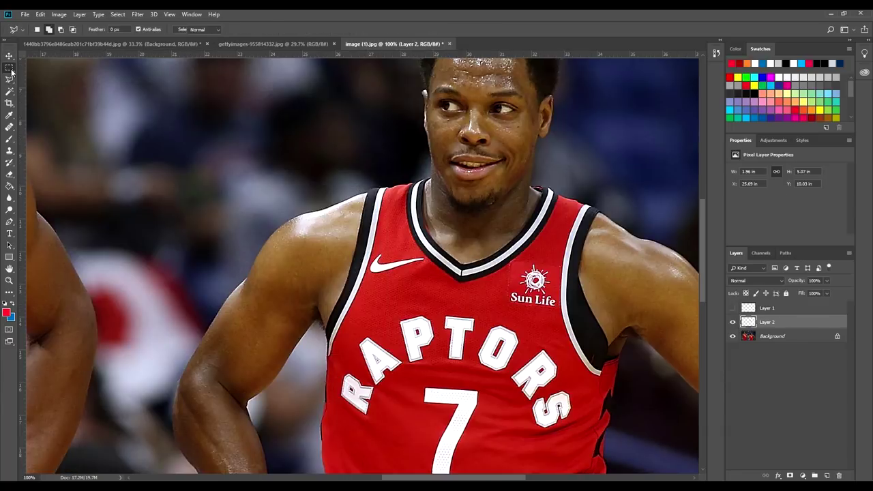
click(10, 79)
click(34, 98)
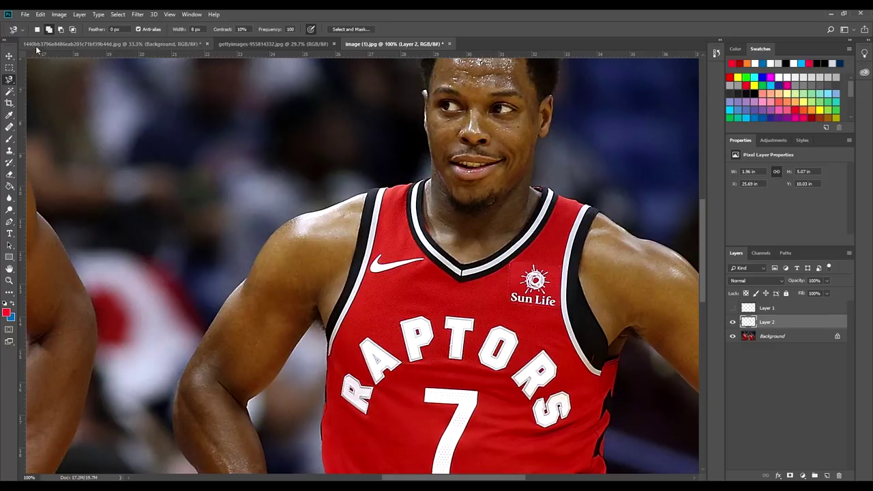
click(513, 261)
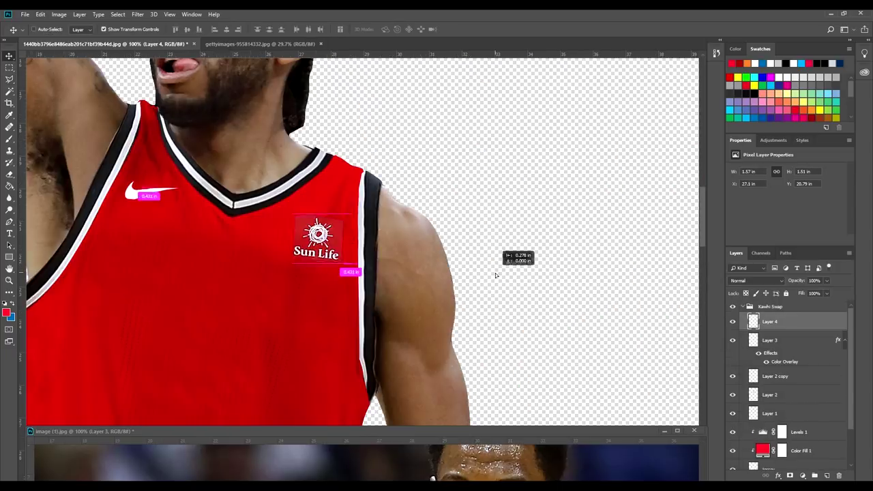
Select the red background around the Sun Life logo with the Magic Wand and delete it
key(ctrl+plus)
key(ctrl+plus)
key(w)
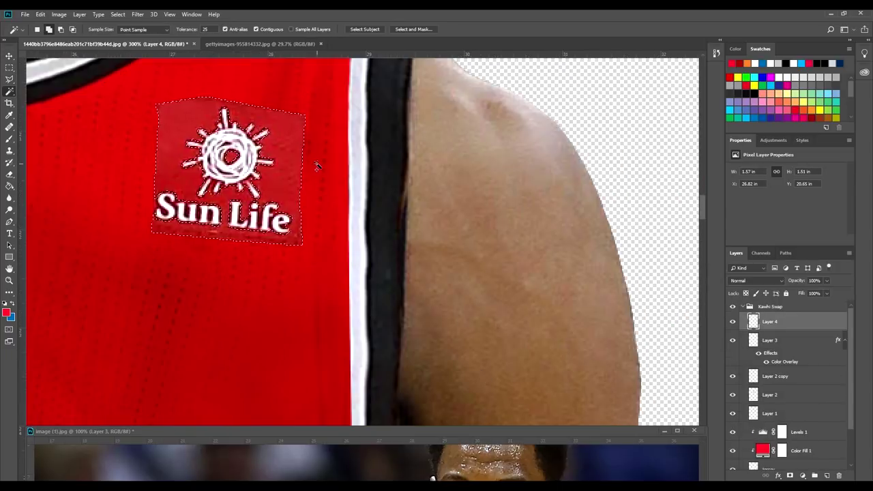
click(294, 165)
key(Delete)
Position the Sun Life logo on the chest opposite the Nike logo, then warp and enlarge it to about 1.9 by 1.7 in
key(ctrl+minus)
key(ctrl+minus)
key(ctrl+minus)
key(v)
drag(350, 261, 337, 247)
key(Return)
click(40, 15)
mouse_move(55, 212)
click(166, 271)
key(Return)
ctrl+click(352, 153)
key(ctrl+0)
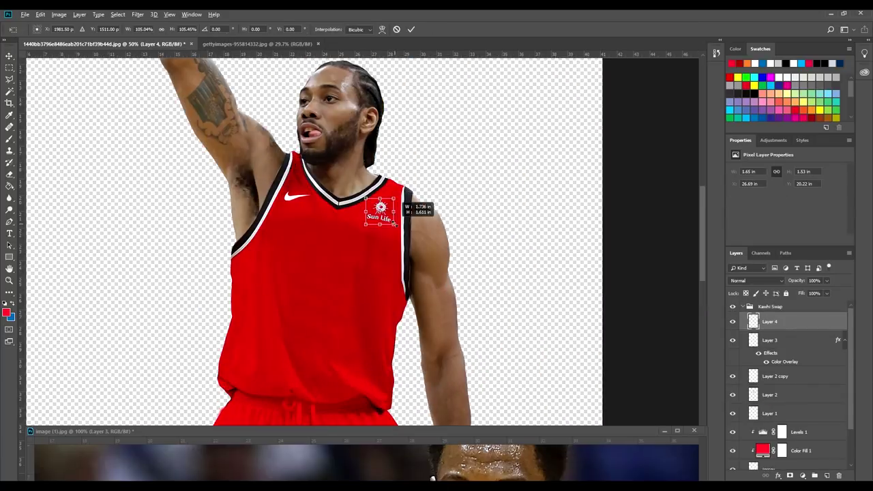
key(Return)
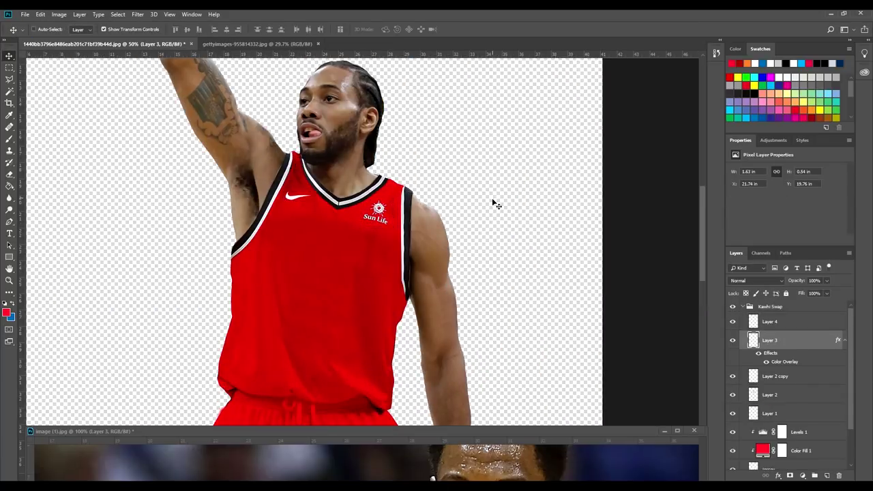
scroll(492, 197, up, 2)
key(ctrl+0)
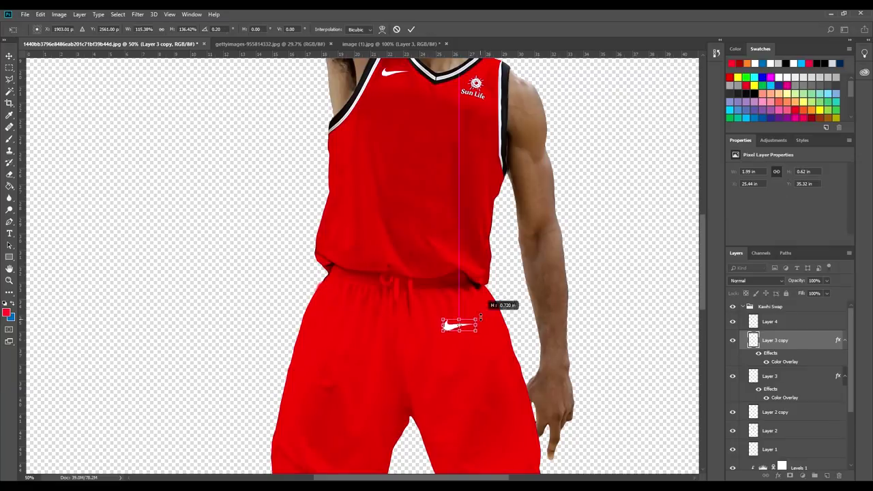
drag(463, 322, 397, 71)
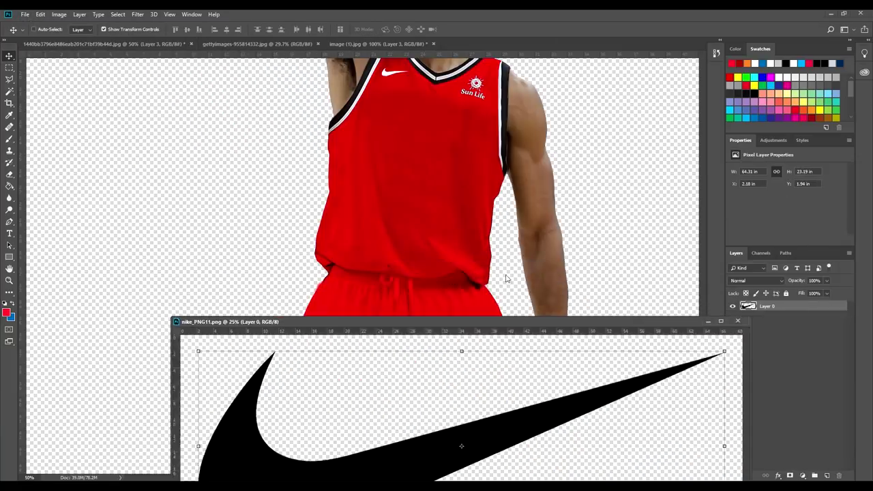
Copy the Nike logo from nike_PNG11.png onto the shorts below the waistband, in white and about 1.68 in wide
key(Return)
click(733, 322)
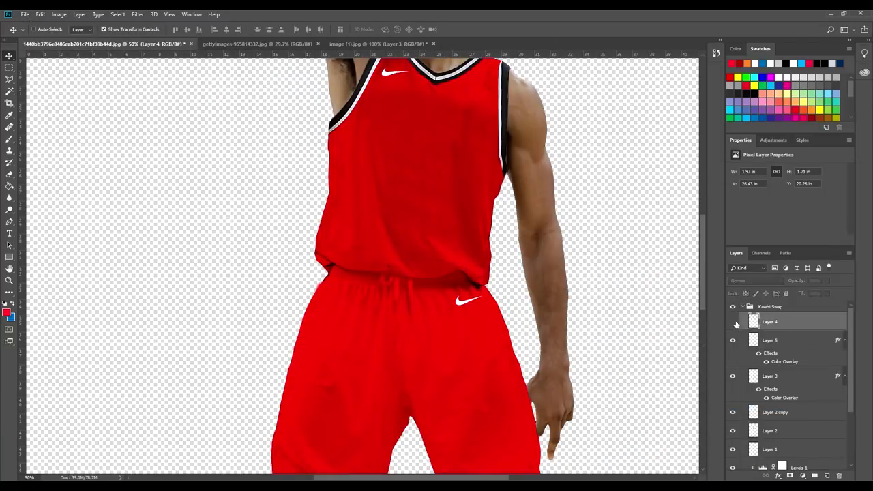
click(40, 15)
drag(457, 306, 461, 305)
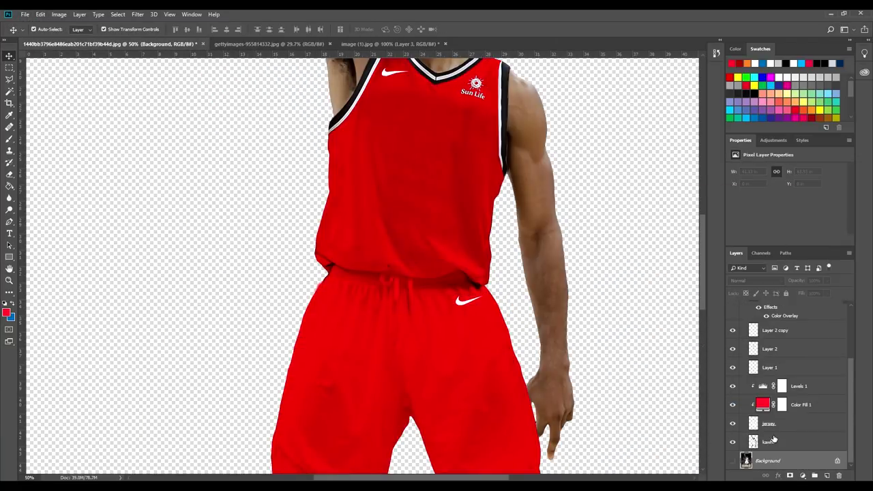
key(ctrl+0)
scroll(784, 351, up, 3)
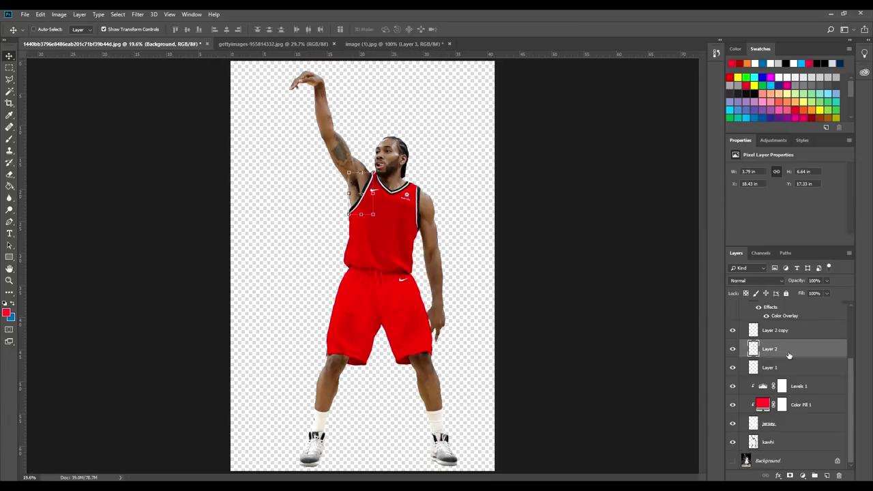
Find the armhole trim layers and hide Layer 2 copy, the black trim along the lowered arm
click(802, 321)
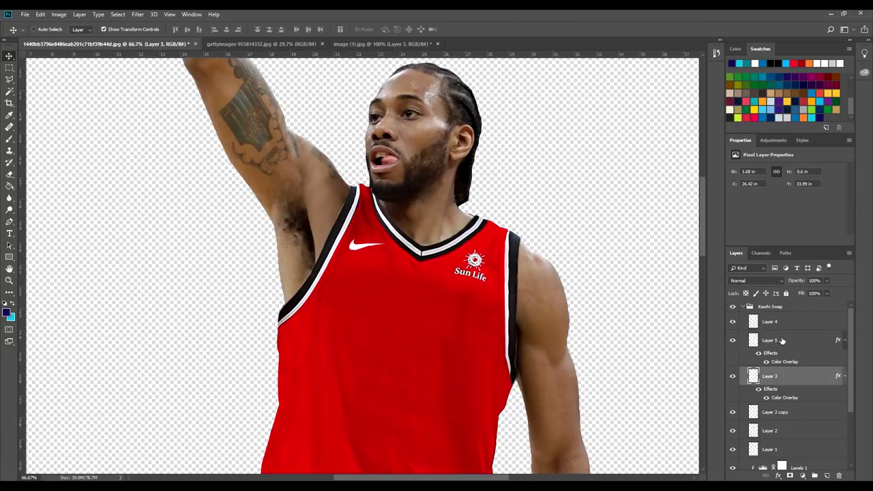
click(781, 340)
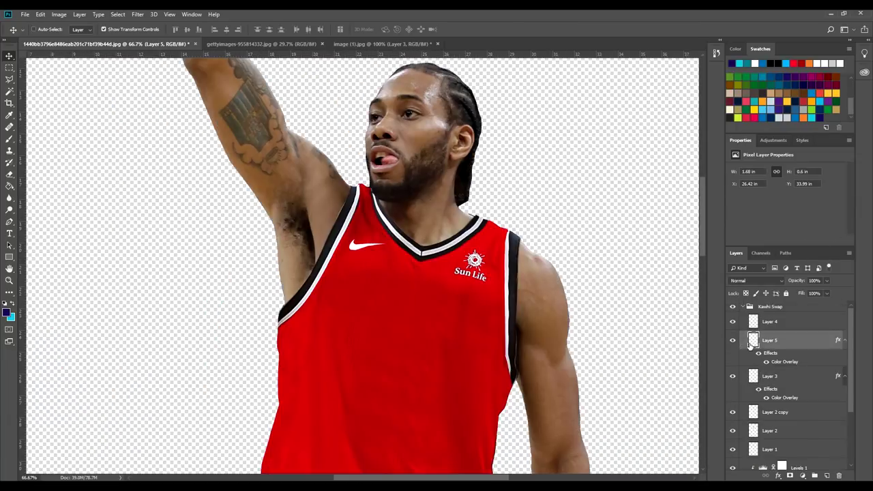
scroll(757, 355, down, 1)
click(771, 379)
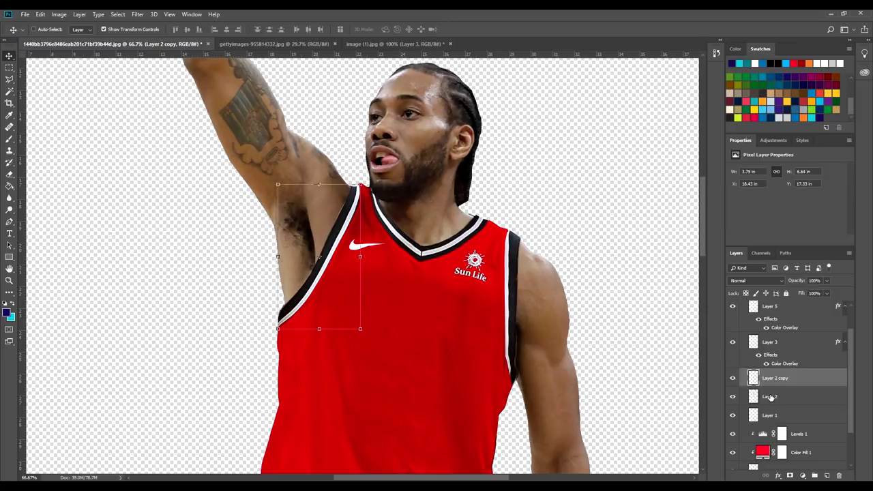
click(771, 397)
click(744, 380)
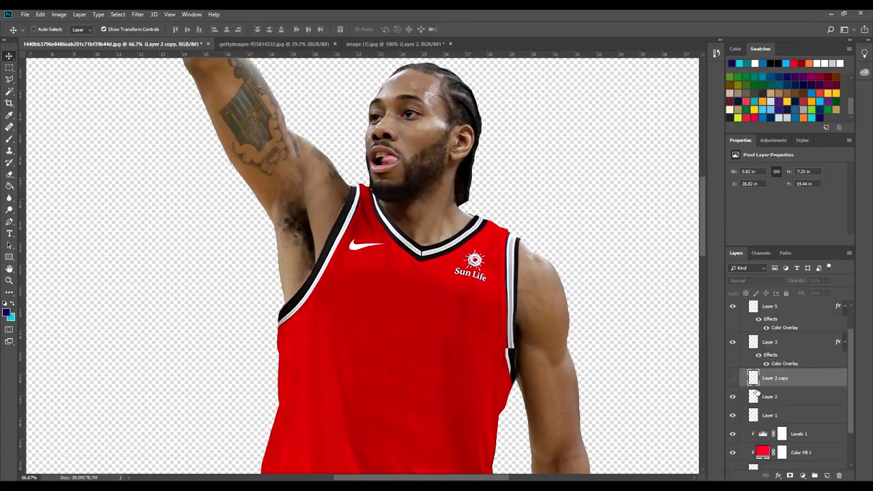
Duplicate the raised arm's trim on Layer 2 and flip the copy horizontally
click(767, 396)
key(ctrl+j)
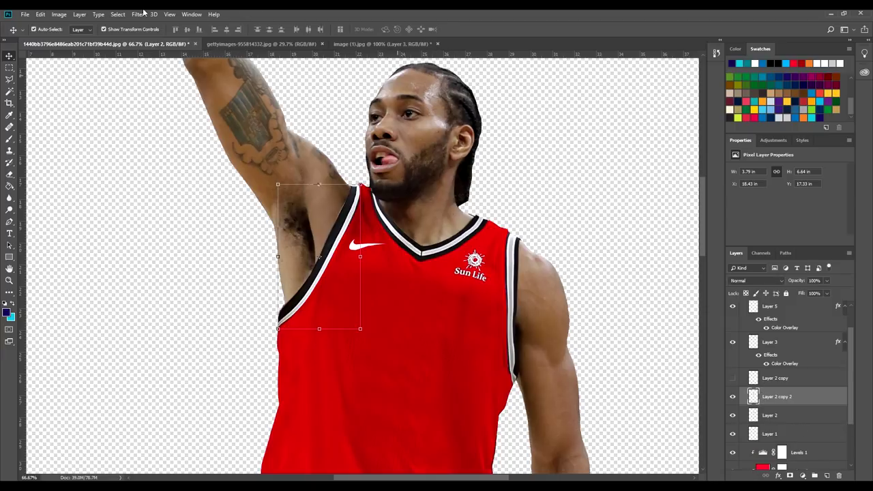
click(41, 15)
mouse_move(128, 215)
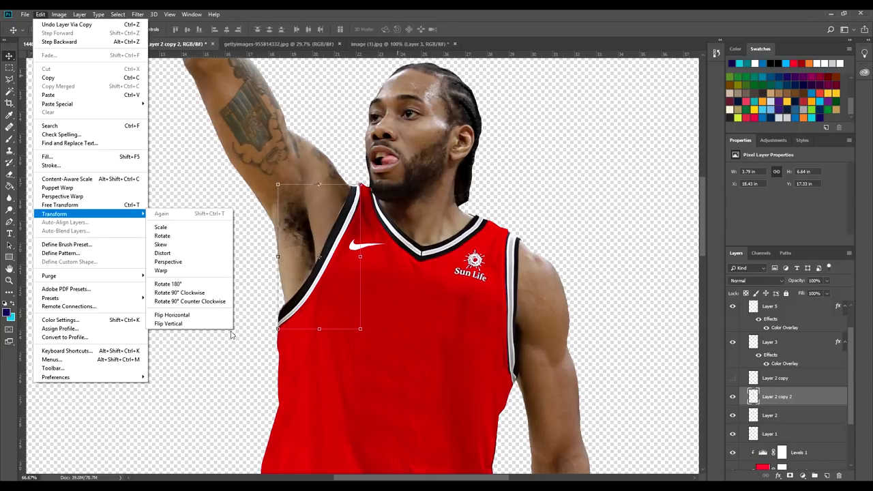
click(223, 316)
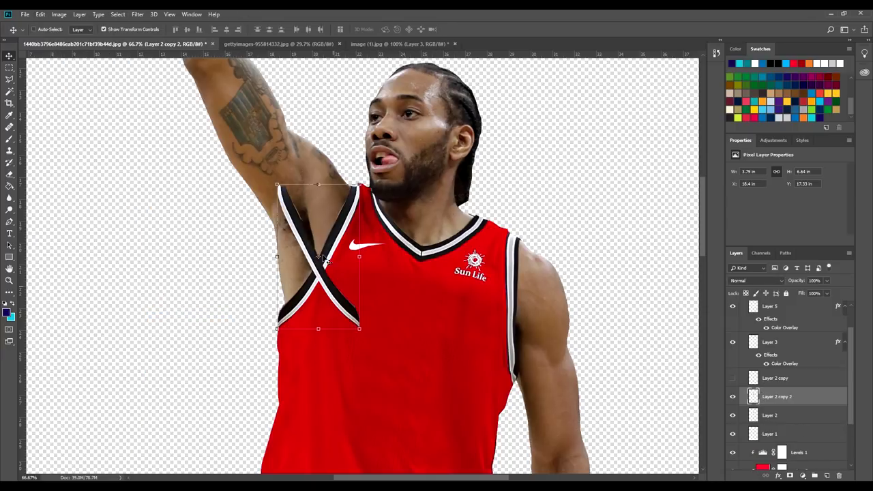
Rotate and move the flipped trim copy onto the lowered arm's armhole, spanning about 1.22 by 7.61 in
key(ctrl+t)
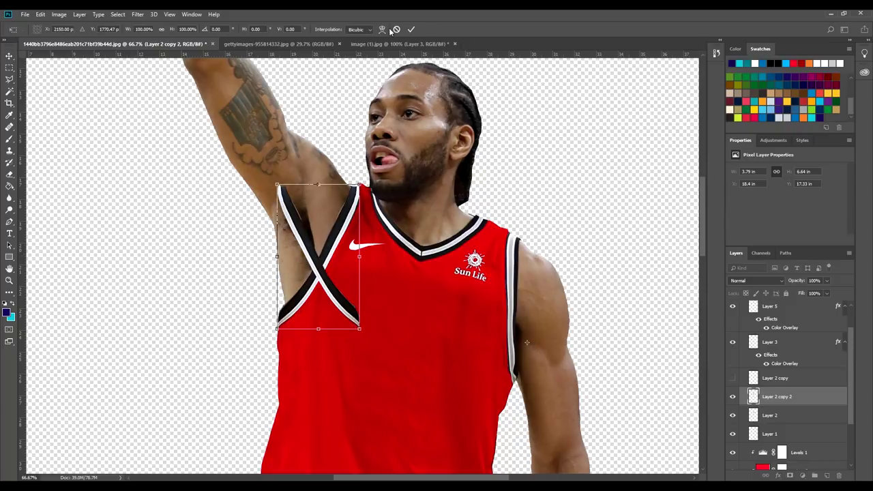
drag(340, 191, 588, 281)
key(Return)
key(Return)
drag(494, 320, 516, 305)
Warp the trim copy on the lowered arm's side to follow the armhole, to about 1.1 by 7.33 in
click(40, 15)
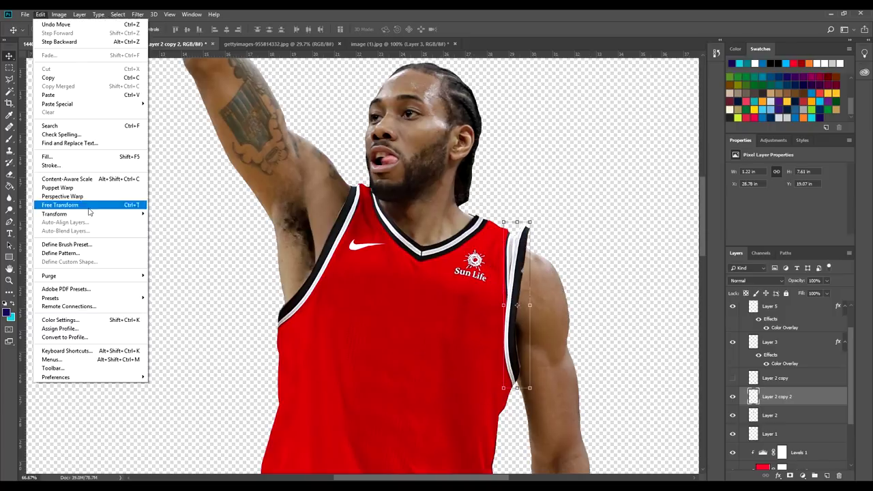
click(179, 272)
drag(531, 221, 526, 225)
drag(516, 317, 513, 317)
key(Return)
key(ctrl+plus)
key(ctrl+plus)
Warp the trim again so its shoulder end and long edge fit the jersey, to about 0.88 by 7.21 in
click(40, 14)
mouse_move(89, 212)
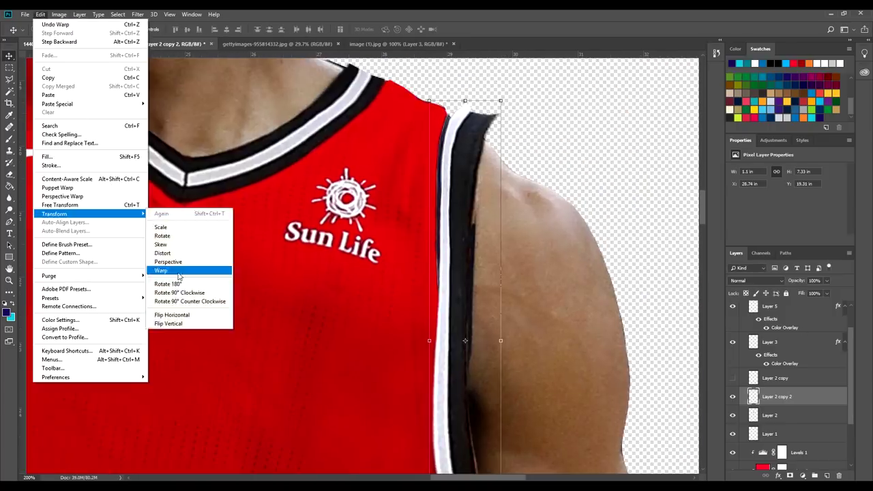
click(176, 272)
scroll(470, 257, down, 3)
drag(461, 258, 465, 387)
drag(451, 170, 440, 167)
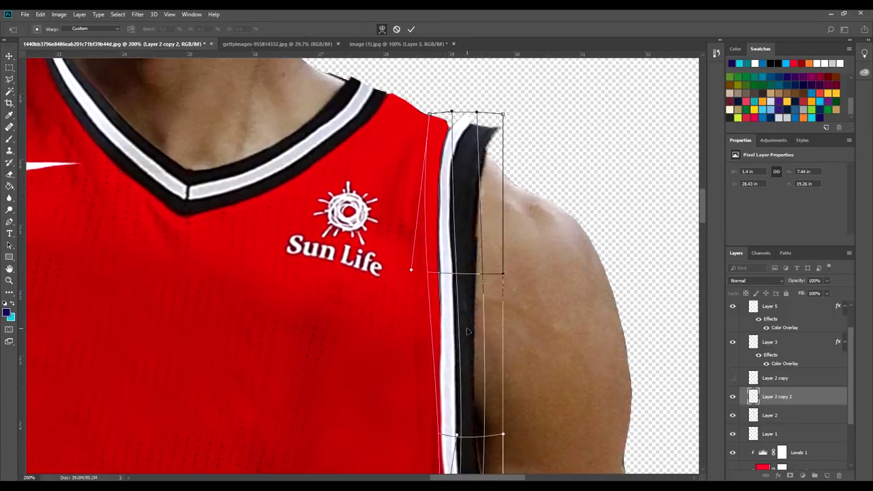
drag(457, 382, 470, 105)
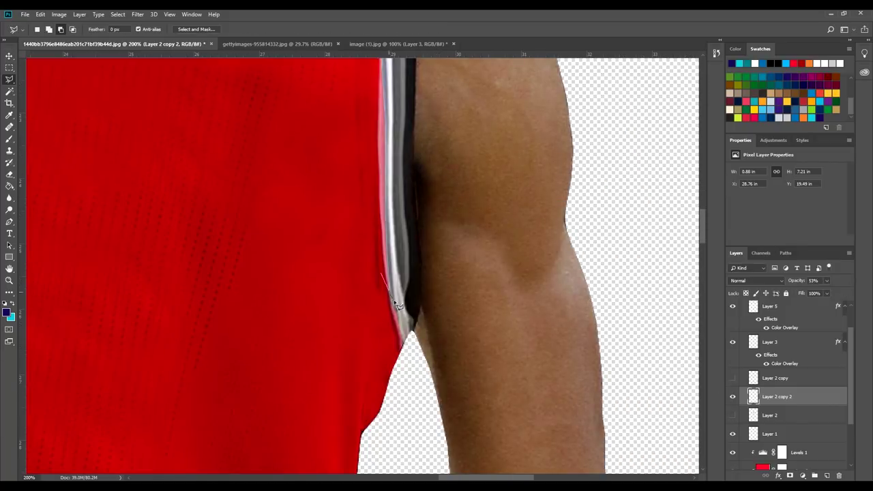
Show Layer 2 again and tidy the shoulder end of the new armhole trim on Layer 2 copy 2
click(825, 367)
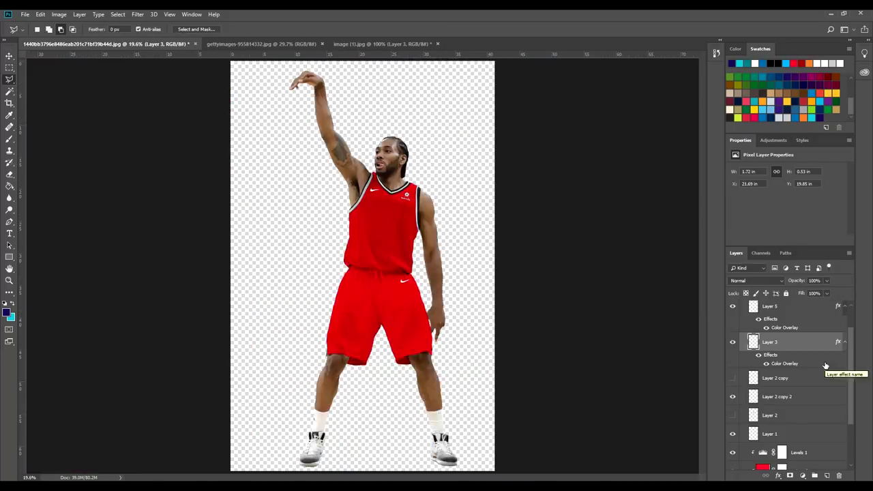
key(ctrl+plus)
key(ctrl+plus)
click(770, 415)
click(733, 414)
scroll(739, 415, down, 3)
key(ctrl+plus)
key(ctrl+plus)
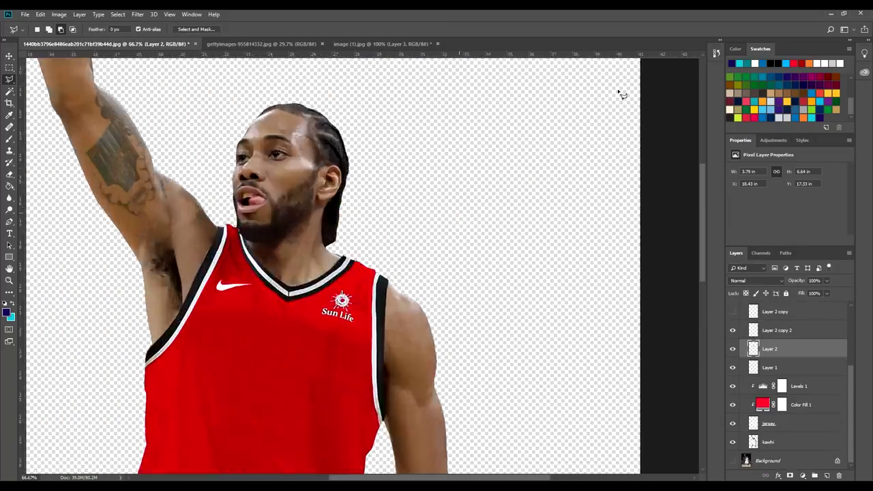
click(777, 330)
click(388, 276)
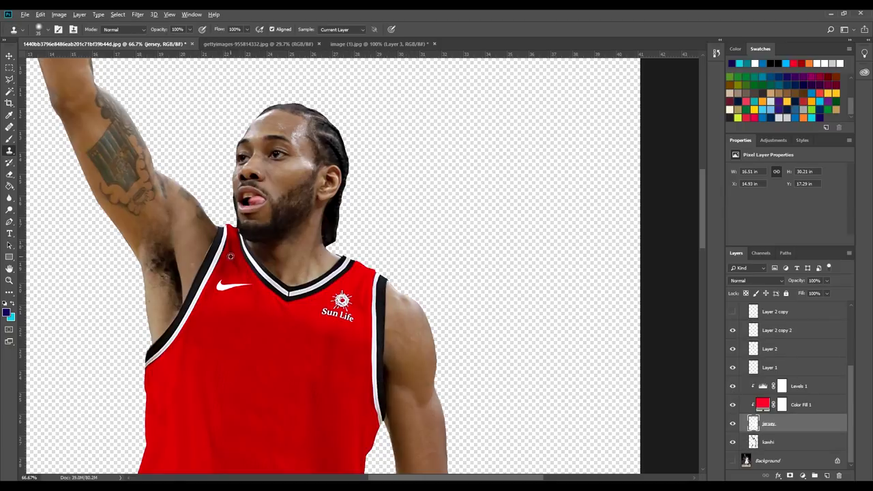
key(ctrl+0)
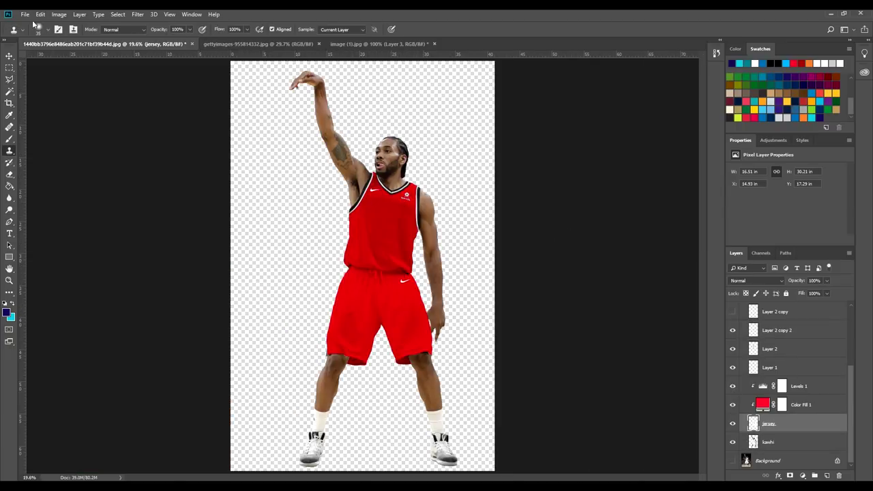
Examine the RAPTORS lettering on the reference players' jerseys in image (1).jpg and compare it with the recolored uniform
click(9, 55)
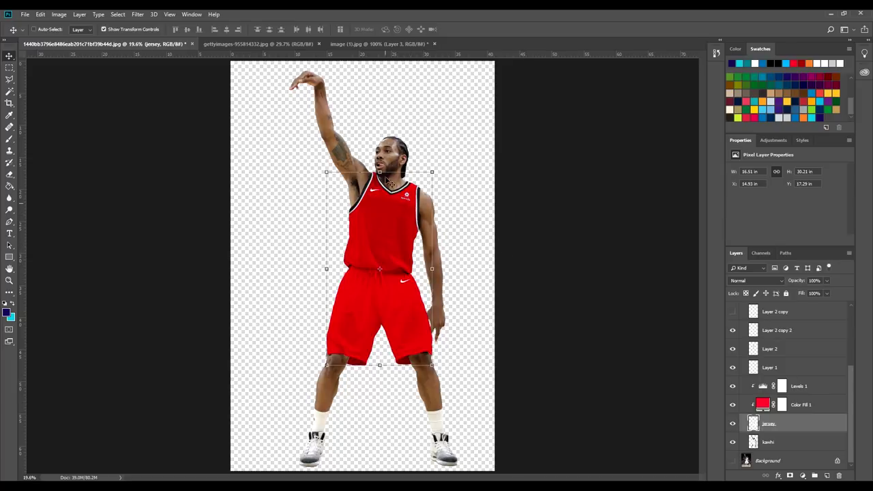
click(359, 45)
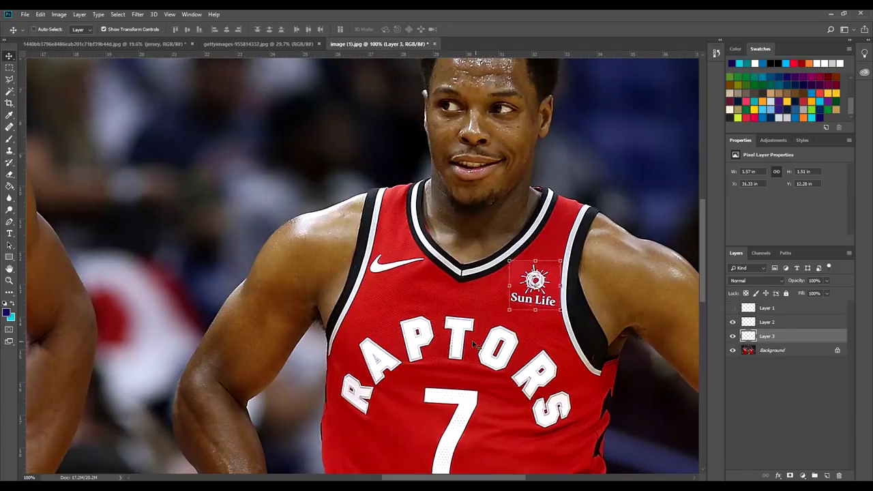
drag(432, 386, 661, 320)
drag(384, 300, 641, 286)
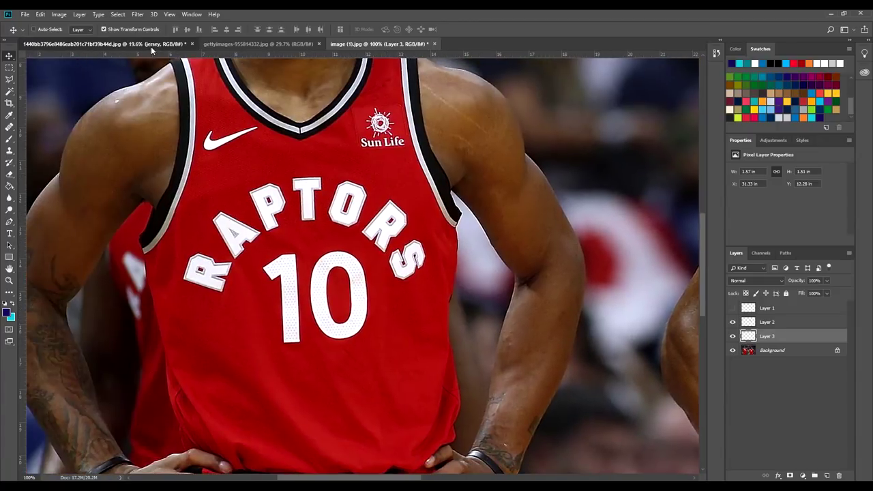
click(150, 45)
click(380, 44)
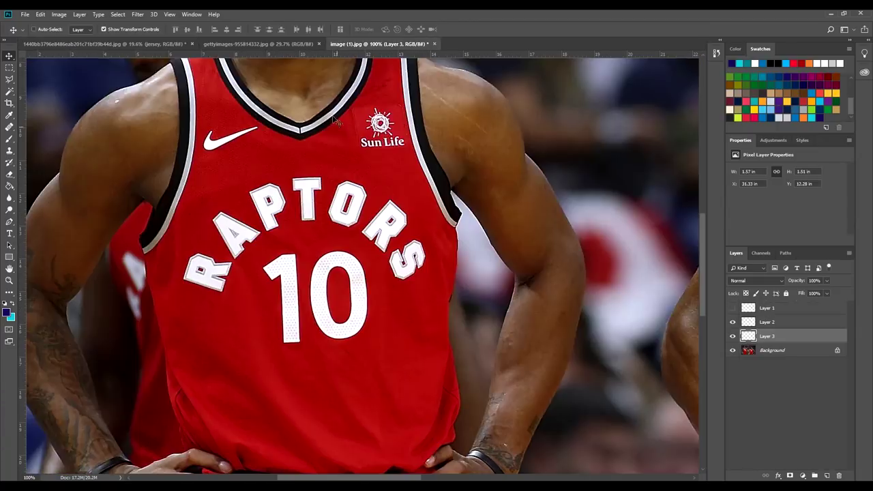
key(l)
scroll(292, 235, down, 1)
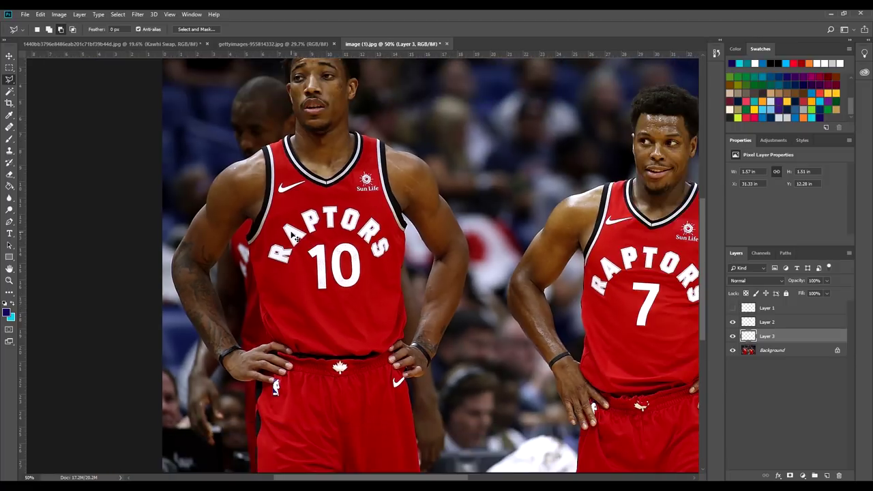
scroll(293, 234, up, 2)
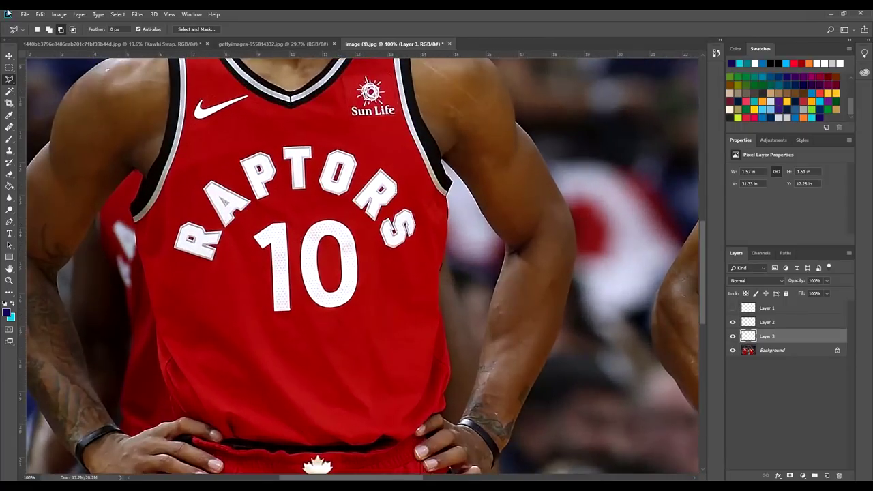
drag(298, 181, 339, 196)
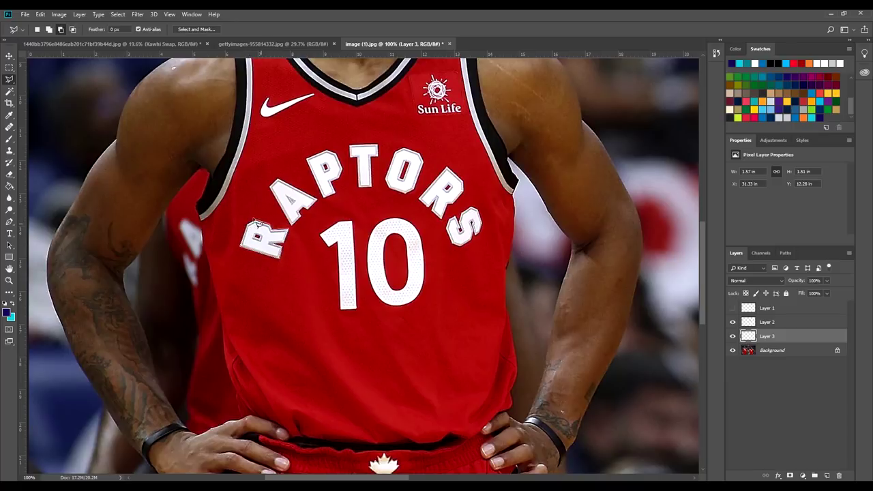
Select the white RAPTORS letters on the number 10 jersey in the Background layer with the Magic Wand
click(9, 91)
click(772, 350)
scroll(271, 160, up, 2)
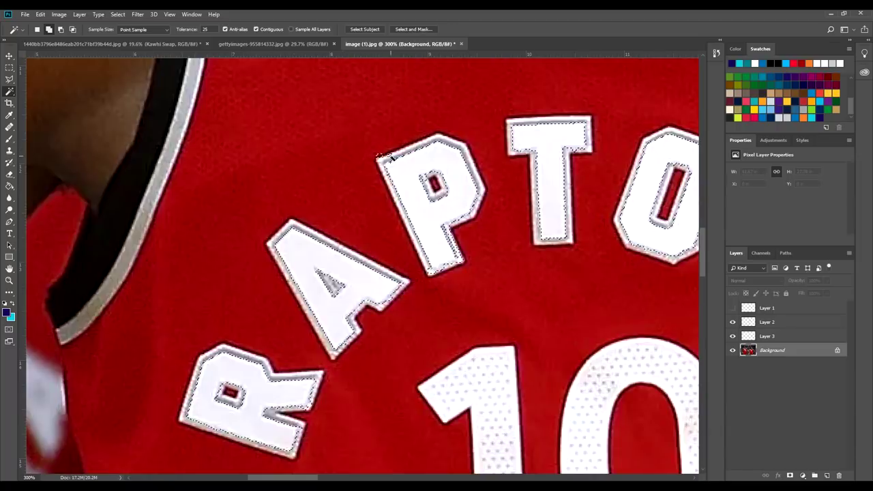
Add the grey outlines of the first five letters, R through O, to the selection with the Polygonal Lasso
key(l)
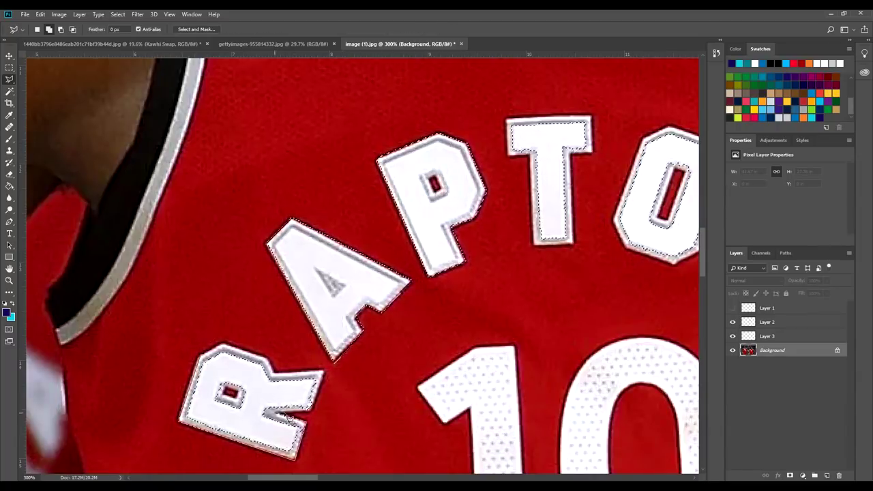
drag(474, 184, 269, 292)
click(305, 261)
click(424, 353)
drag(570, 301, 335, 197)
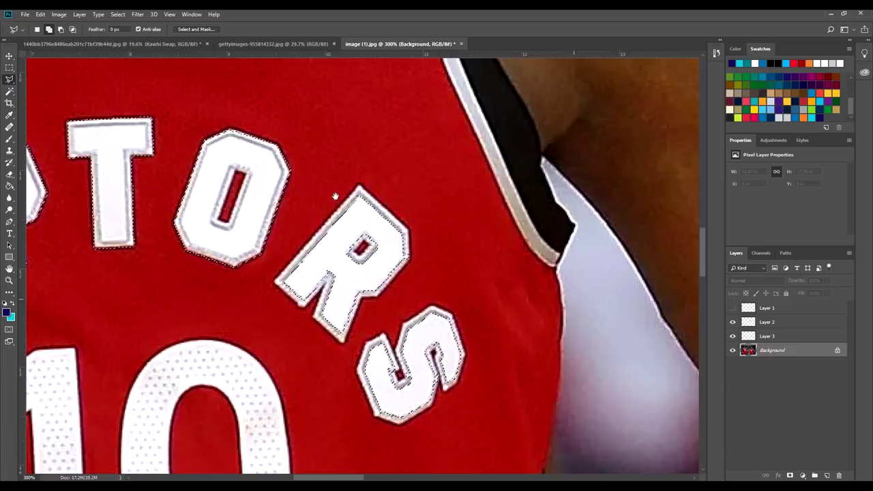
Add the grey outlines of the last two letters, R and S, to the lettering selection
click(377, 296)
click(409, 259)
click(431, 305)
click(403, 323)
click(386, 335)
click(375, 417)
click(399, 425)
click(444, 391)
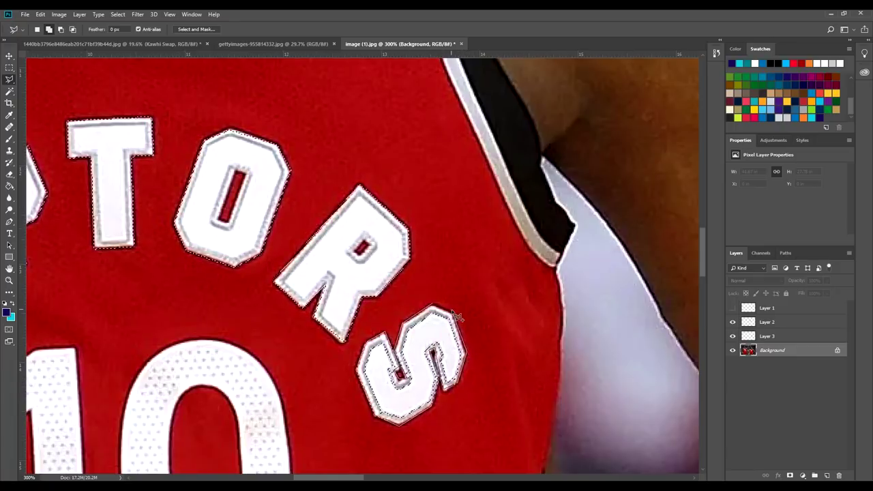
mouse_move(436, 309)
mouse_down()
mouse_move(480, 295)
mouse_move(481, 320)
mouse_up()
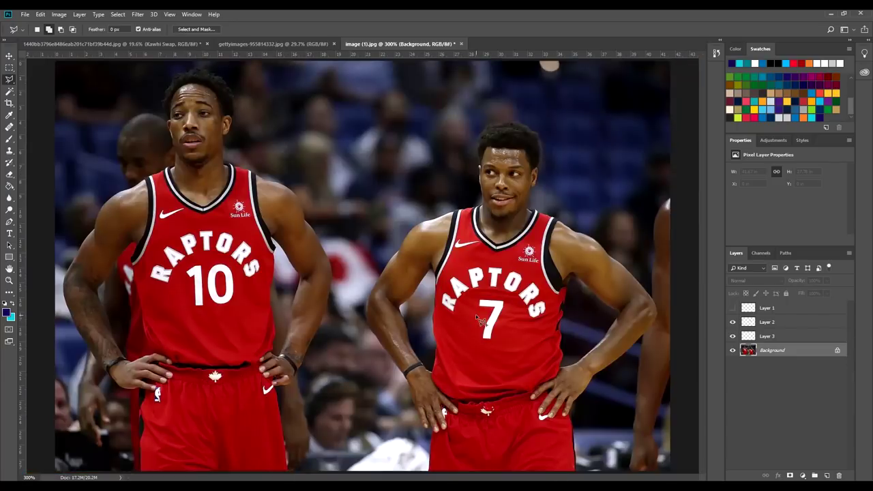
Refine the lettering selection with a contrast of about 62% and copy it to a new layer
click(196, 30)
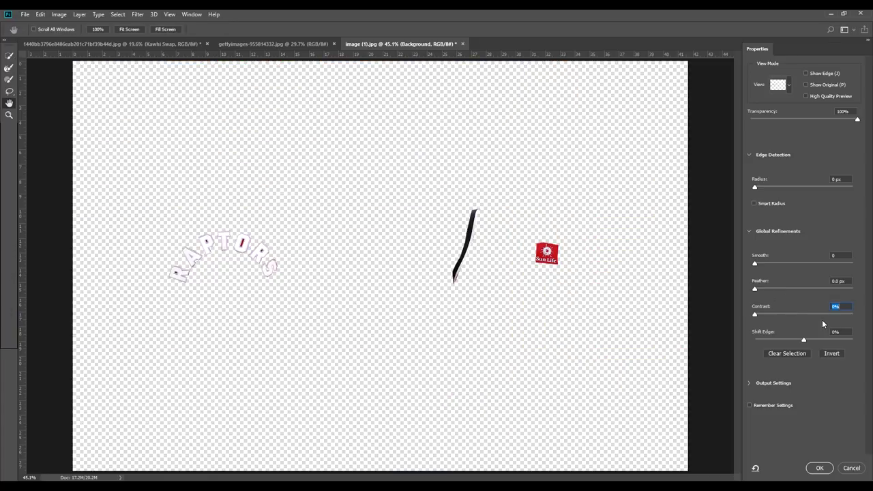
click(816, 314)
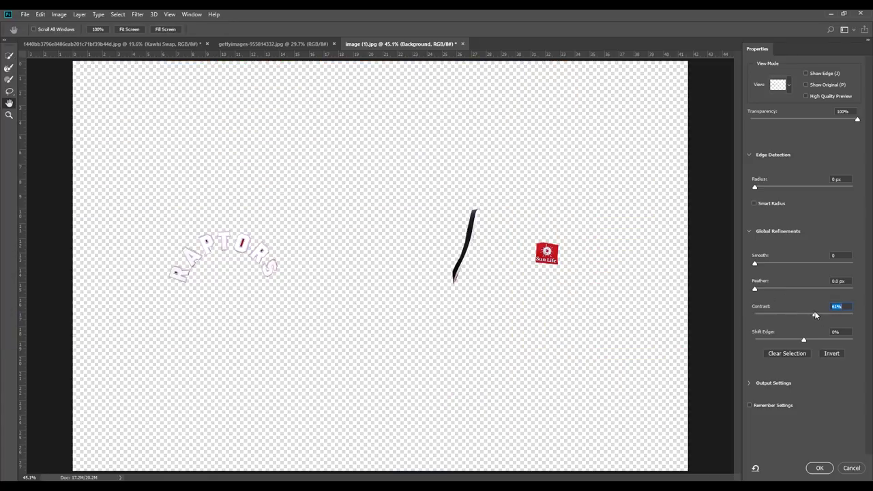
click(818, 468)
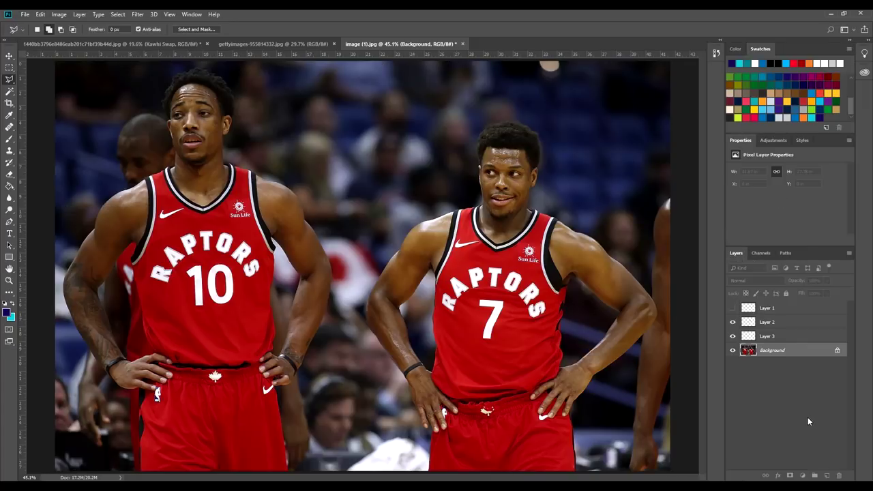
key(ctrl+j)
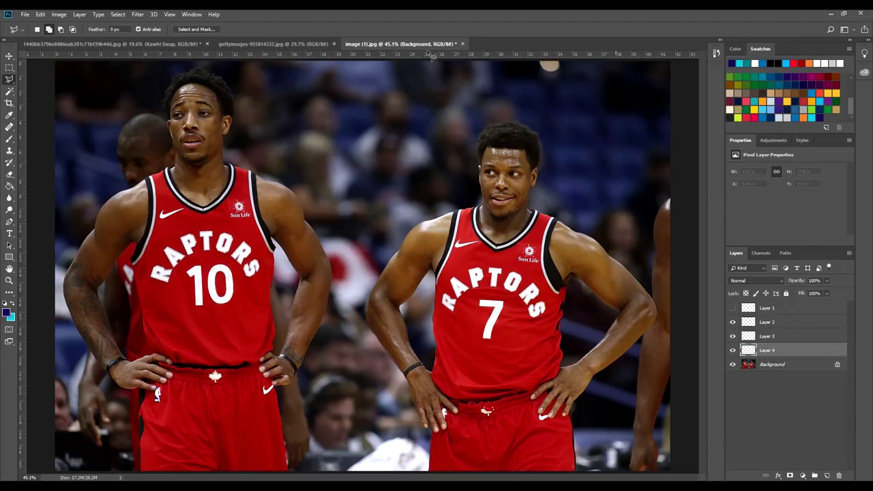
Float the image (1).jpg window and copy its RAPTORS lettering layer onto the red jersey in the player's document
drag(426, 45, 283, 439)
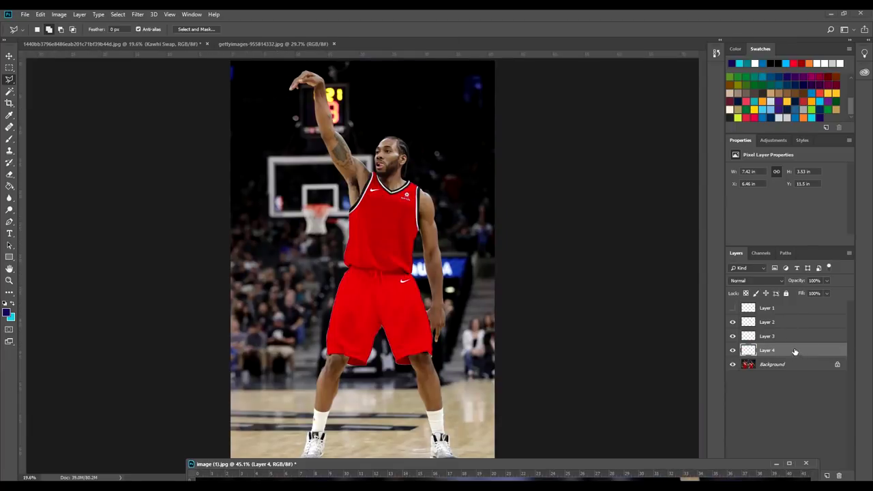
drag(795, 352, 382, 233)
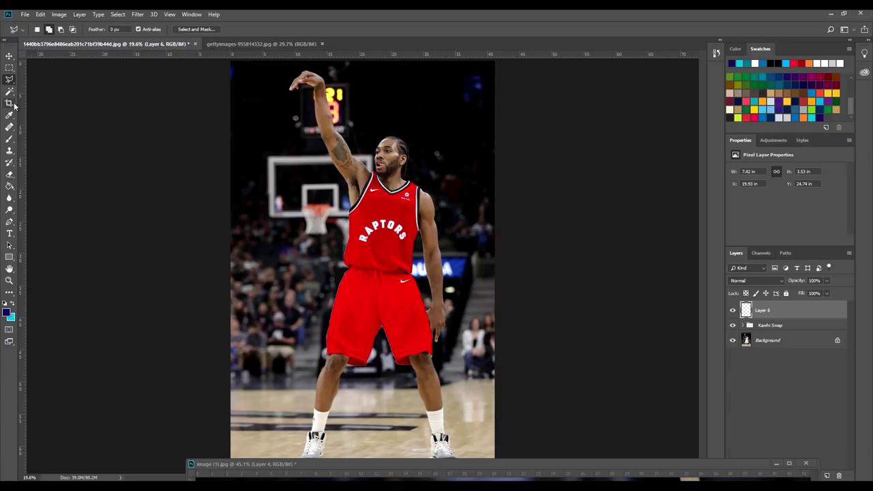
click(8, 55)
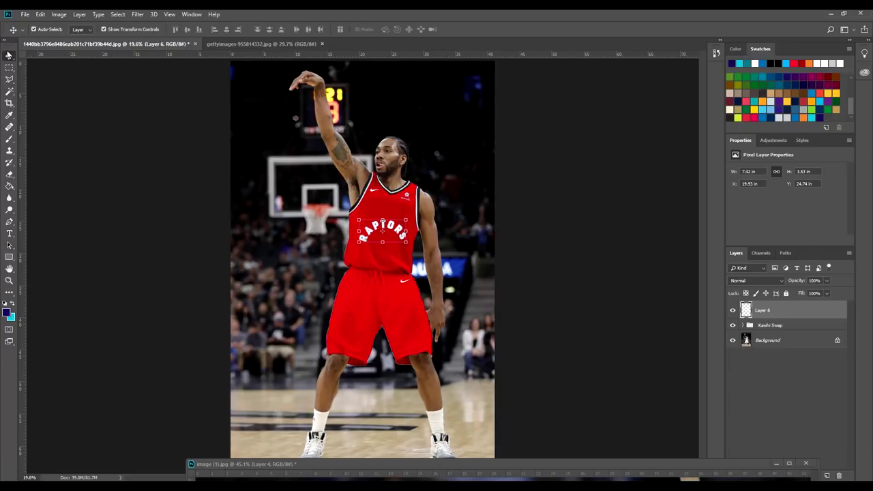
Rotate the RAPTORS lettering clockwise and move it up onto the chest below the logos, spanning about 7.33 by 4.03 in
key(ctrl+plus)
key(ctrl+plus)
key(ctrl+plus)
drag(580, 201, 584, 213)
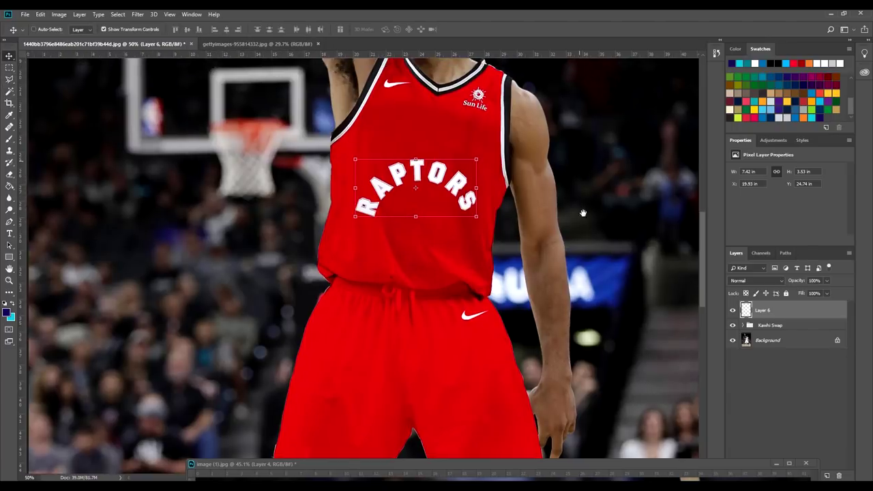
scroll(583, 212, up, 3)
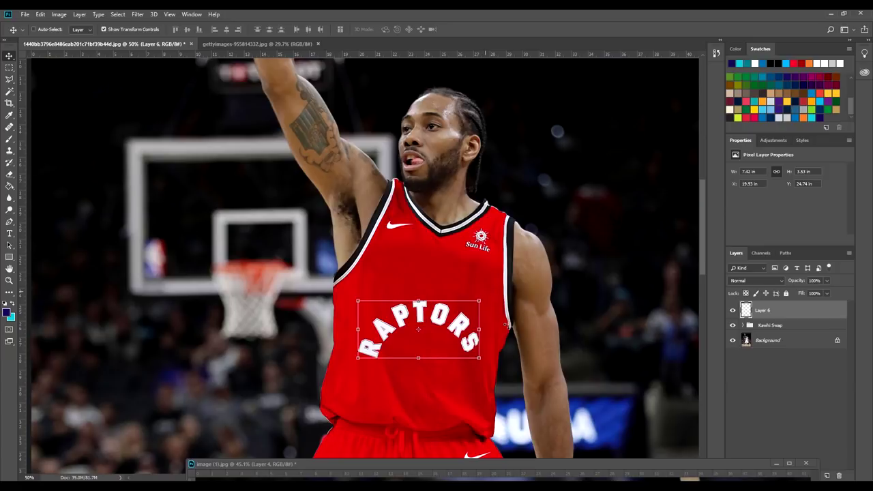
drag(506, 326, 472, 286)
key(Return)
drag(492, 286, 484, 297)
key(Return)
Warp the RAPTORS lettering slightly to about 7.42 by 4.07 in and nudge it lower on the chest
key(ctrl+t)
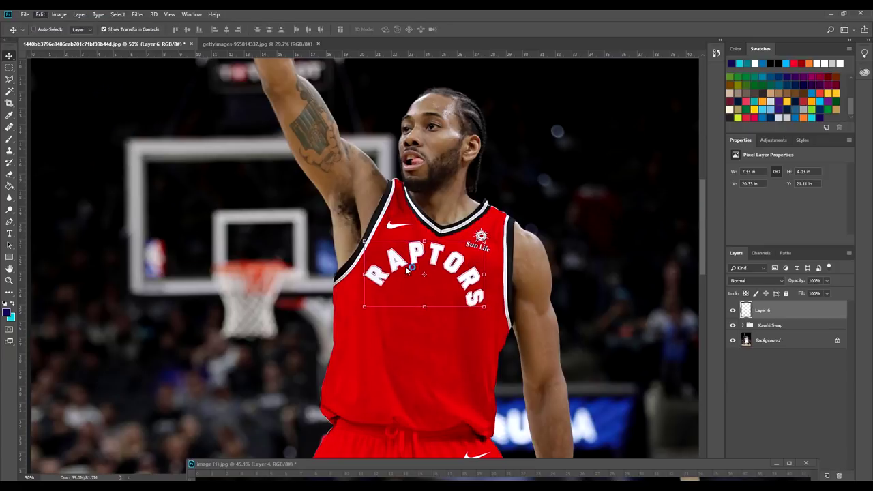
right_click(425, 266)
click(447, 334)
drag(447, 257, 459, 271)
click(411, 29)
drag(399, 261, 400, 267)
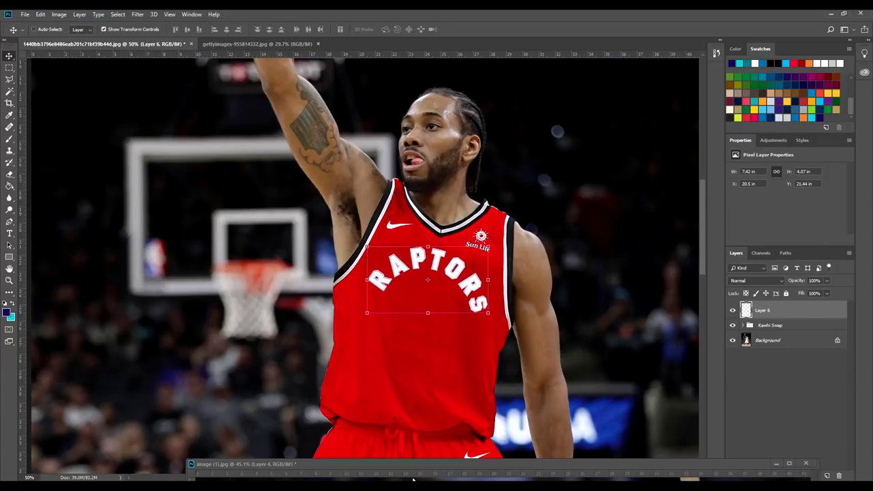
Bring the floating reference image into view, enlarge the RAPTORS lettering to about 8.14 by 4.51 in and reposition it
drag(413, 467, 231, 404)
drag(488, 247, 493, 251)
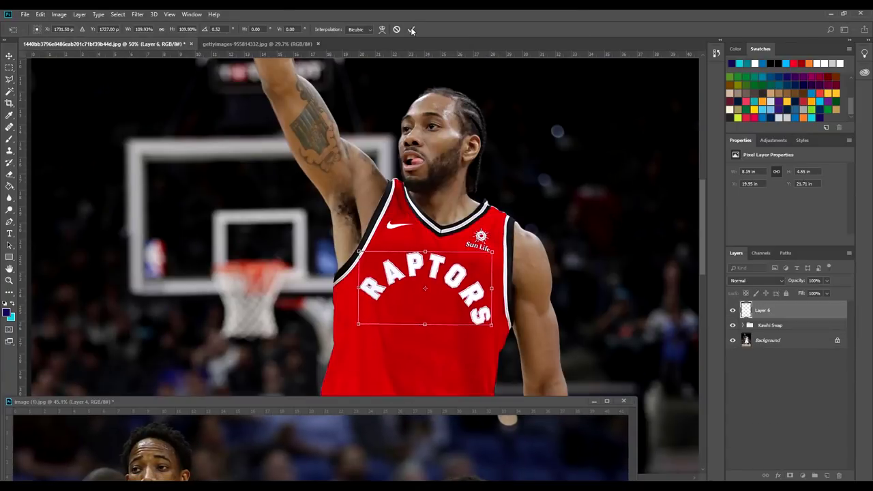
click(411, 30)
drag(451, 289, 449, 292)
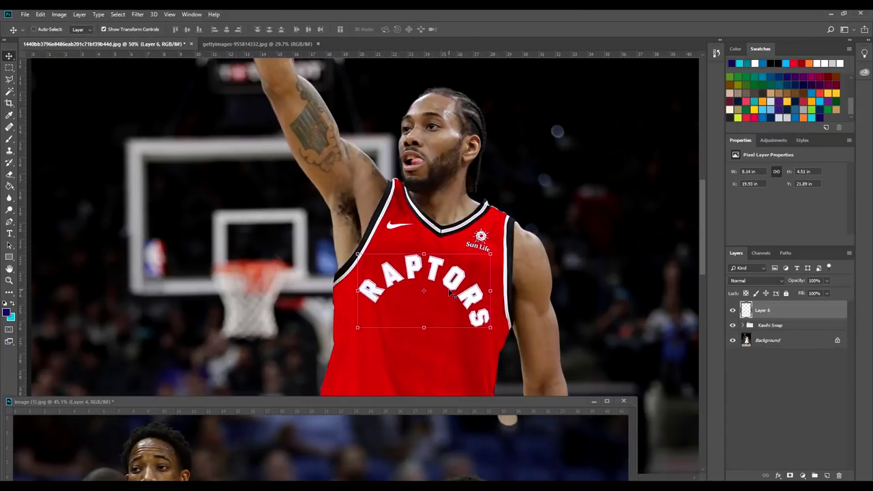
key(ctrl+0)
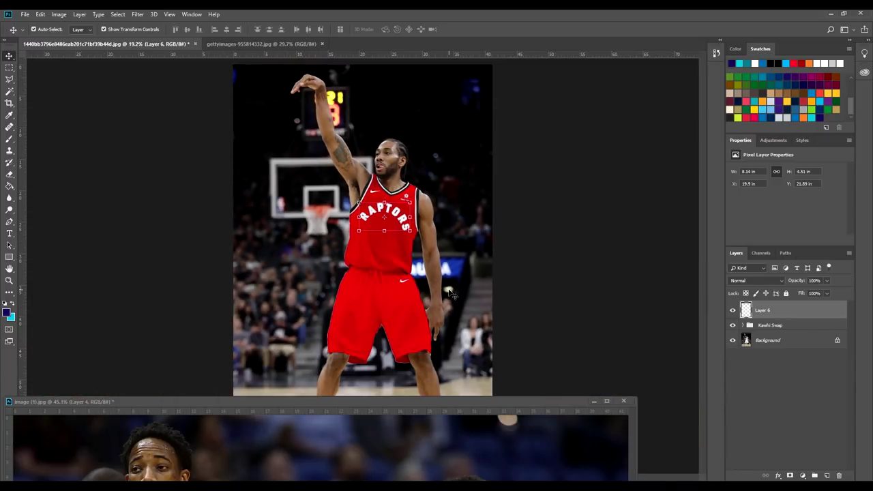
Deselect the RAPTORS lettering by selecting the Background layer, and dock the floating image (1).jpg window back with the other documents
click(771, 324)
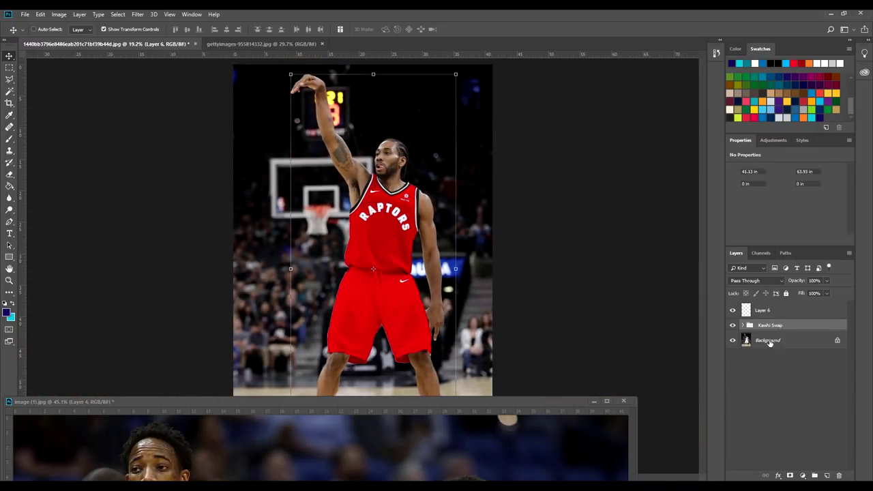
click(778, 340)
drag(463, 404, 526, 42)
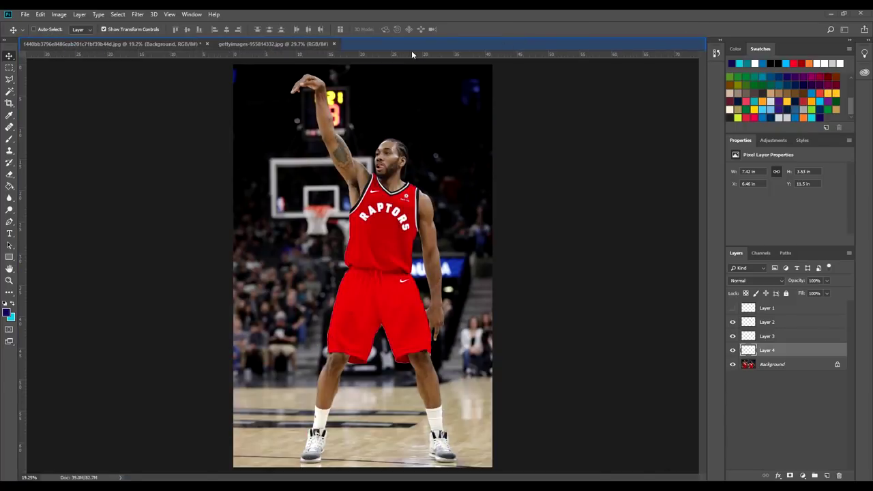
Compare the Raptors uniforms in the gettyimages reference photo with the red jersey in the player's document
click(278, 45)
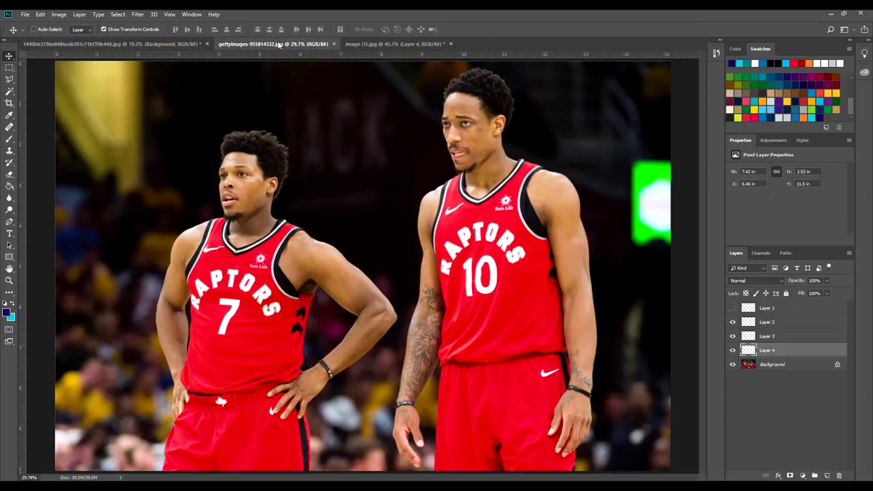
click(183, 44)
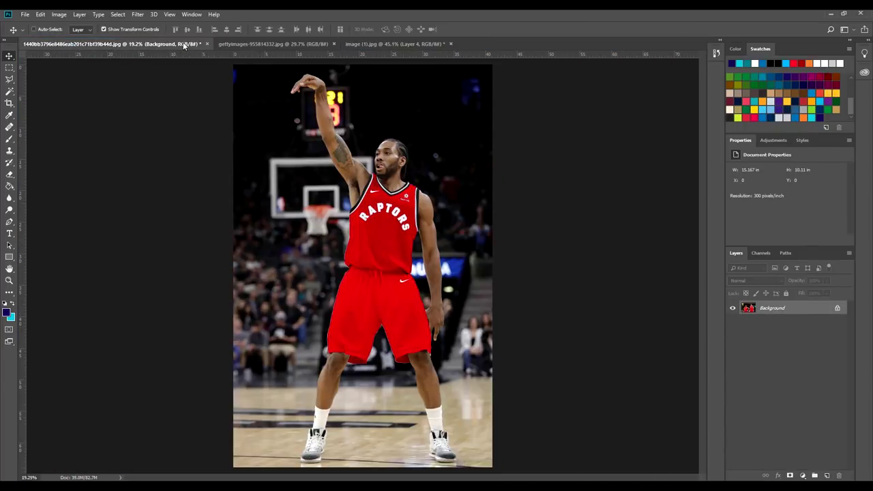
click(294, 43)
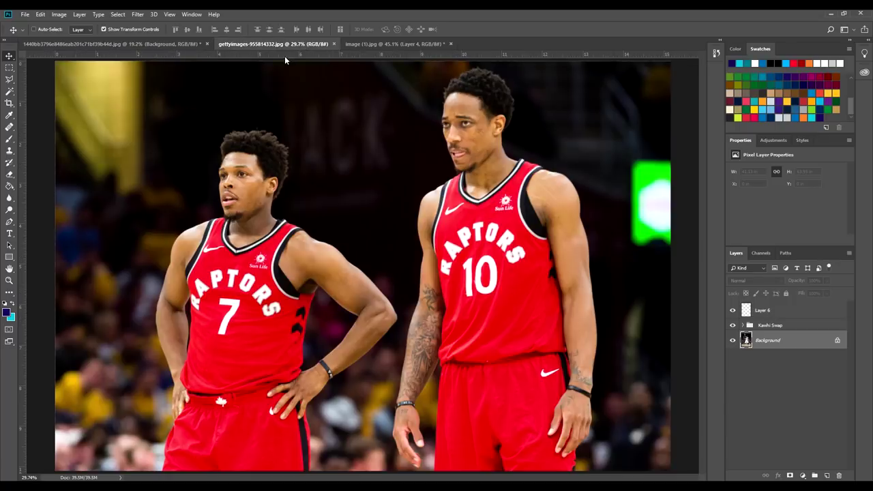
click(124, 44)
click(763, 343)
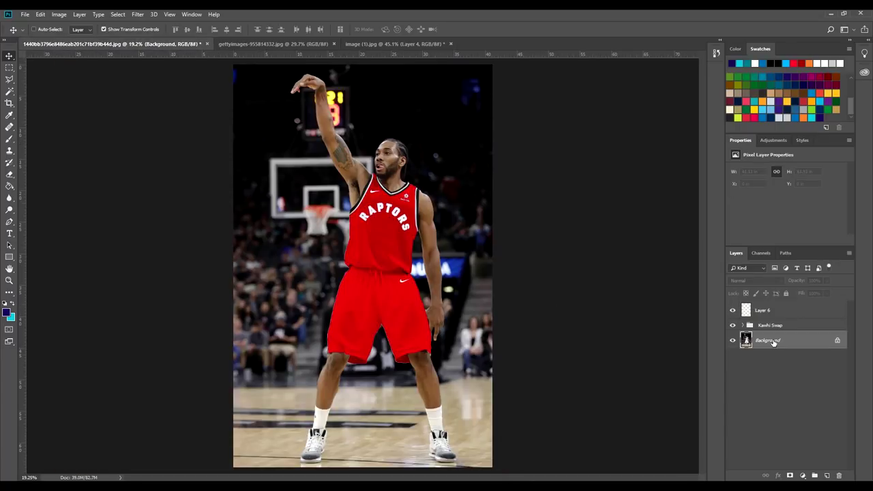
key(ctrl+plus)
key(ctrl+plus)
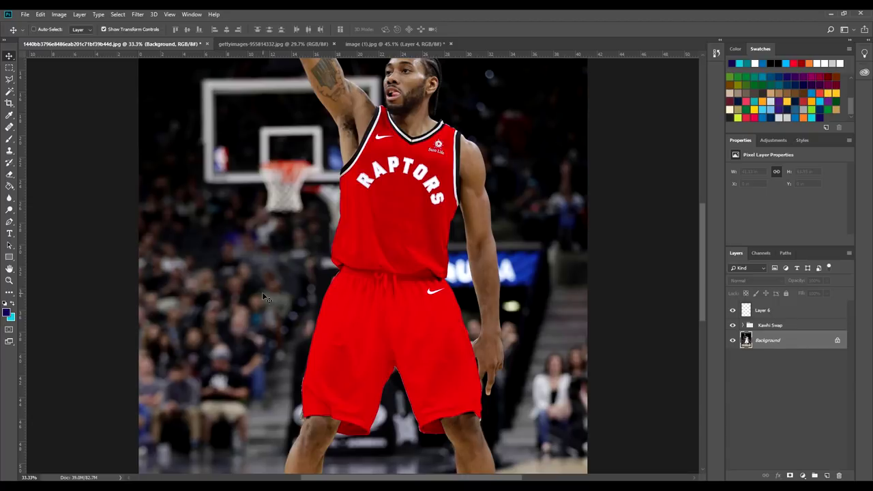
drag(432, 187, 425, 277)
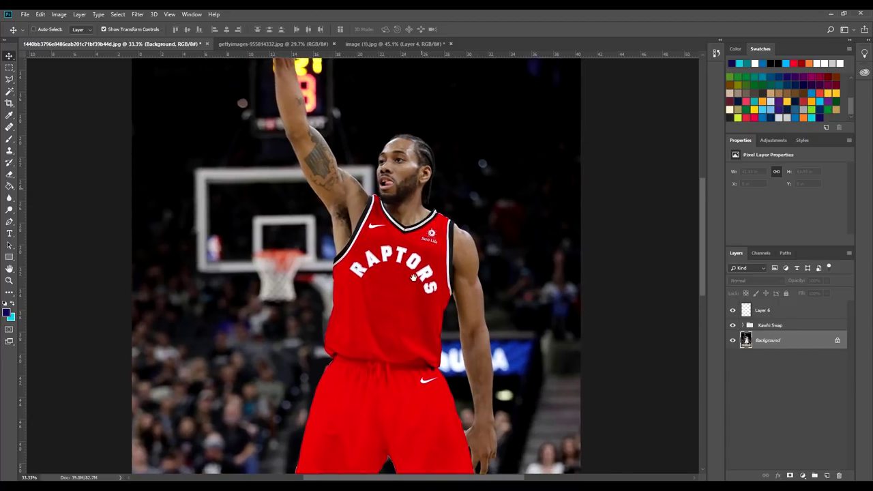
In the gettyimages photo, outline the black chevrons on the side of the number 7 jersey and copy them to a new layer
click(297, 44)
key(ctrl+plus)
key(ctrl+plus)
key(ctrl+plus)
key(l)
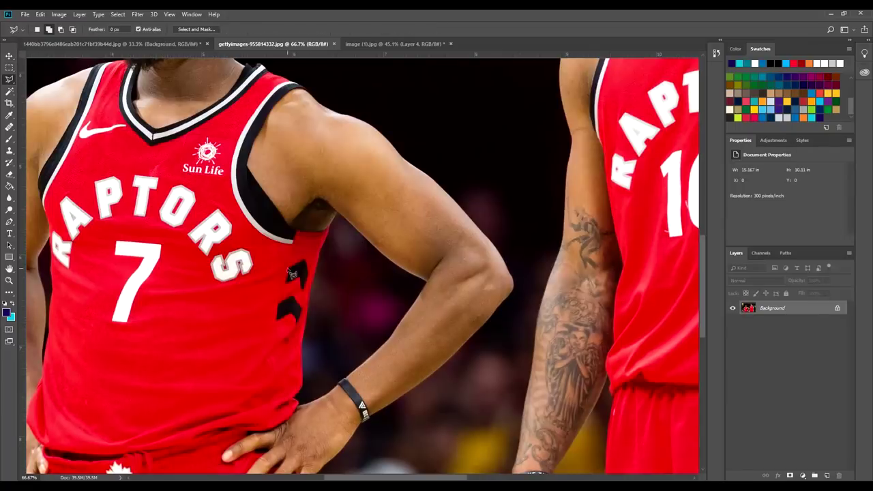
key(ctrl+j)
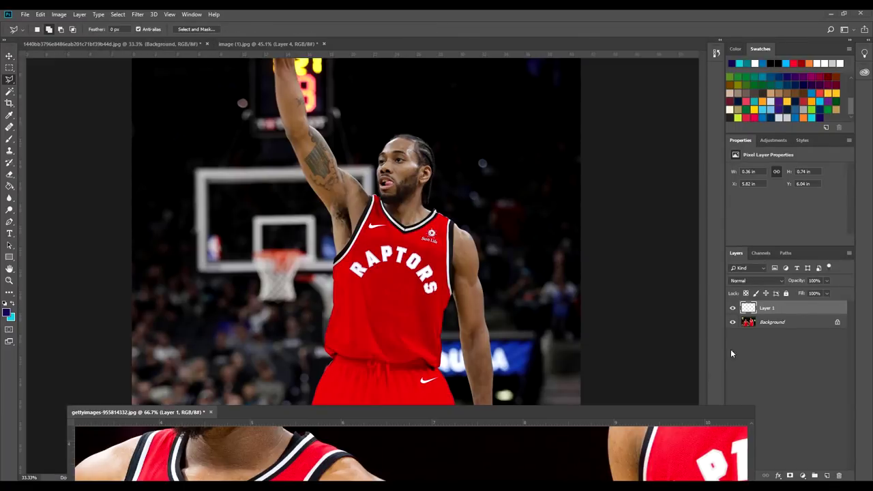
Copy the chevron layer into the player's document, stack it directly above the Kawhi Swap group, and hide that group
drag(775, 307, 432, 47)
click(176, 43)
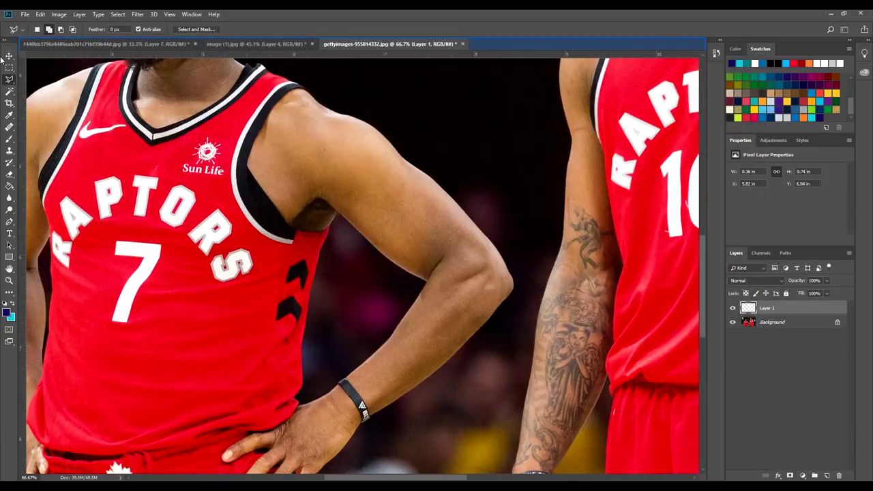
click(9, 56)
drag(791, 341, 771, 321)
click(733, 344)
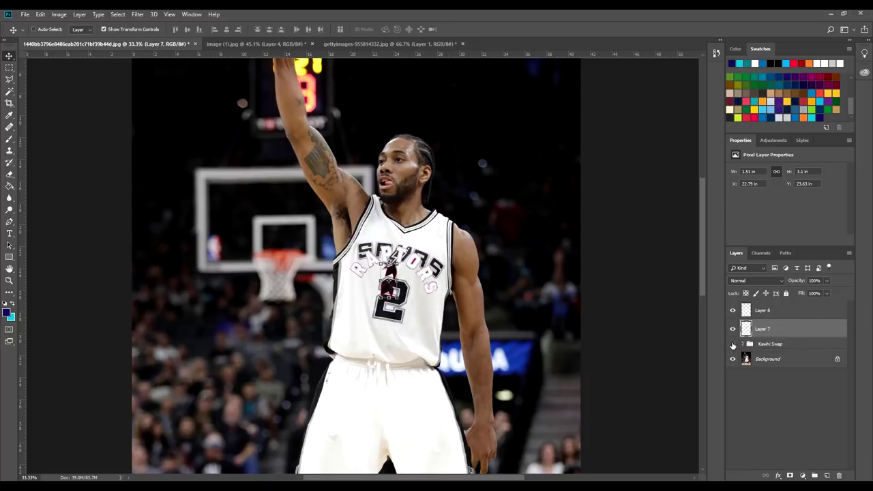
Place the chevrons on the jersey's side edge below the raised arm and warp them to about 0.89 by 3.51 in
key(ctrl+plus)
key(ctrl+plus)
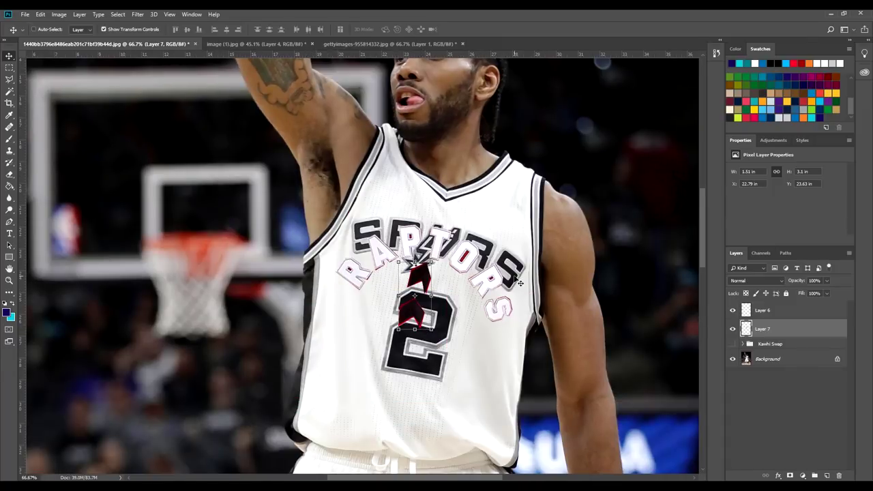
drag(519, 281, 395, 327)
key(ctrl+plus)
key(ctrl+plus)
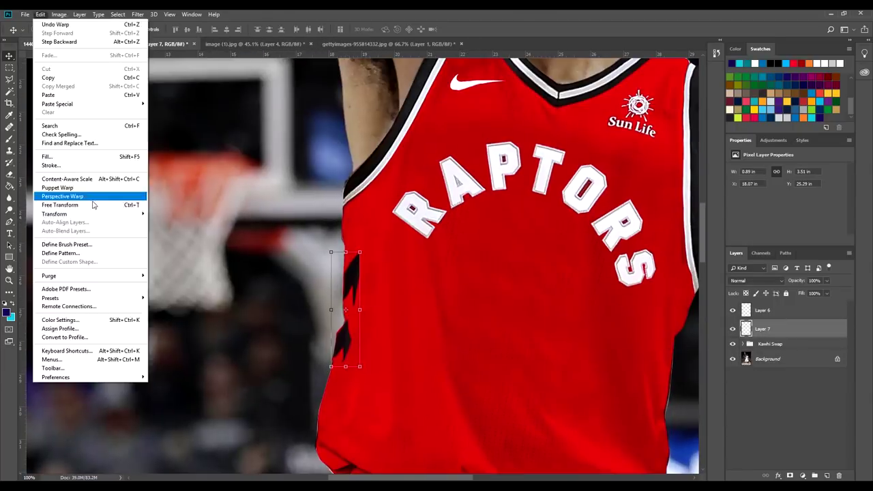
Reshape the side chevrons to about 0.92 by 3.51 in and nudge them slightly up along the jersey edge
click(94, 199)
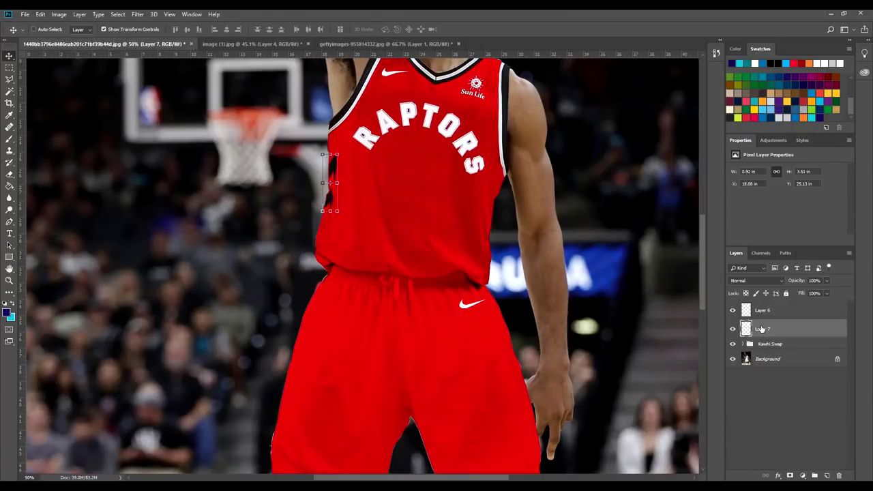
key(ctrl+t)
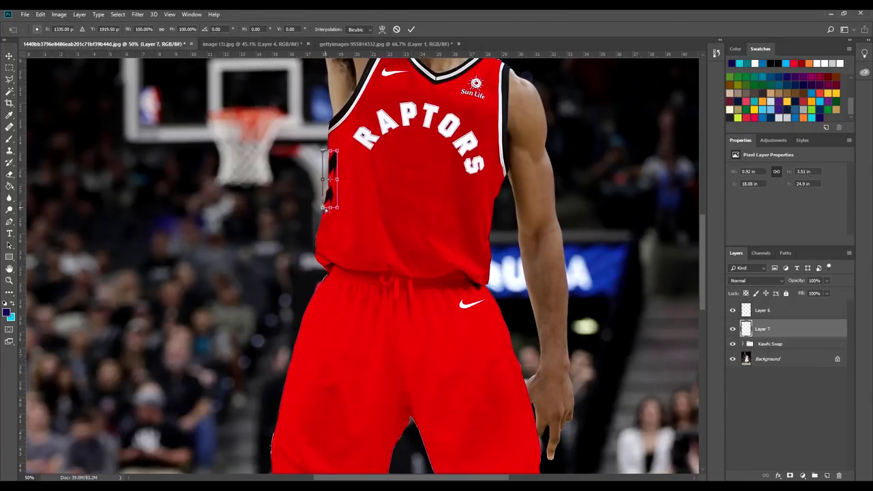
drag(326, 209, 327, 208)
key(Return)
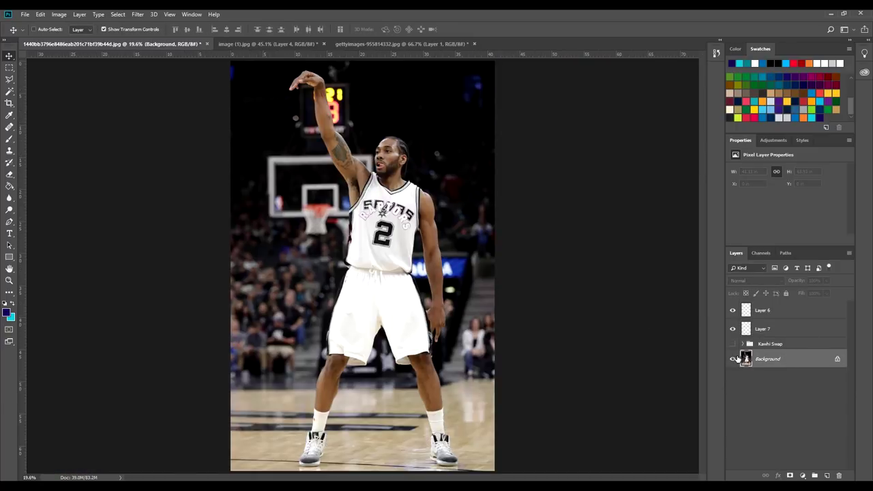
Toggle the Background layer's visibility to check the recolored player, leaving the Background hidden
click(733, 359)
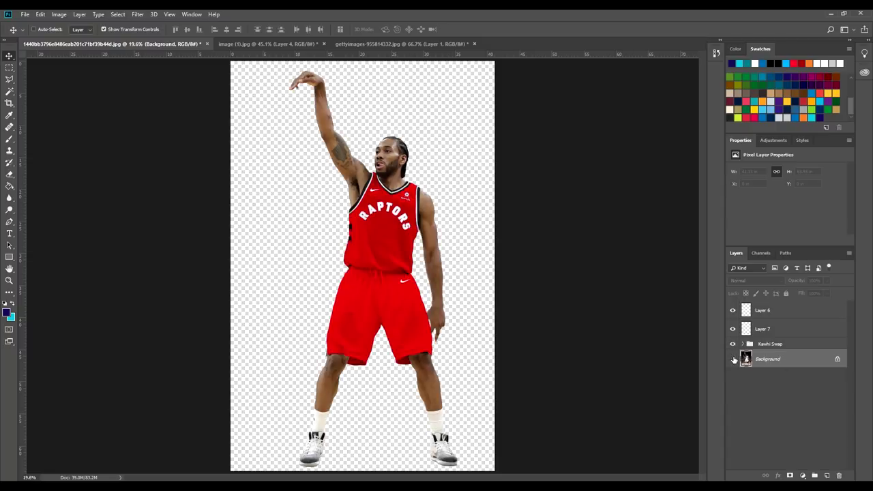
click(734, 359)
click(733, 359)
click(734, 359)
click(733, 359)
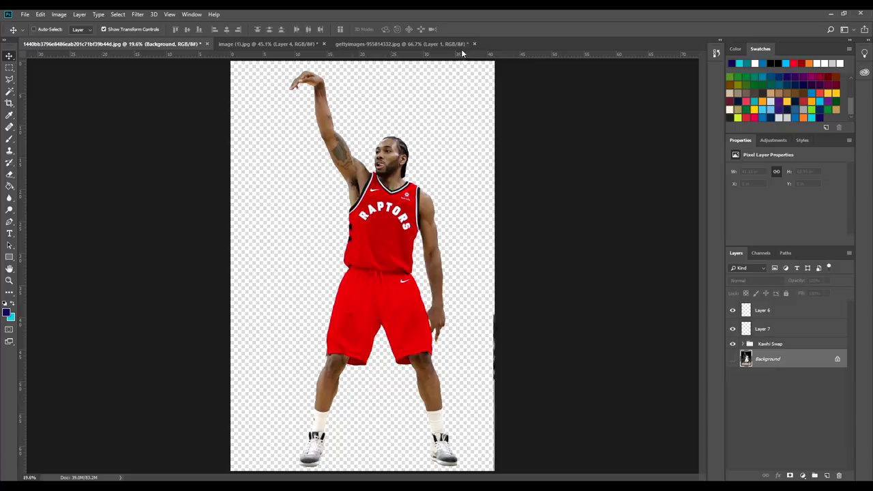
Cut out the white maple leaf from the shorts' waistband in image (1).jpg and copy it into the player's document
click(402, 44)
key(ctrl+0)
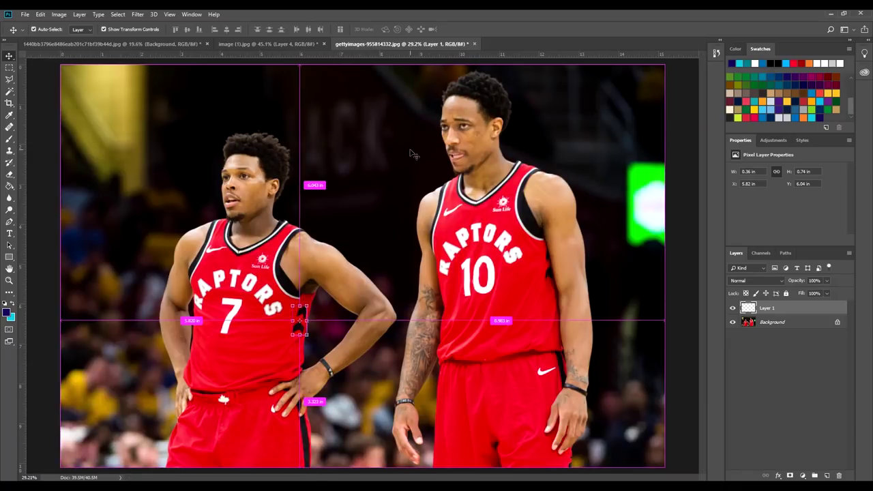
key(ctrl+minus)
key(ctrl+minus)
key(ctrl+minus)
click(268, 44)
scroll(174, 419, up, 4)
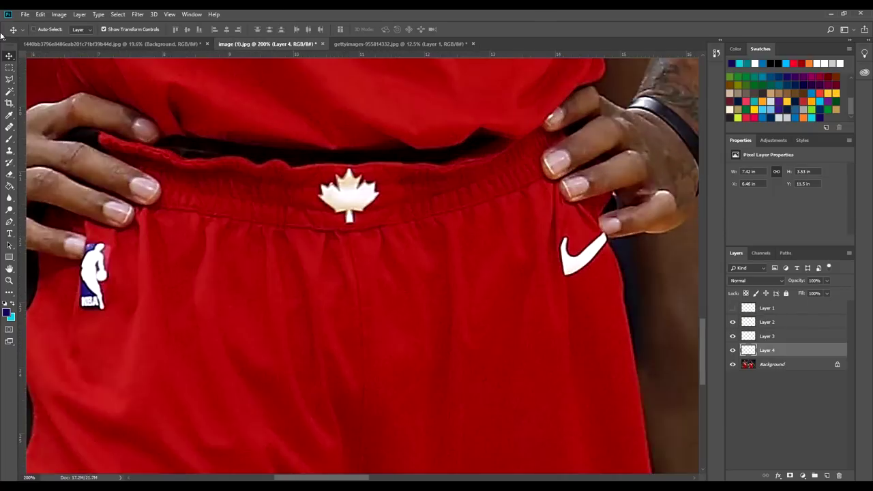
key(w)
key(alt+bracketleft)
click(347, 197)
key(l)
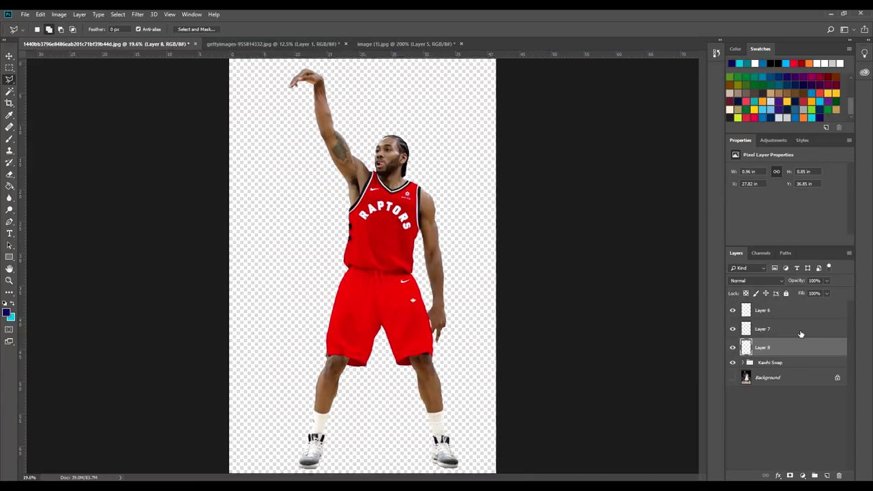
Move the maple leaf from the leg of the shorts to the center, just below the waistband drawstring
key(ctrl+plus)
key(ctrl+plus)
key(ctrl+plus)
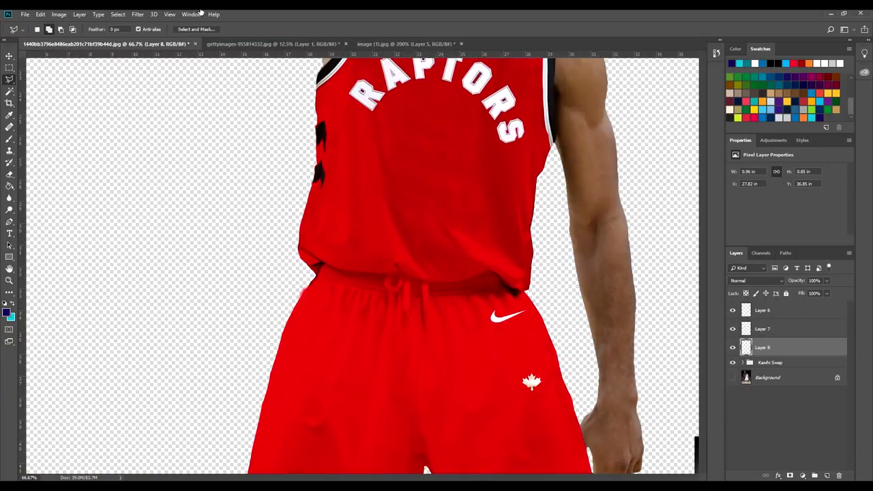
key(v)
drag(673, 268, 544, 191)
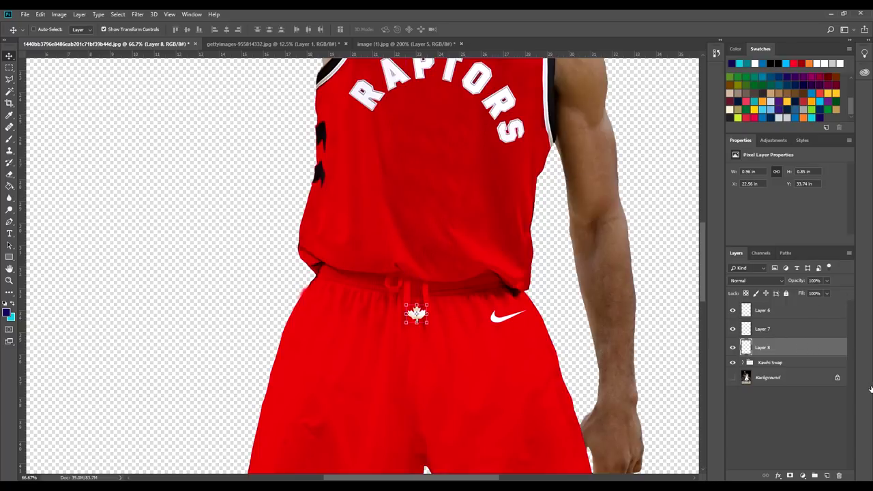
Add a white Color Overlay at 42% opacity to the maple leaf layer
double_click(835, 349)
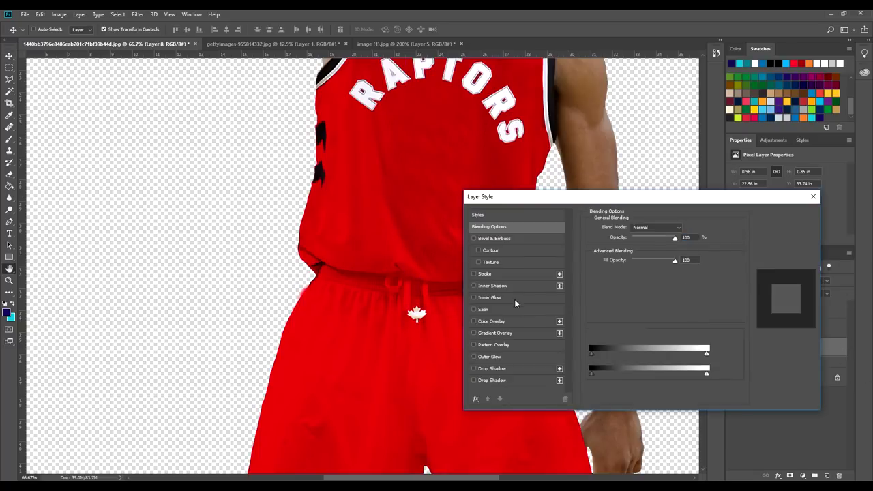
click(502, 321)
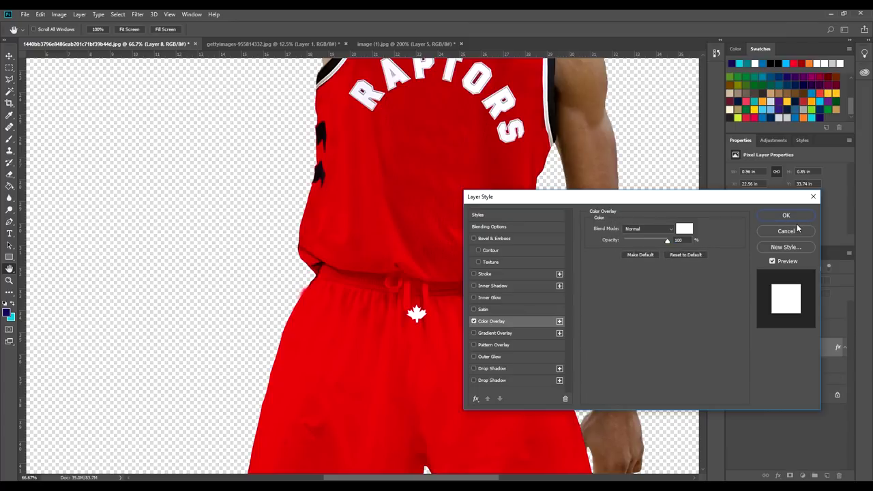
click(638, 241)
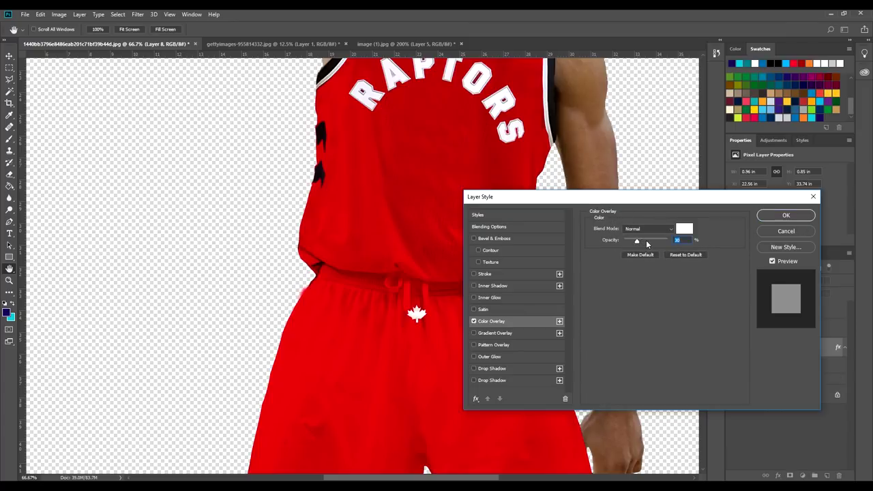
click(646, 241)
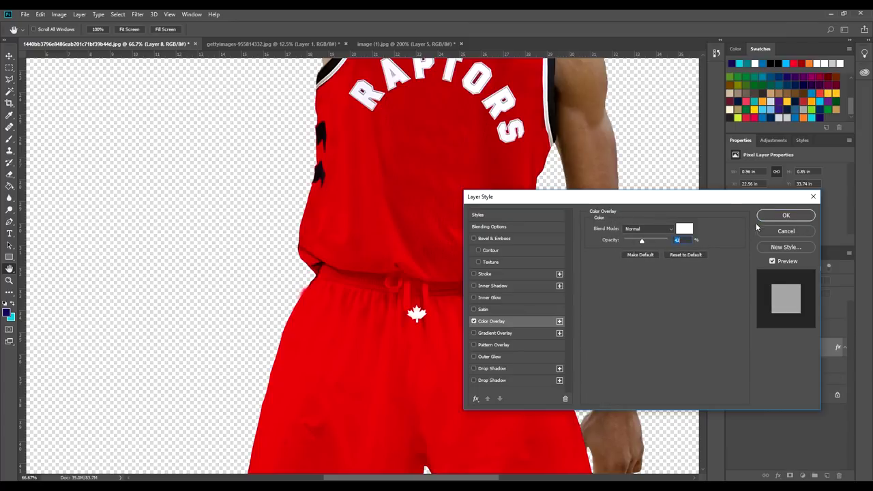
click(782, 216)
Move the maple leaf up onto the waistband over the drawstring and rotate it clockwise by about 3.4 degrees
key(ctrl+plus)
key(ctrl+plus)
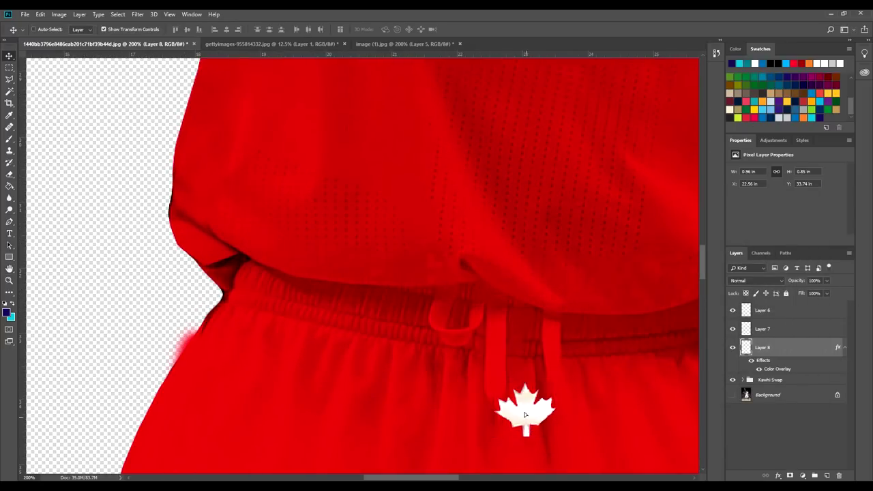
drag(573, 405, 538, 292)
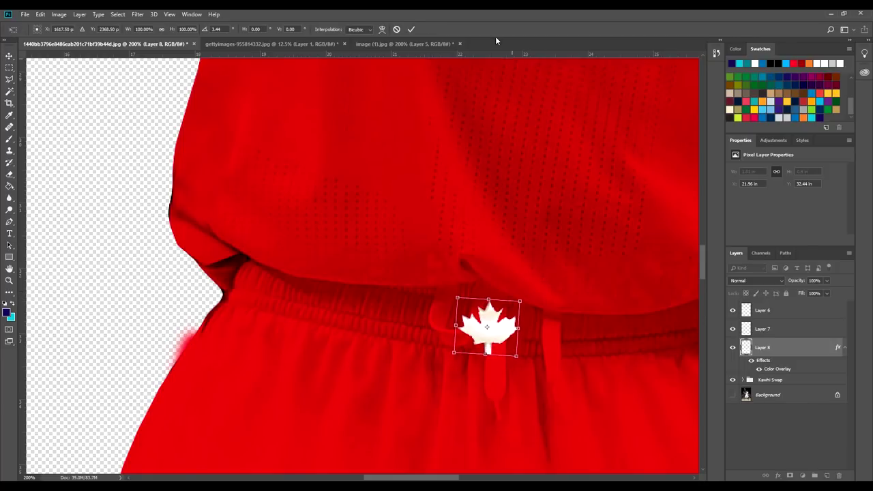
click(410, 31)
Hide the maple leaf layer and make the jersey layer in the Kawhi Swap group active
click(733, 347)
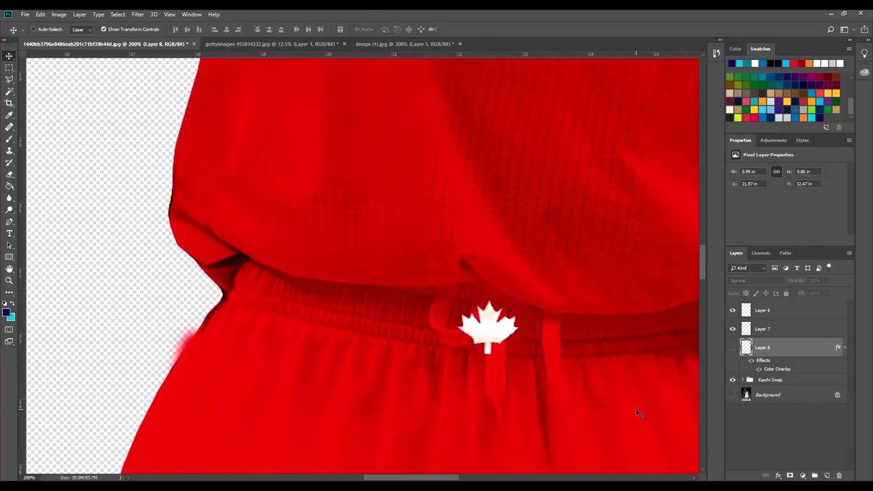
key(ctrl+plus)
key(ctrl+plus)
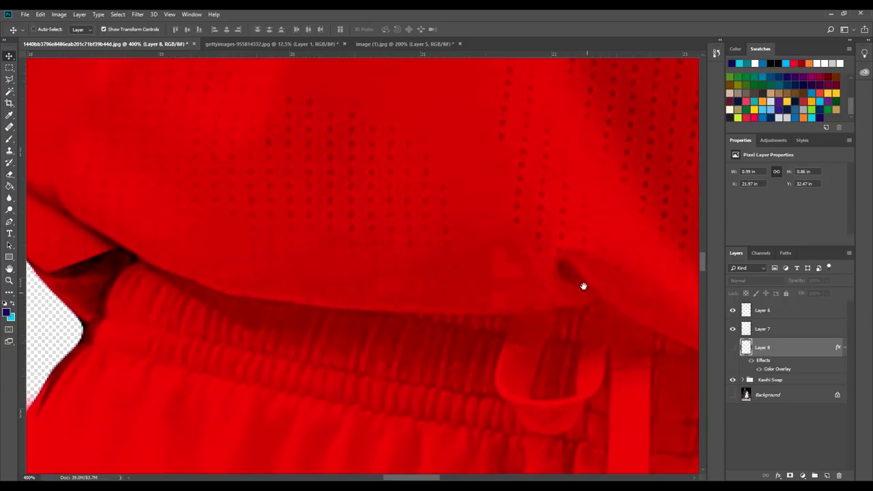
drag(583, 286, 486, 197)
click(743, 380)
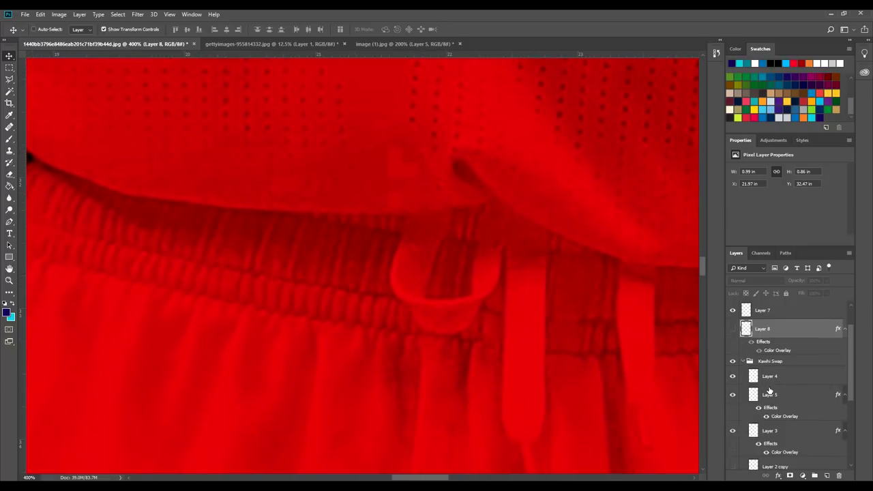
scroll(782, 425, down, 3)
click(777, 445)
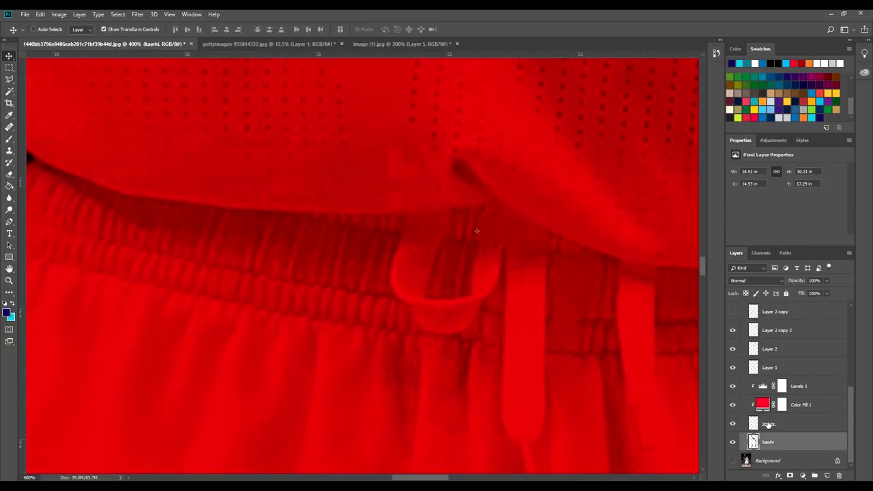
click(768, 424)
Outline the drawstring end hanging below the center of the waistband with the Polygonal Lasso
click(9, 80)
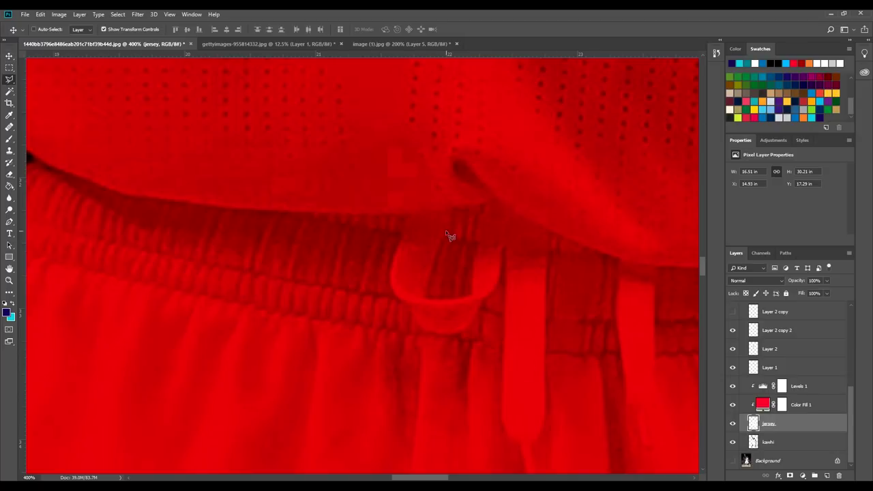
drag(452, 236, 416, 154)
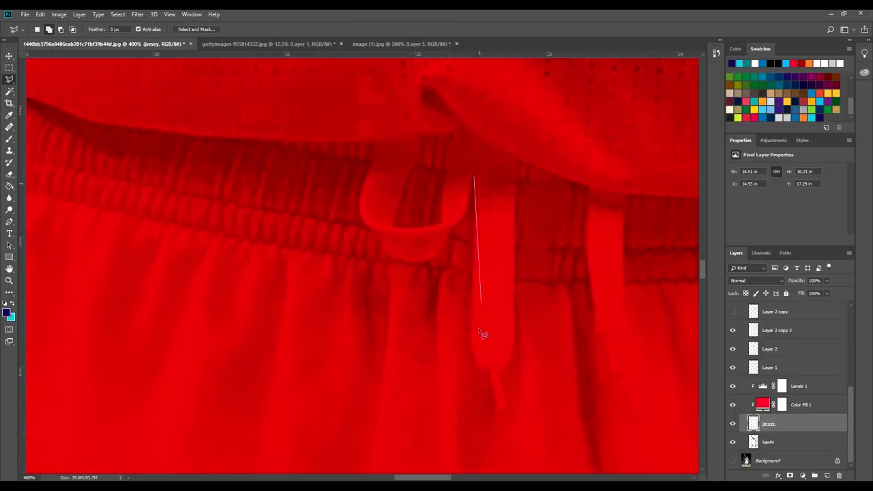
click(517, 327)
click(518, 184)
click(474, 178)
shift+click(445, 177)
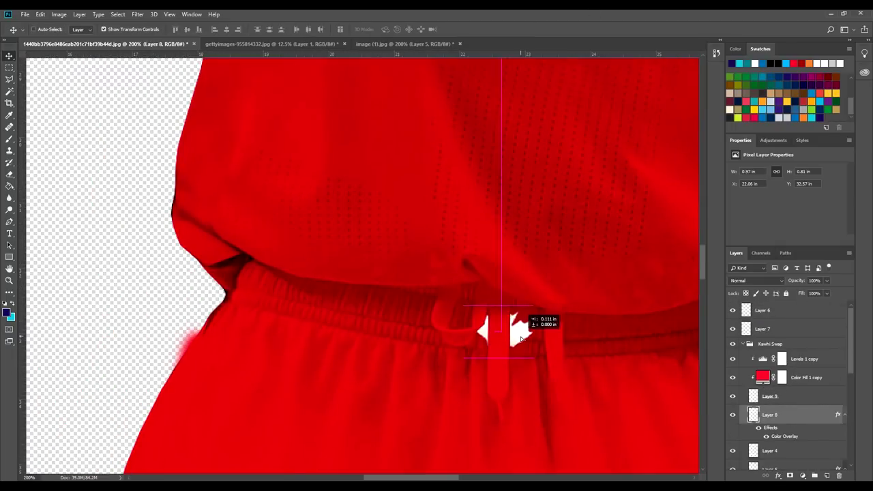
Shift the maple leaf slightly sideways so that it sits centered behind the drawstring
drag(515, 329, 501, 329)
key(ctrl+0)
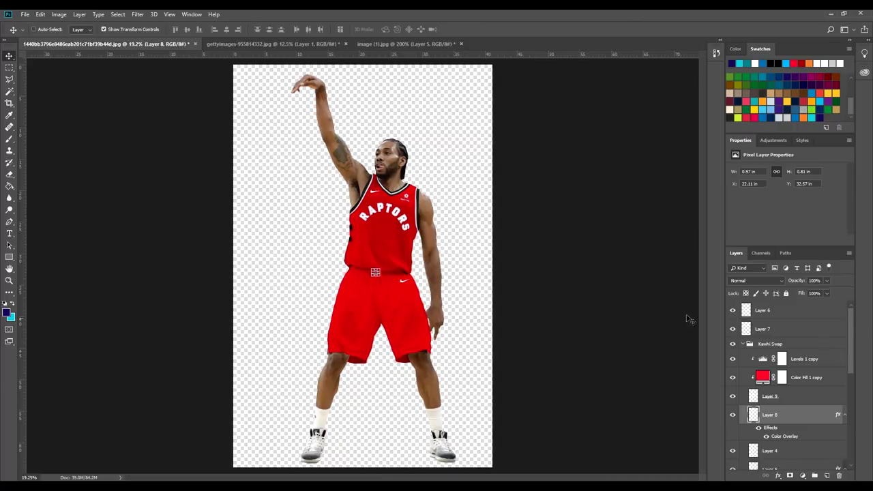
Switch to the browser, search for "raptors roster" and open ESPN's Toronto Raptors roster page
click(400, 47)
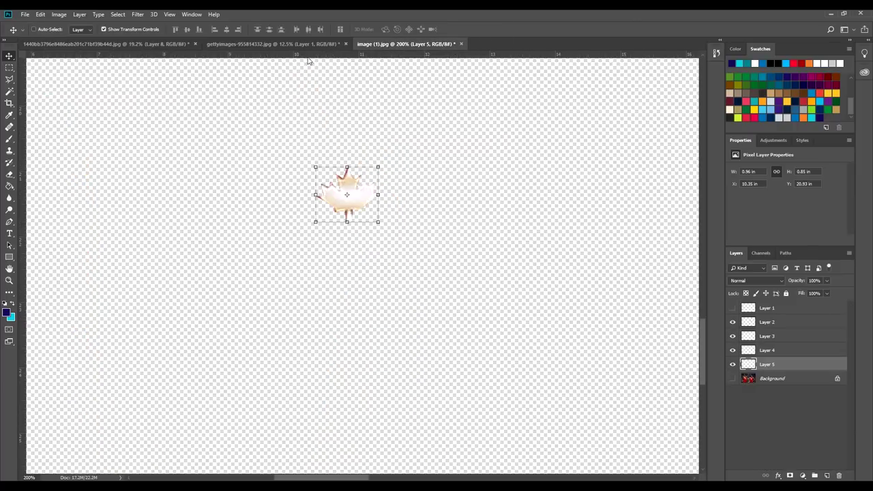
click(297, 45)
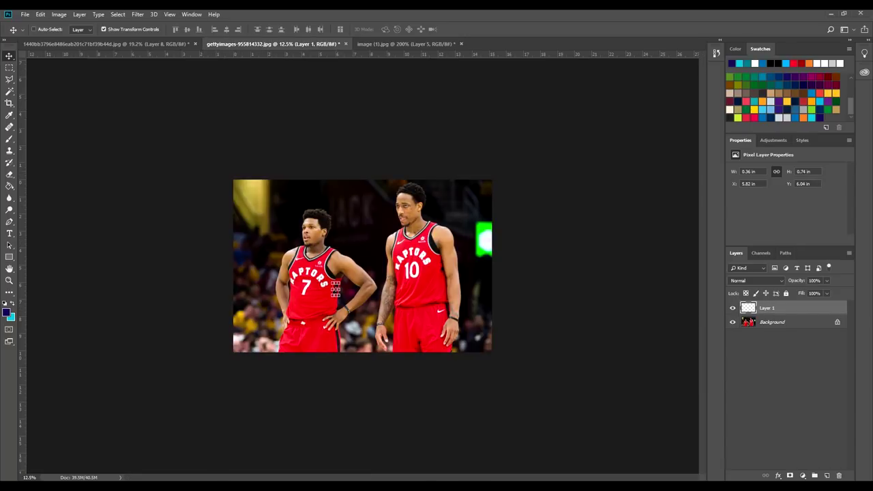
key(alt+Tab)
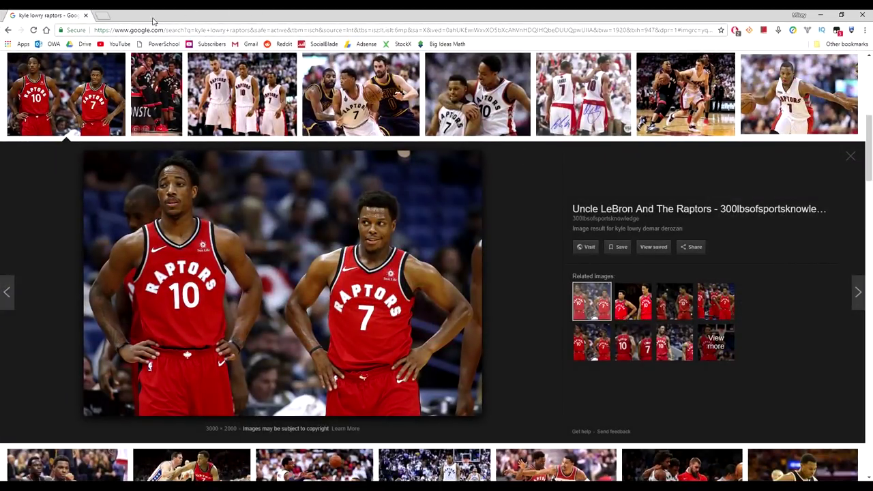
click(97, 15)
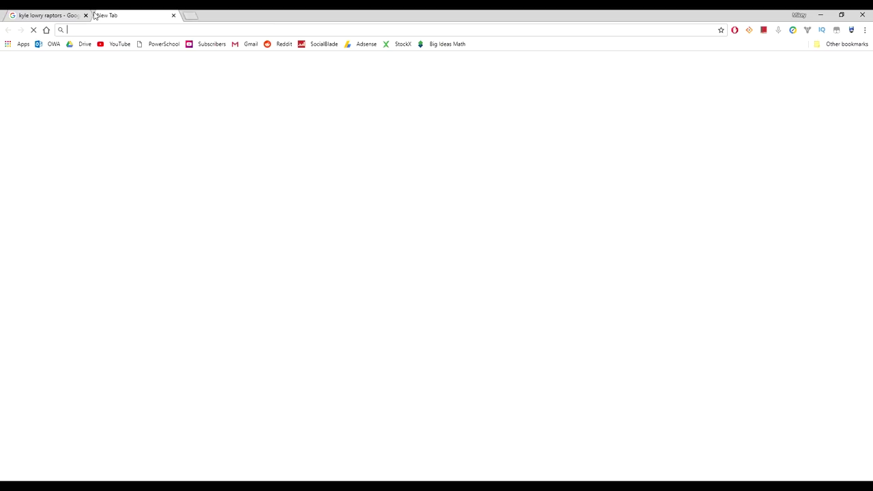
text(raptors roster)
key(Return)
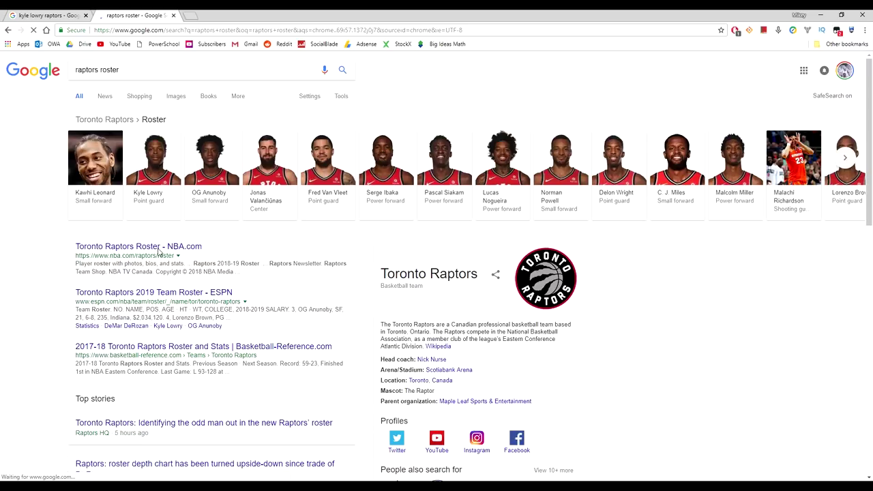
click(171, 292)
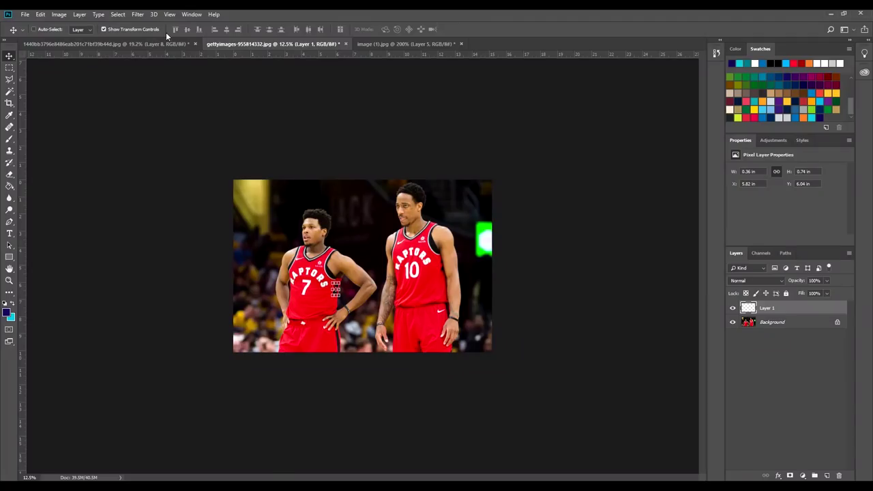
click(136, 43)
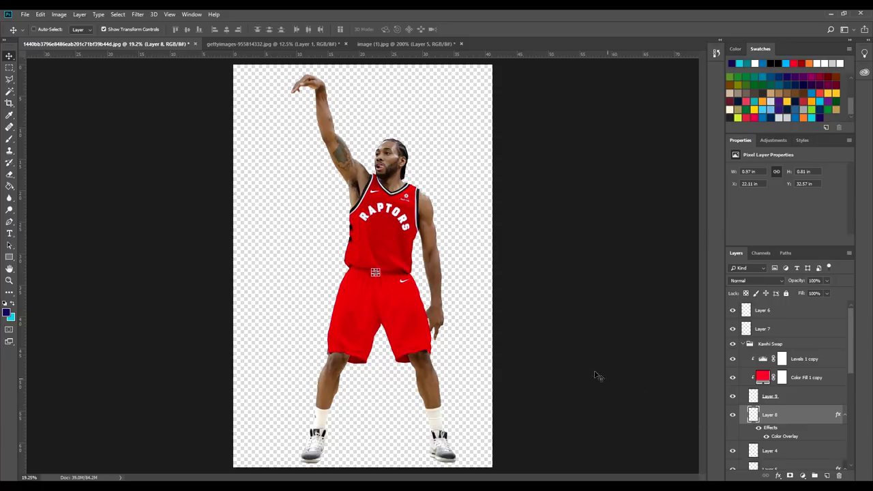
scroll(833, 436, down, 5)
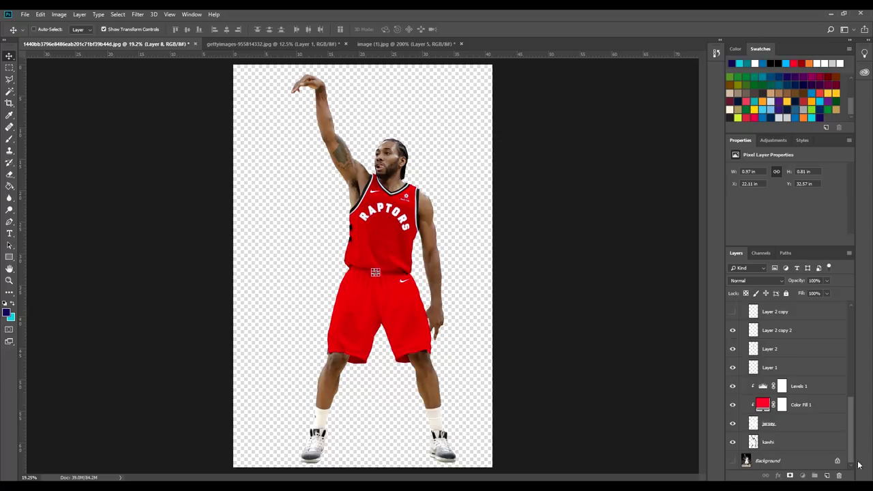
click(805, 457)
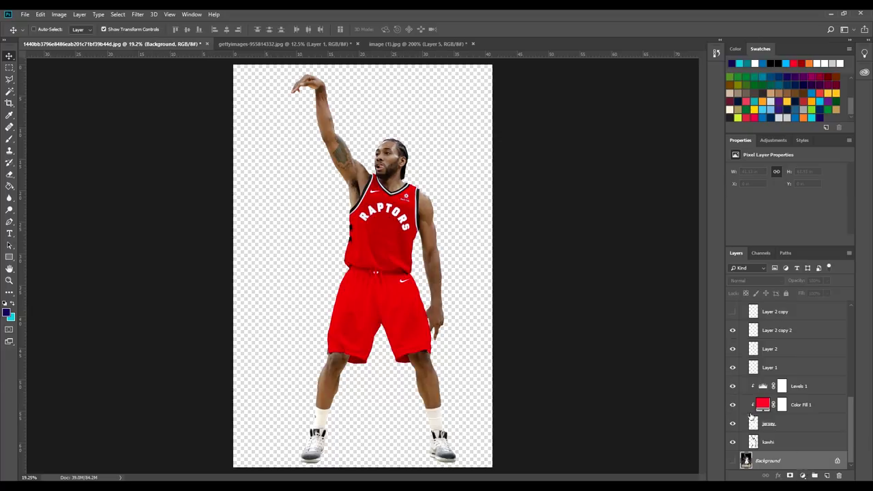
click(286, 45)
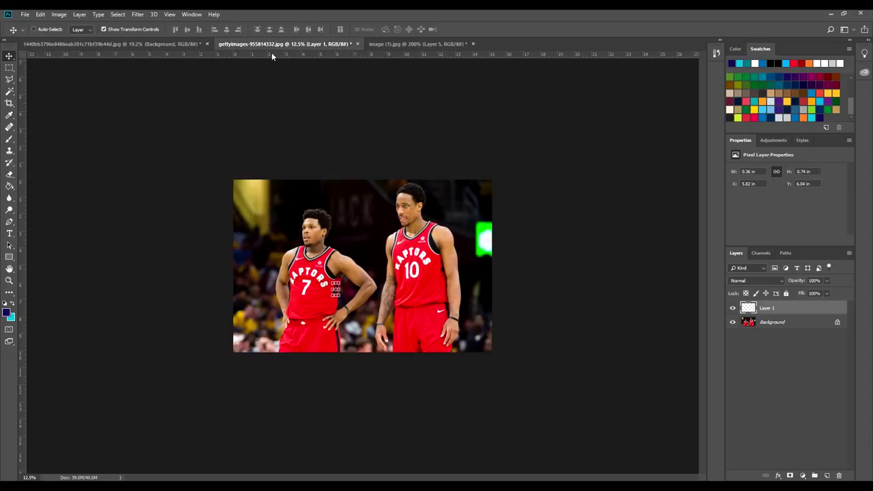
click(137, 47)
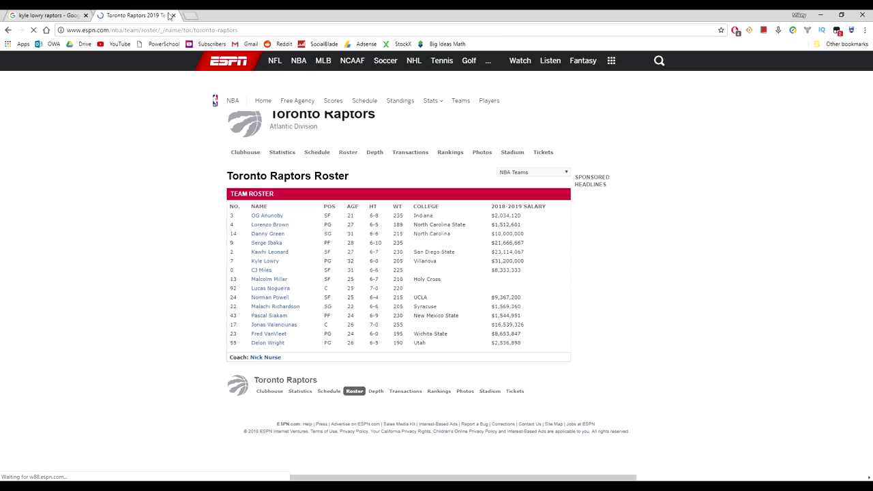
Save the black Raptors 23 jersey image from a "fred vanvleet jersey" image search in the browser and open it in Photoshop
click(193, 15)
text(fr)
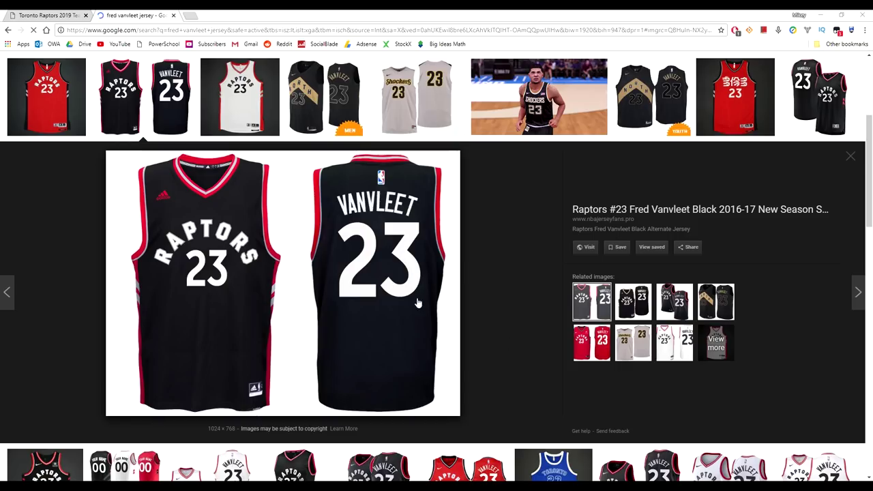
right_click(417, 299)
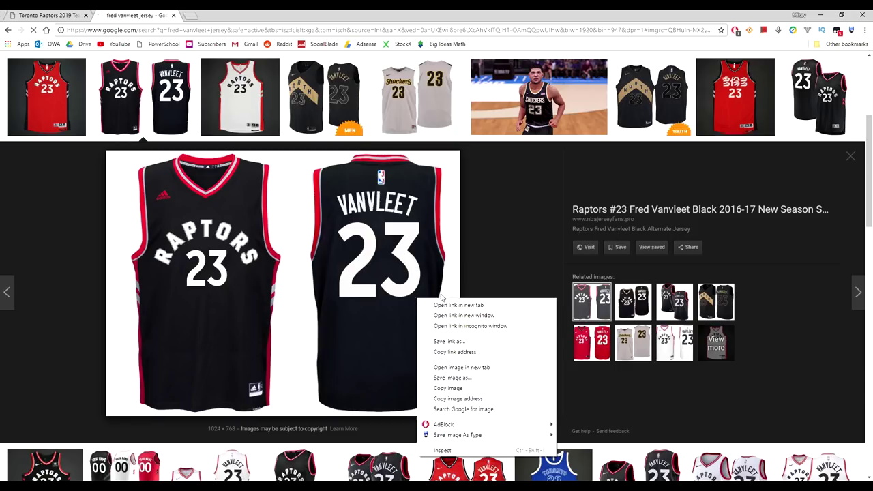
click(441, 376)
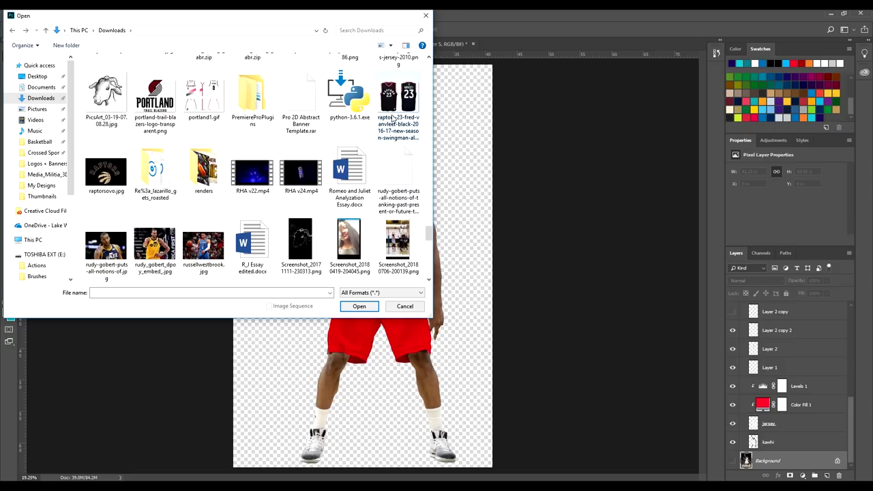
key(Escape)
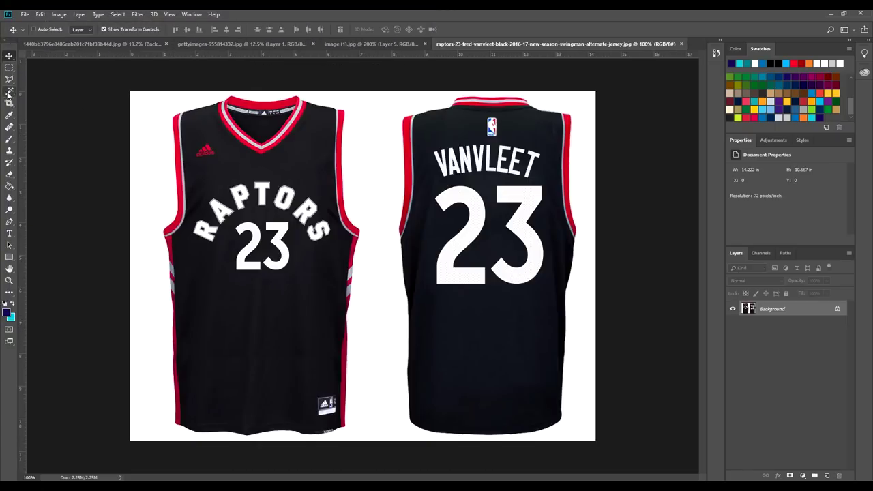
Select both digits of the large 23 on the jersey's back with the Magic Wand and copy them to a new layer
click(9, 93)
click(478, 231)
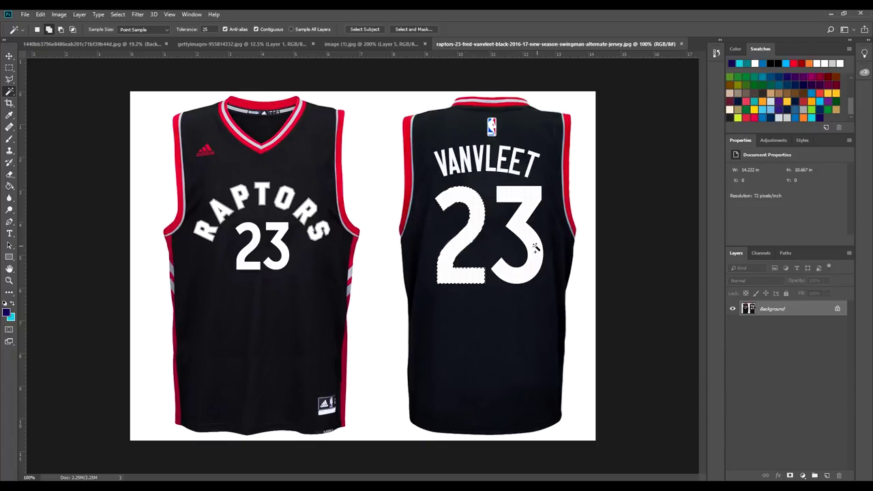
shift+click(538, 250)
key(ctrl+j)
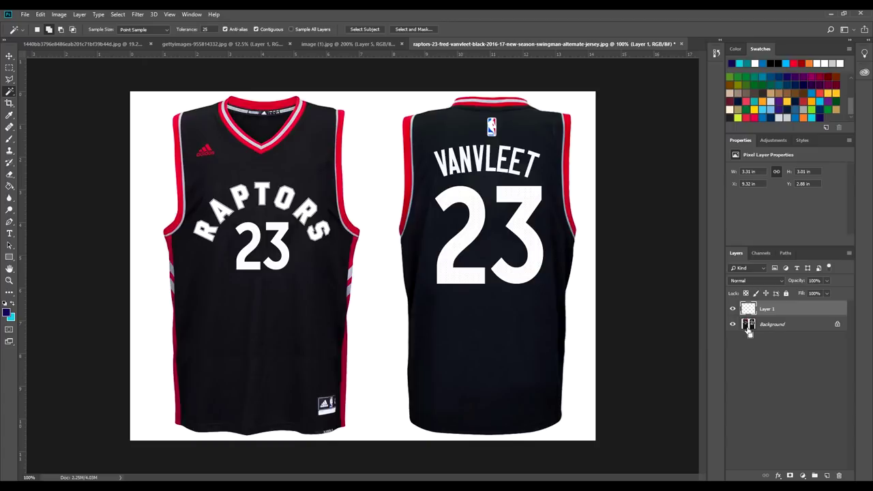
Return to the selection of only the large 2 and copy it from the Background to its own layer
key(ctrl+z)
key(ctrl+z)
click(778, 331)
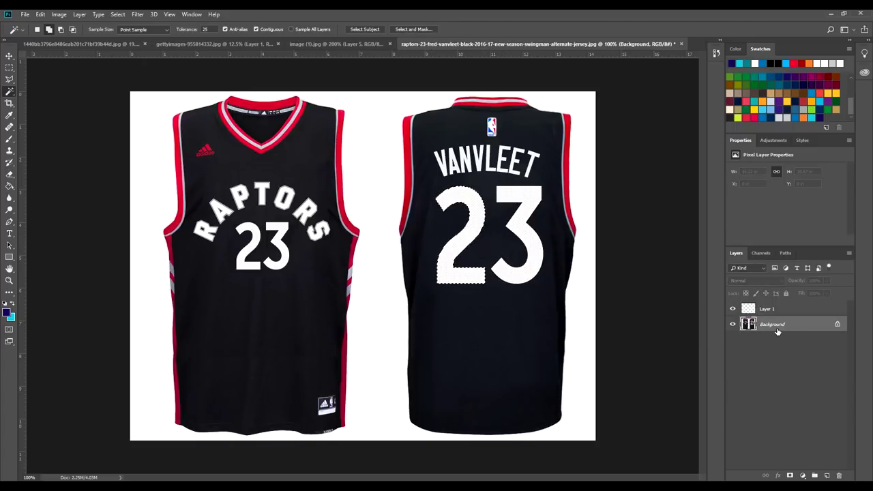
key(ctrl+j)
Copy the number 2 layer into the player's document at the top of the Kawhi Swap group and close the jersey image
drag(625, 49, 340, 441)
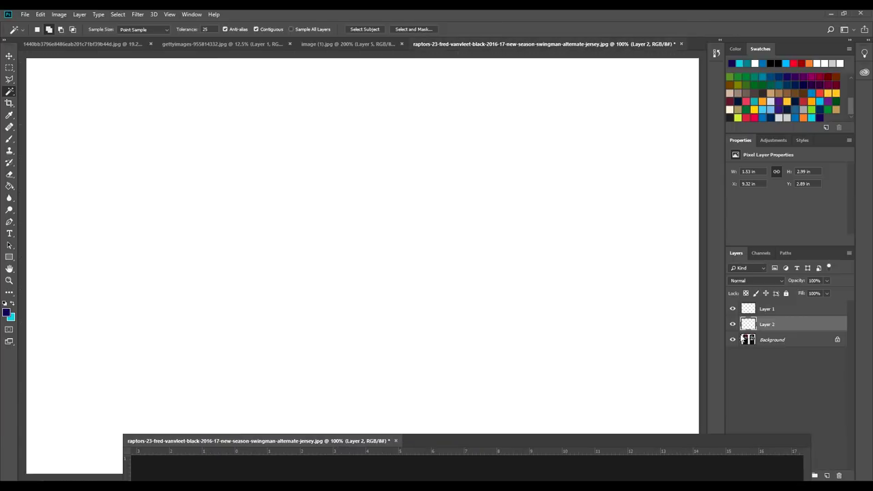
drag(791, 324, 362, 262)
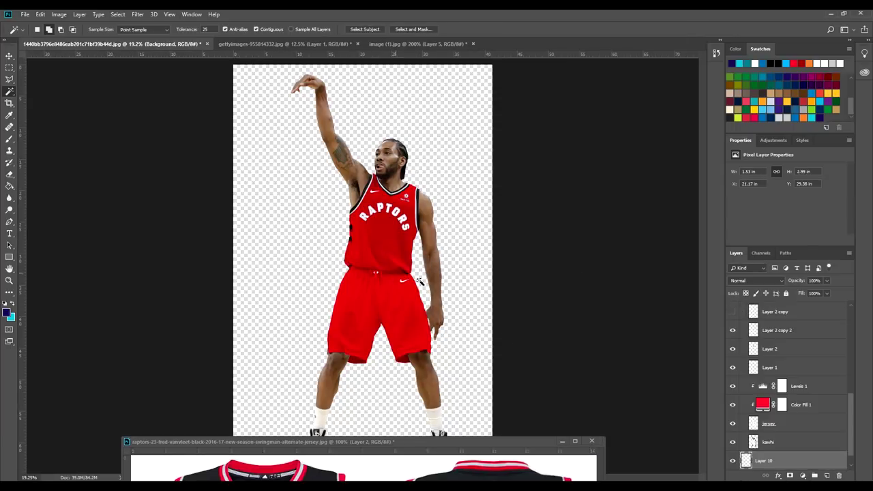
drag(810, 466, 811, 336)
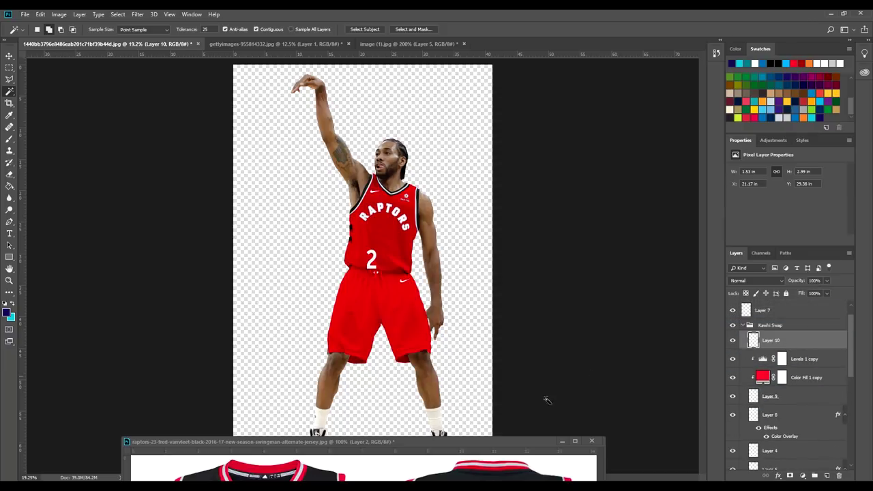
click(592, 442)
Move the number 2 up to the chest, centered beneath the RAPTORS lettering
click(438, 191)
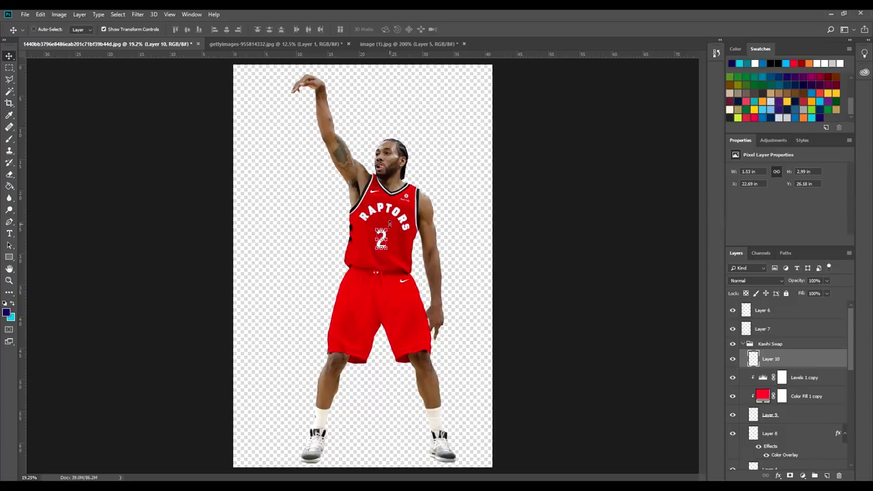
scroll(365, 236, up, 4)
drag(417, 242, 428, 204)
key(Return)
Compare the number 2 with the reference photos and resize it to about 1.81 by 3.06 in
click(302, 45)
click(137, 44)
drag(459, 165, 446, 175)
key(Return)
click(407, 43)
click(733, 379)
click(277, 43)
click(171, 44)
click(445, 172)
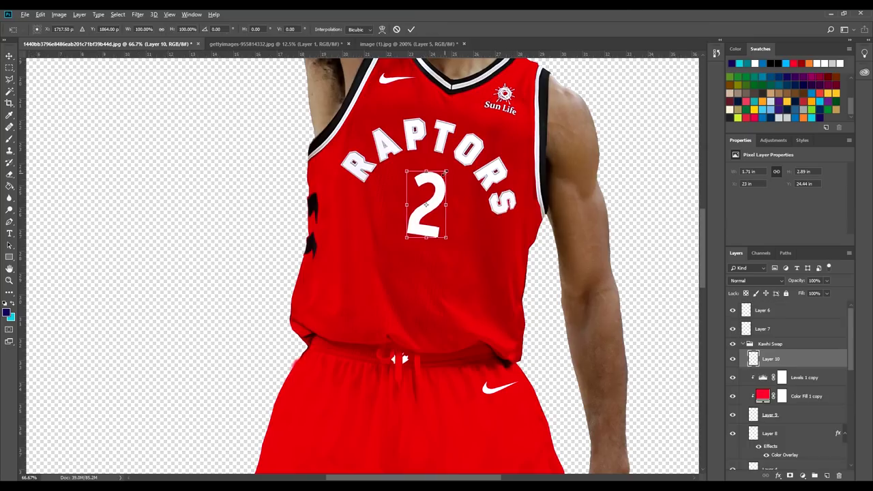
key(Return)
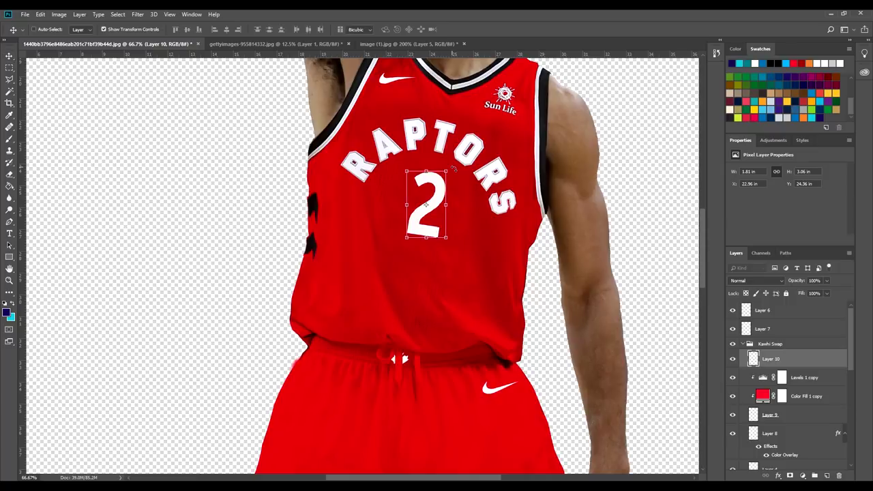
Rotate the number 2 clockwise by about 3.2 degrees
key(ctrl+t)
drag(453, 169, 454, 167)
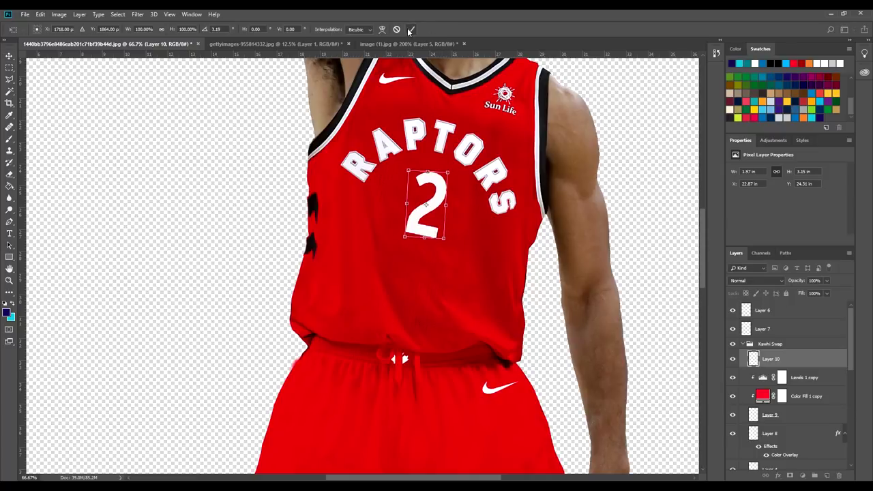
click(410, 30)
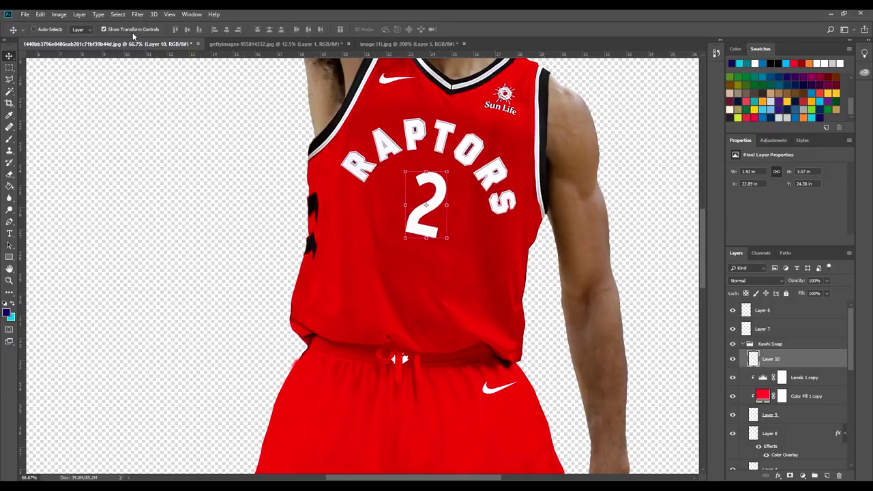
Hide the transform controls and nudge the number 2 left and slightly down beneath the lettering
click(133, 31)
key(Left)
key(Left)
key(Left)
key(Down)
key(Down)
key(Down)
key(Down)
key(Left)
key(Left)
key(Left)
key(Left)
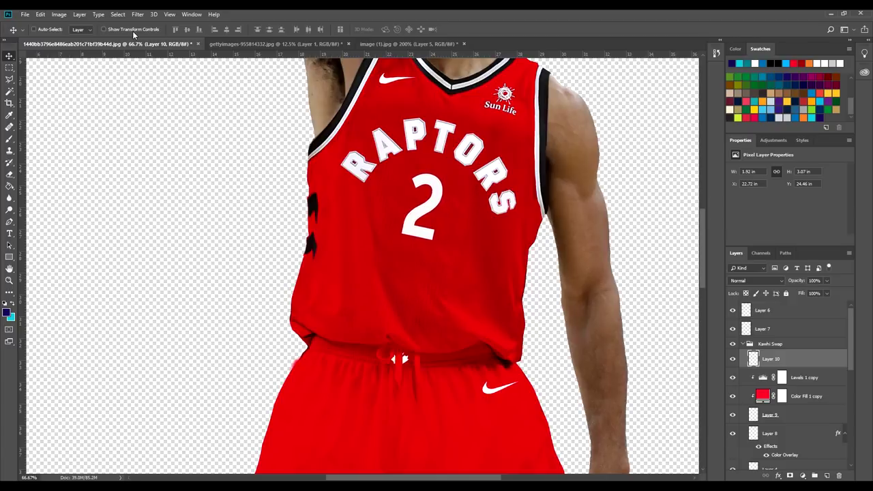
Compare the whole player in the red uniform with both Raptors reference photos
key(ctrl+0)
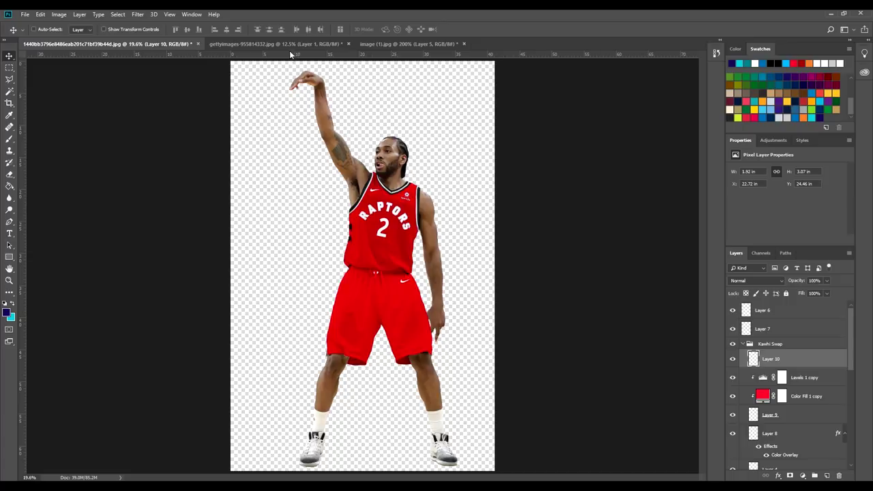
click(294, 45)
click(451, 44)
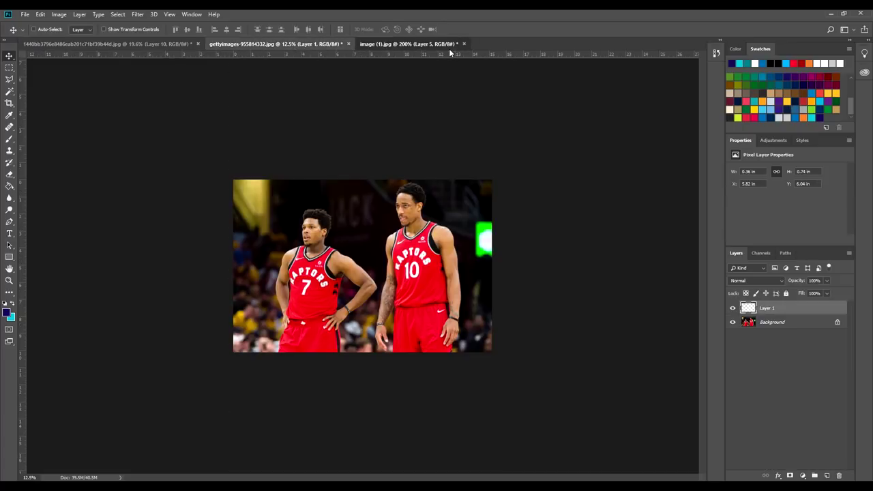
key(ctrl+0)
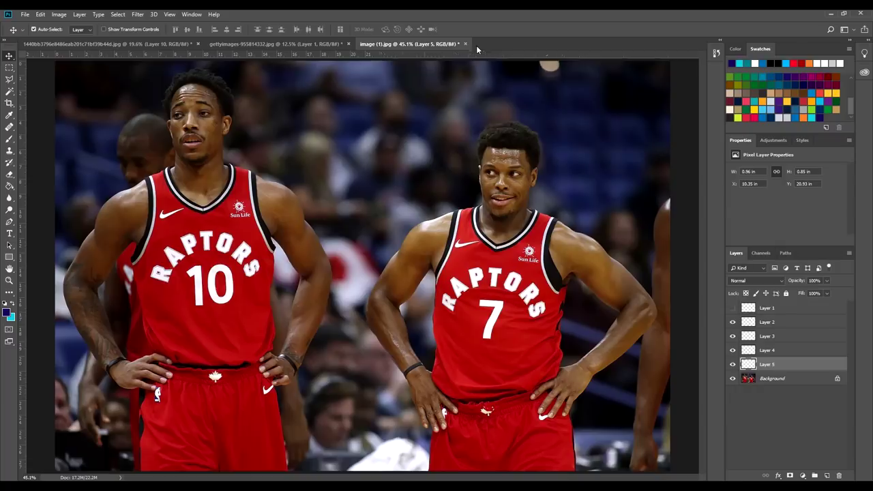
click(128, 45)
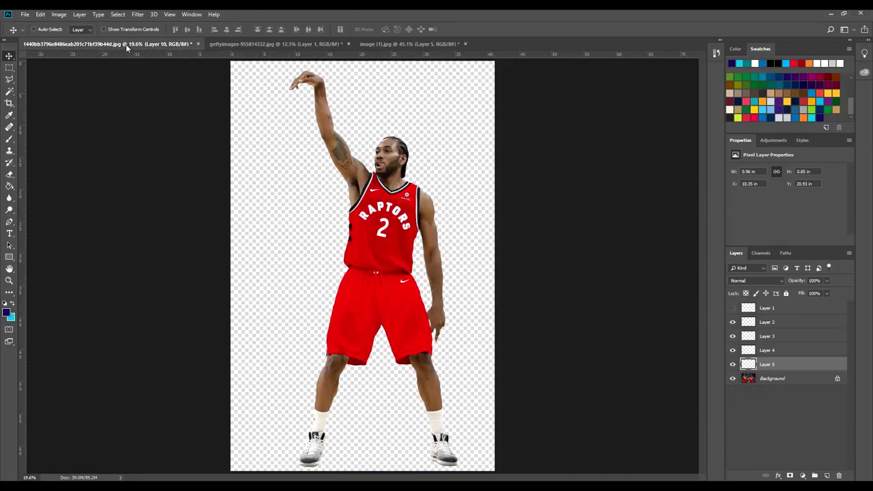
click(403, 45)
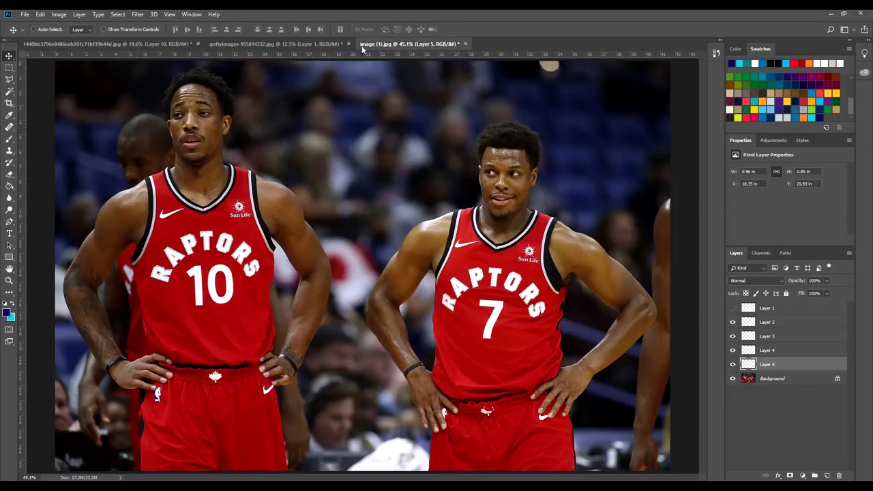
click(166, 44)
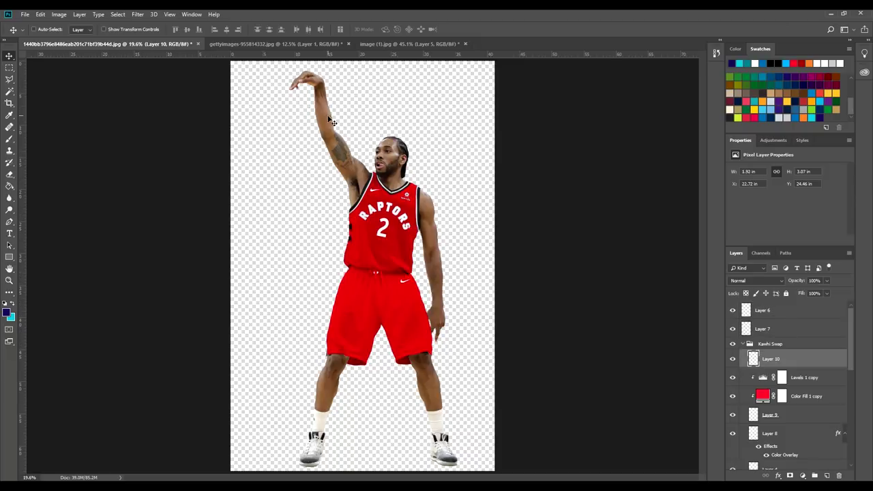
click(300, 45)
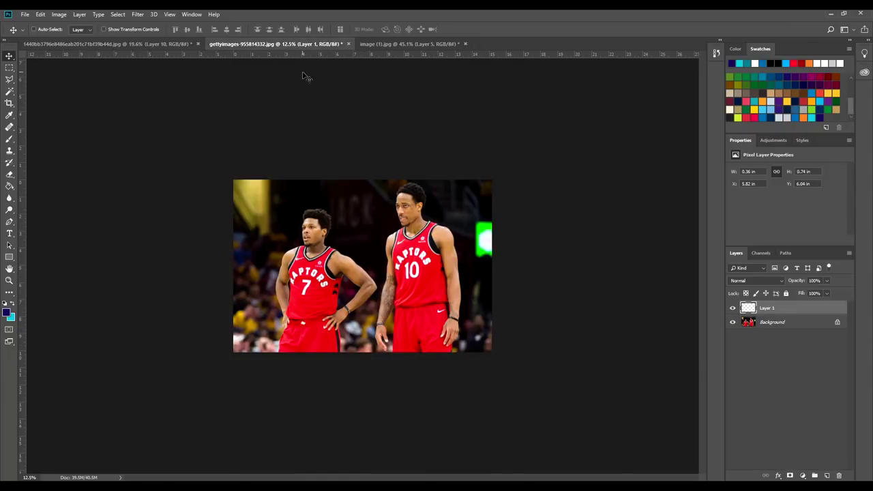
click(137, 43)
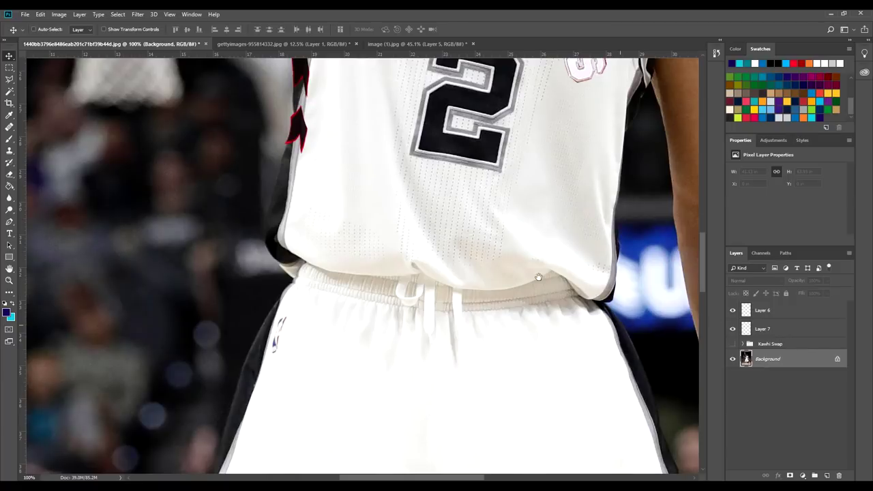
On the Background layer, outline the black side stripe along the shorts' left edge with the Polygonal Lasso, from waist to hem
drag(538, 277, 609, 269)
drag(516, 264, 569, 291)
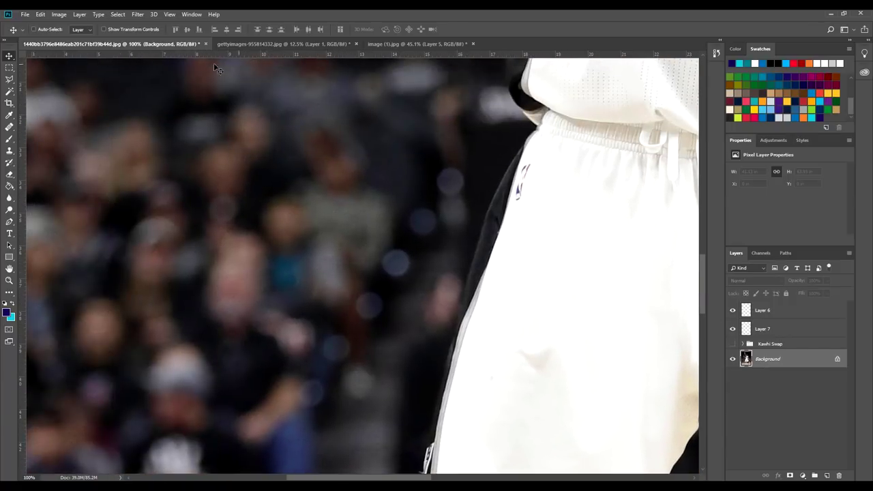
click(318, 44)
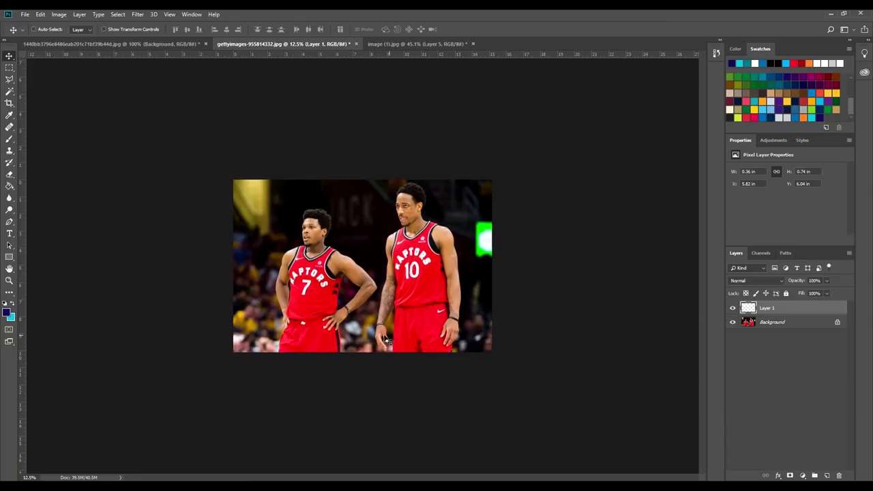
click(130, 44)
click(7, 79)
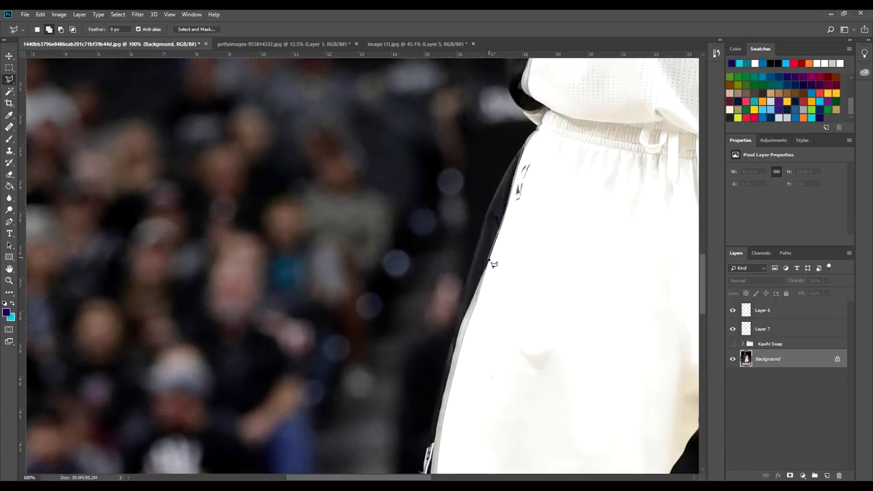
click(458, 337)
click(432, 447)
drag(433, 452, 442, 251)
click(447, 356)
click(435, 347)
click(437, 243)
click(465, 128)
mouse_move(465, 129)
mouse_down()
mouse_move(426, 413)
mouse_move(457, 120)
mouse_up()
click(493, 231)
Clone plain black fabric down the selected left stripe with the Clone Stamp to cover its lower markings
key(s)
alt+click(433, 213)
mouse_move(431, 225)
mouse_down()
mouse_move(426, 284)
mouse_move(426, 263)
mouse_up()
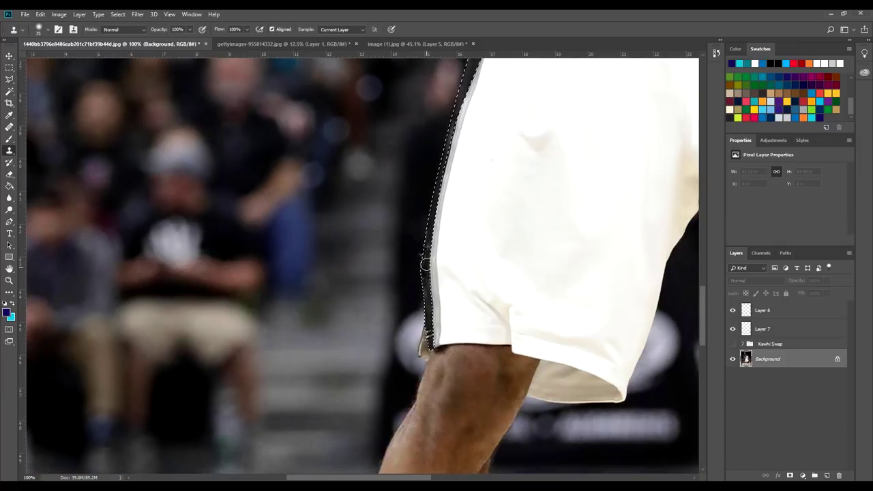
alt+click(470, 59)
drag(455, 92, 425, 272)
Outline the black side stripe along the shorts' right edge with the lasso, adding it to the selection from waist to hem
drag(614, 204, 116, 351)
key(l)
click(348, 81)
click(375, 149)
click(400, 208)
click(430, 315)
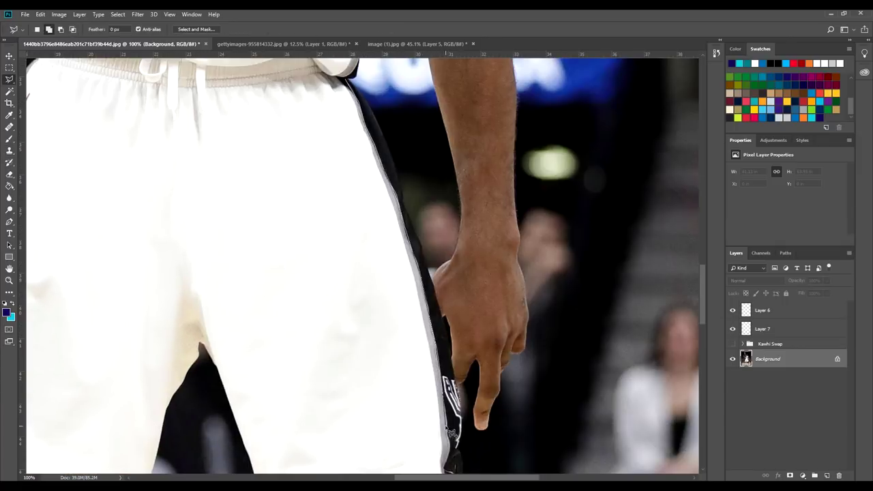
scroll(449, 431, down, 3)
scroll(450, 307, up, 6)
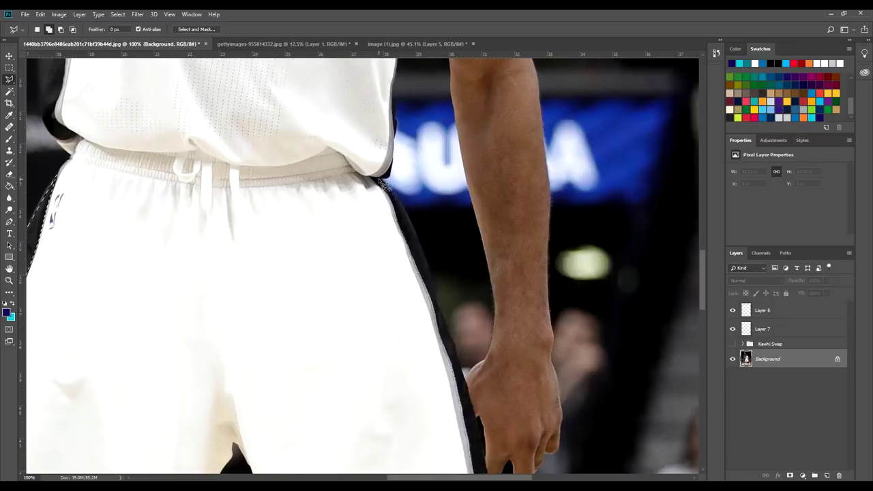
alt+click(386, 188)
click(331, 190)
click(359, 139)
click(422, 139)
click(386, 189)
drag(399, 258, 281, 72)
Clone black fabric down the selected right stripe toward the logo near the hem
key(s)
drag(334, 177, 362, 284)
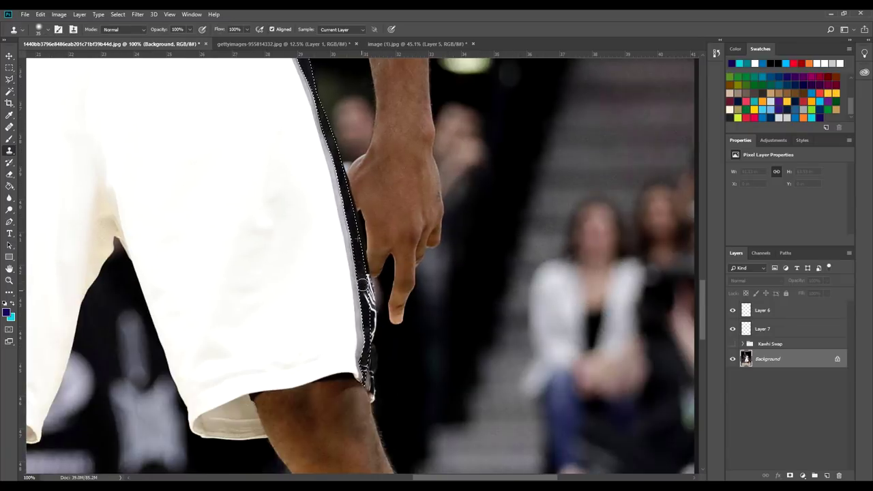
key(ctrl+0)
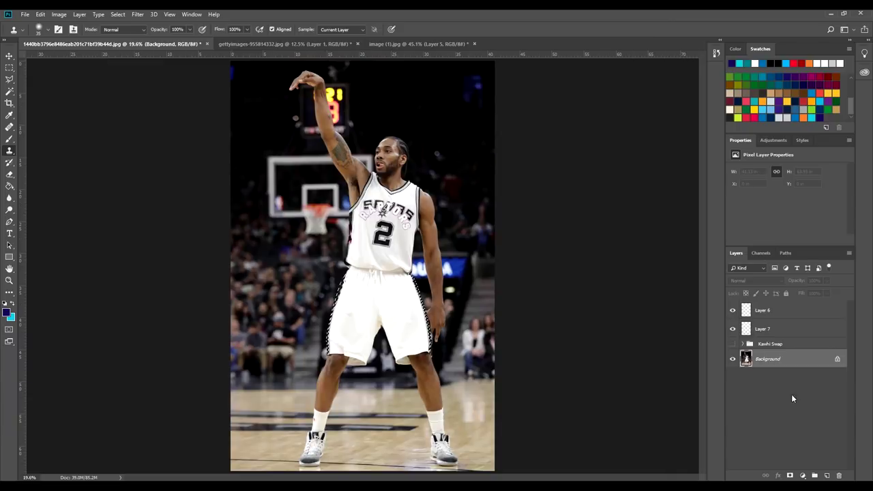
Copy the selected stripes to a new layer above the Kawhi Swap group, show the group and hide the Background layer
key(ctrl+j)
drag(764, 363, 765, 339)
click(732, 354)
click(734, 349)
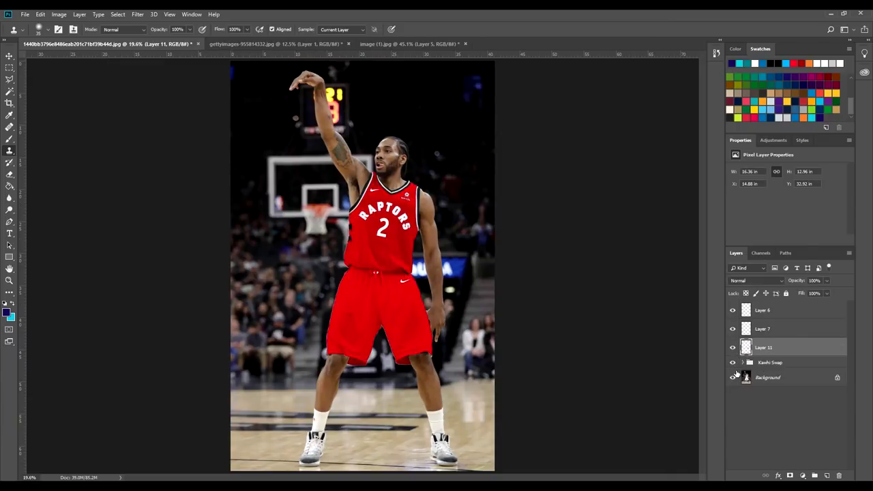
click(732, 377)
click(770, 381)
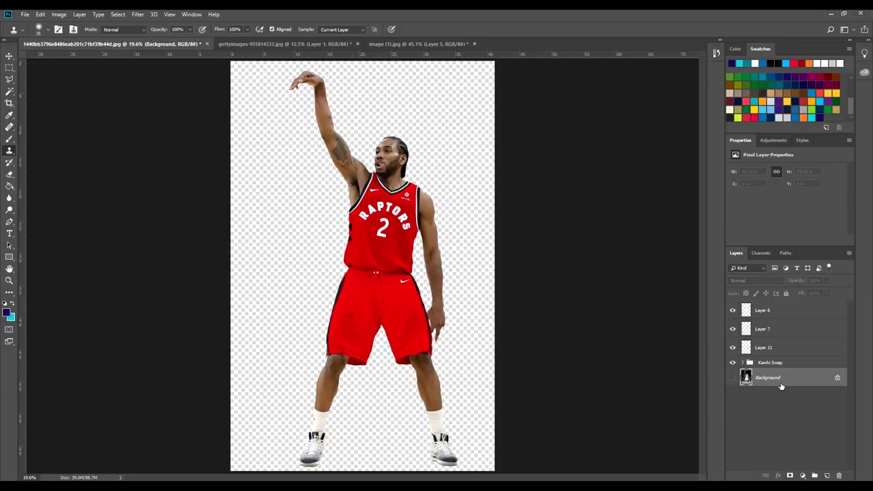
Check the black side stripes on the red shorts against the reference photo
key(ctrl+plus)
key(ctrl+plus)
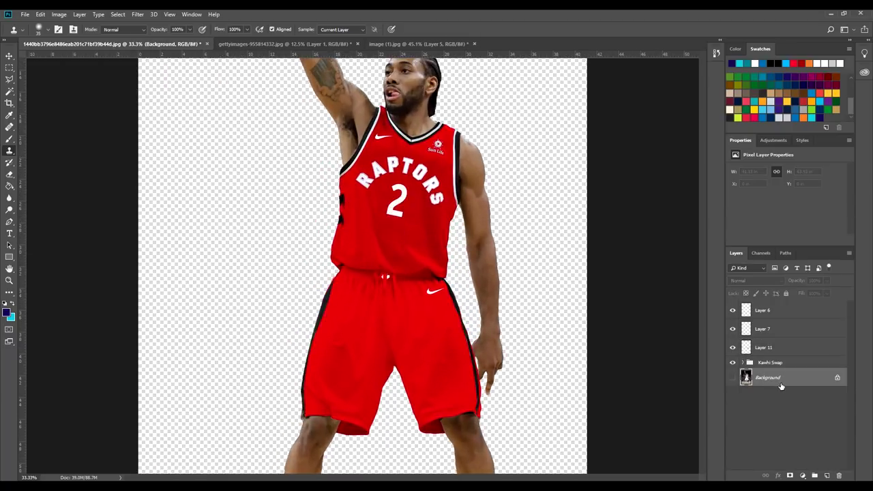
click(244, 44)
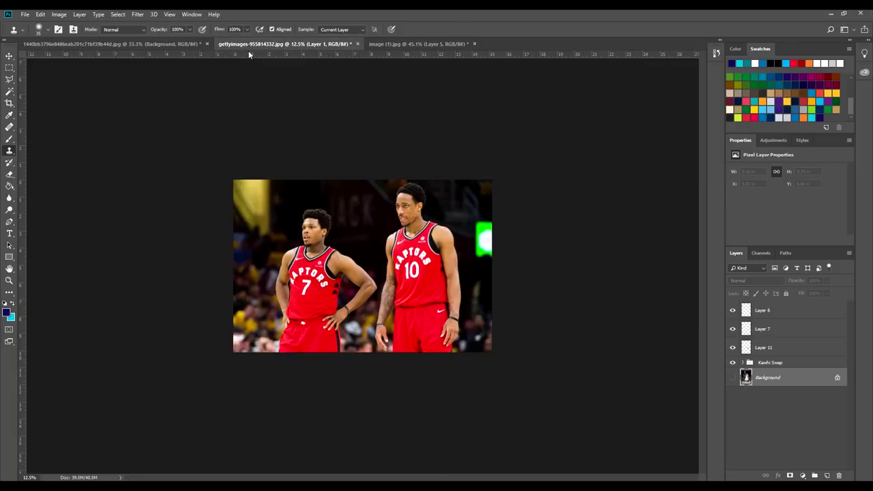
click(162, 44)
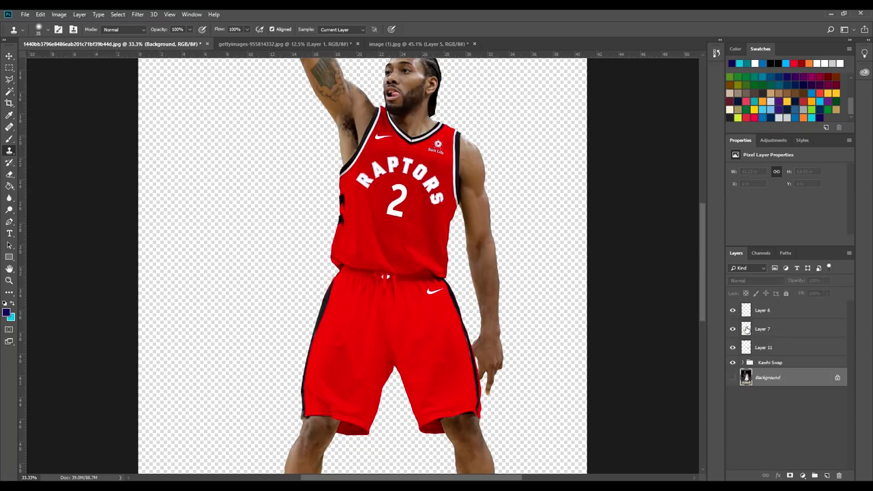
key(ctrl+0)
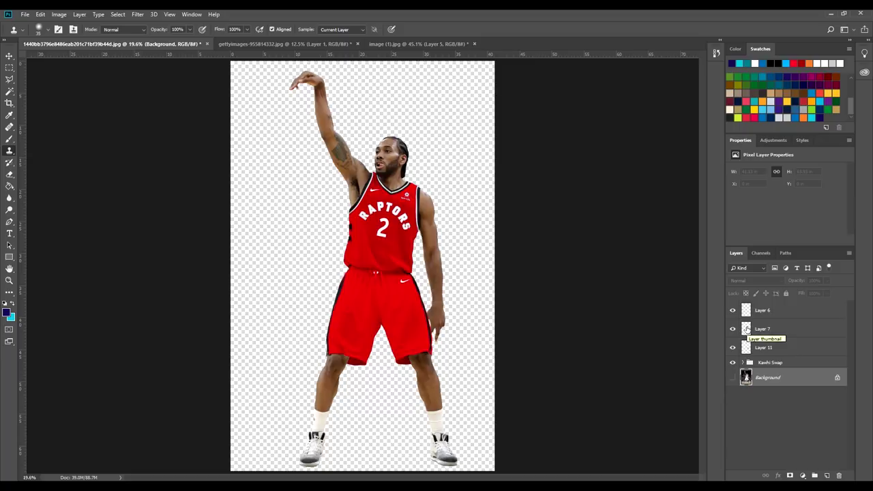
Expand the Kawhi Swap group and select the stripes layer, Layer 11
click(793, 328)
click(750, 362)
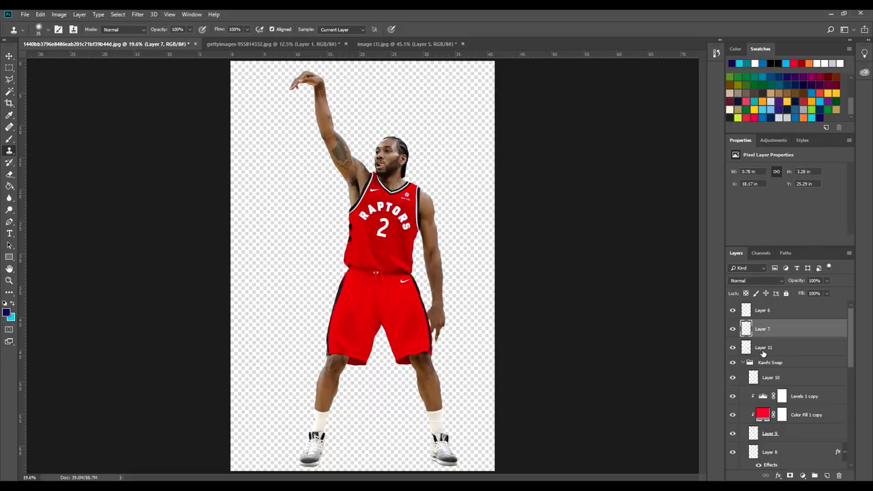
click(763, 348)
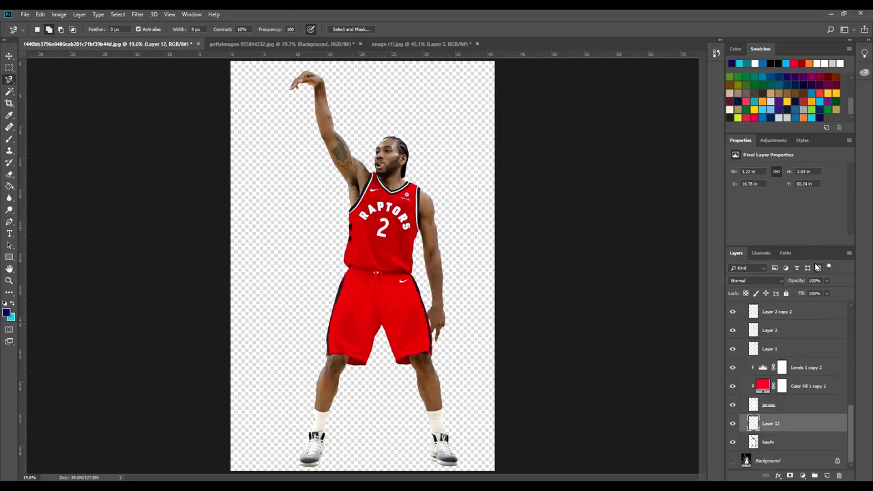
Colorize the shoe toe on Layer 12 with Hue/Saturation, using a hue of 360
key(ctrl+plus)
key(ctrl+plus)
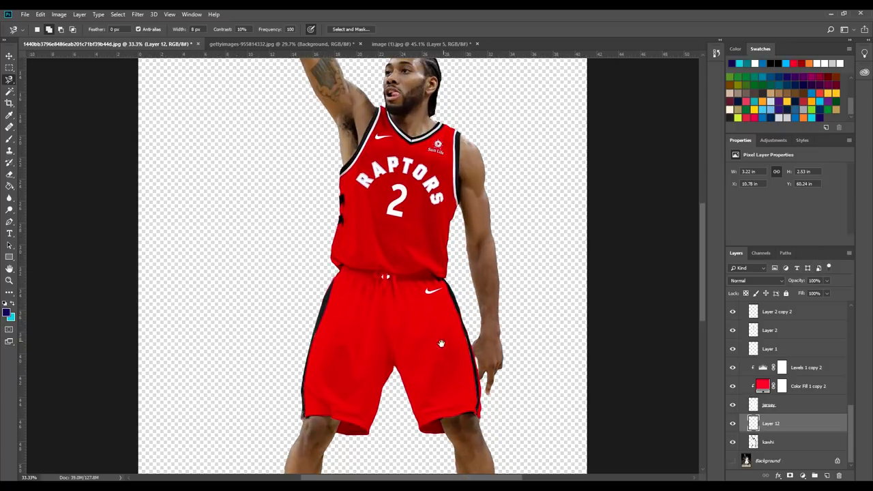
drag(382, 416, 478, 171)
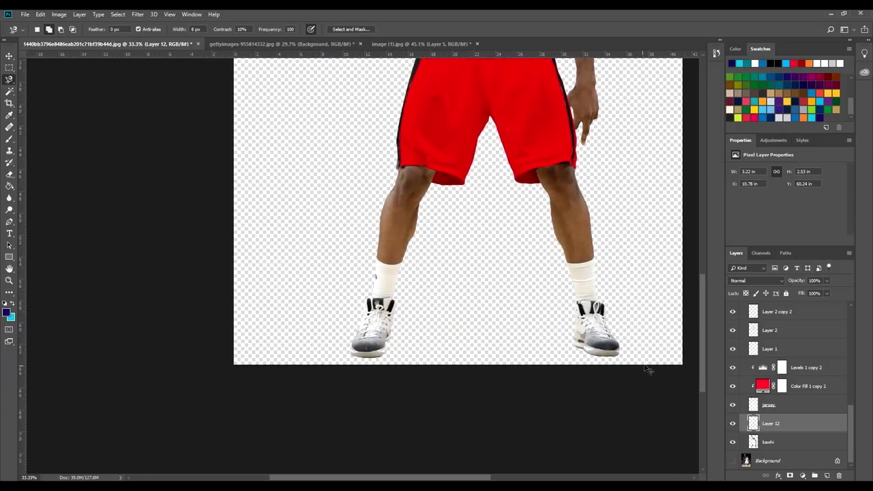
key(ctrl+u)
click(775, 249)
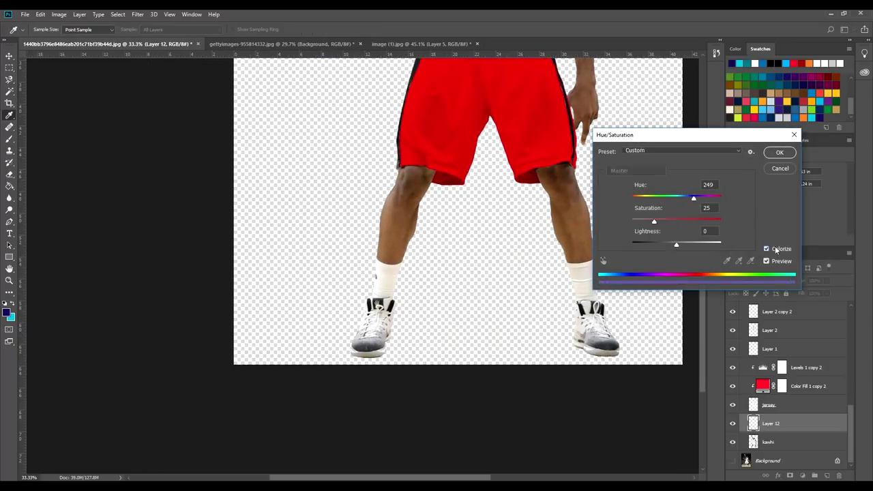
click(706, 199)
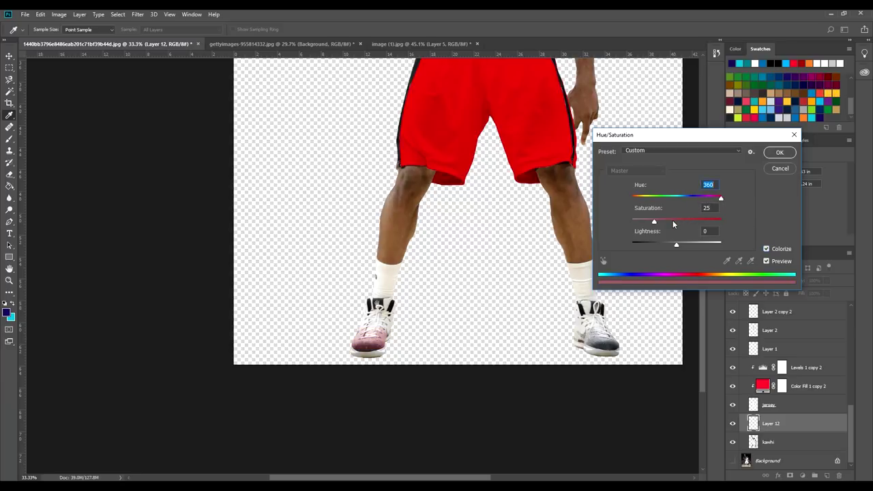
Try saturations of 48, 0 and 49 and a hue of 118 on the shoe toe
mouse_move(675, 222)
mouse_down()
mouse_move(684, 221)
mouse_move(675, 223)
mouse_up()
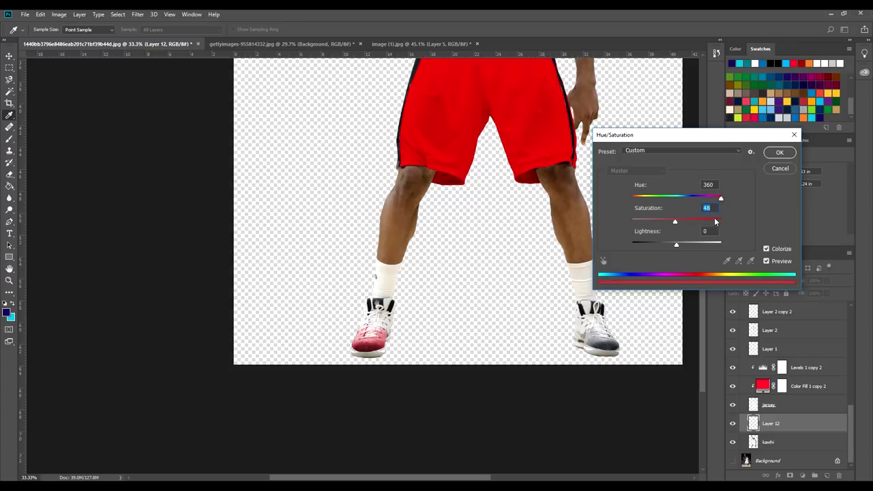
click(701, 221)
drag(701, 222, 591, 223)
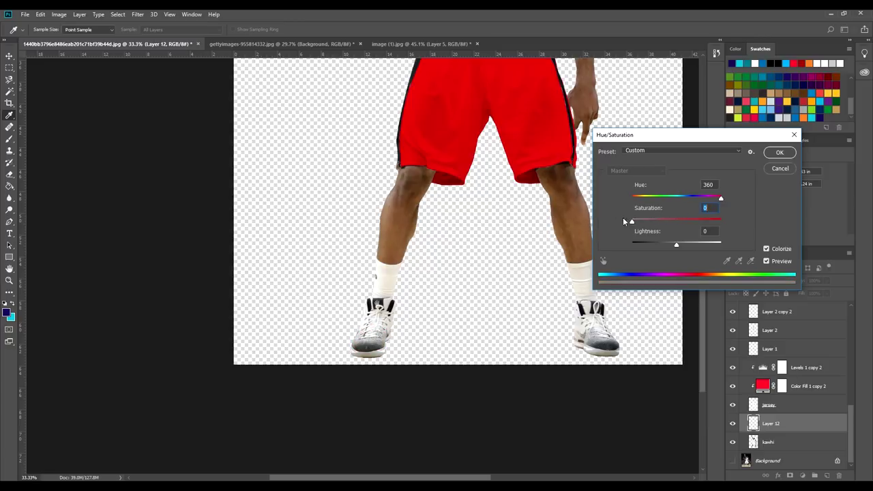
mouse_move(686, 221)
mouse_down()
mouse_move(693, 220)
mouse_move(676, 221)
mouse_up()
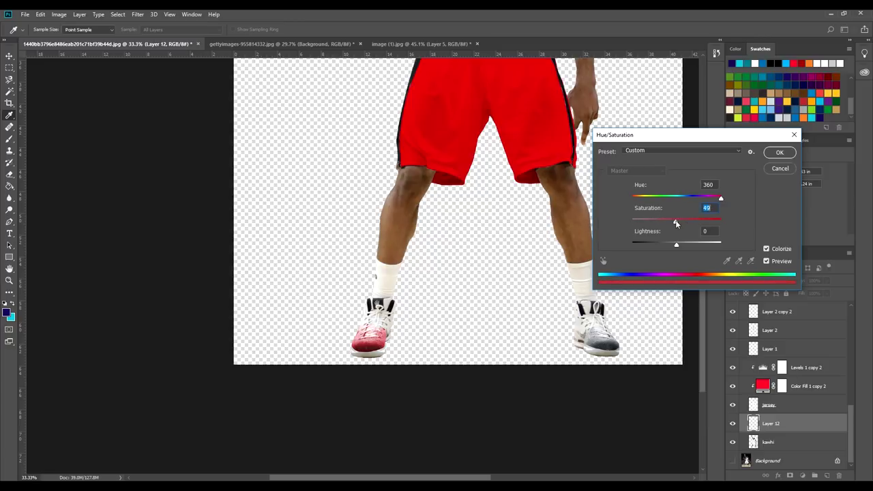
click(663, 199)
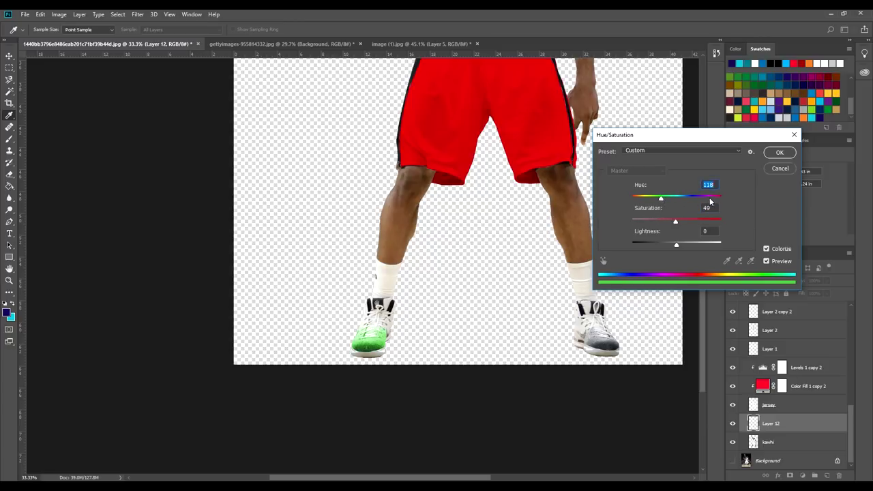
Set the shoe toe's hue to 360 and saturation to 45, and apply the colorizing
drag(710, 199, 734, 194)
drag(702, 221, 673, 223)
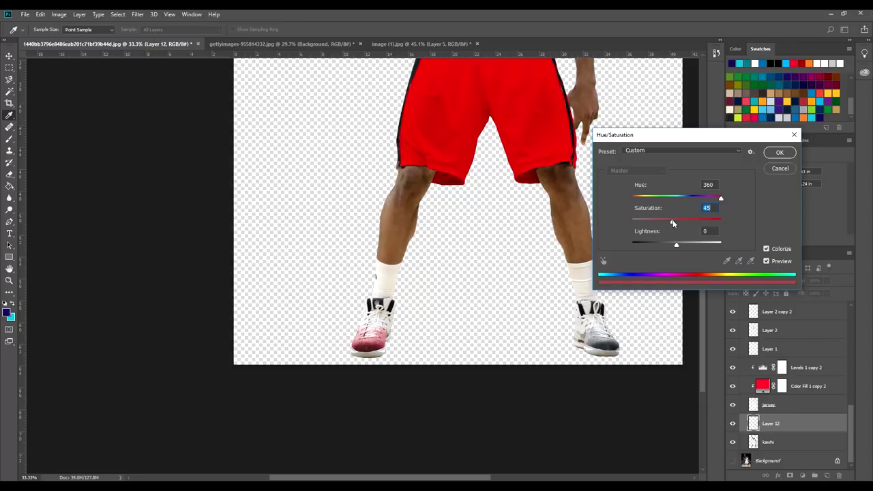
click(782, 154)
Copy the dark toe area of the other shoe to a new layer and colorize it red with Hue/Saturation
key(l)
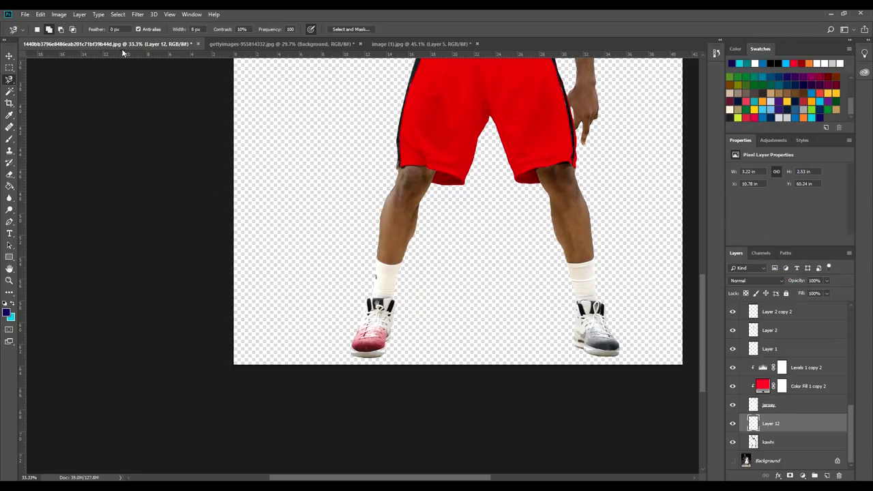
click(590, 327)
click(592, 333)
key(ctrl+j)
key(ctrl+u)
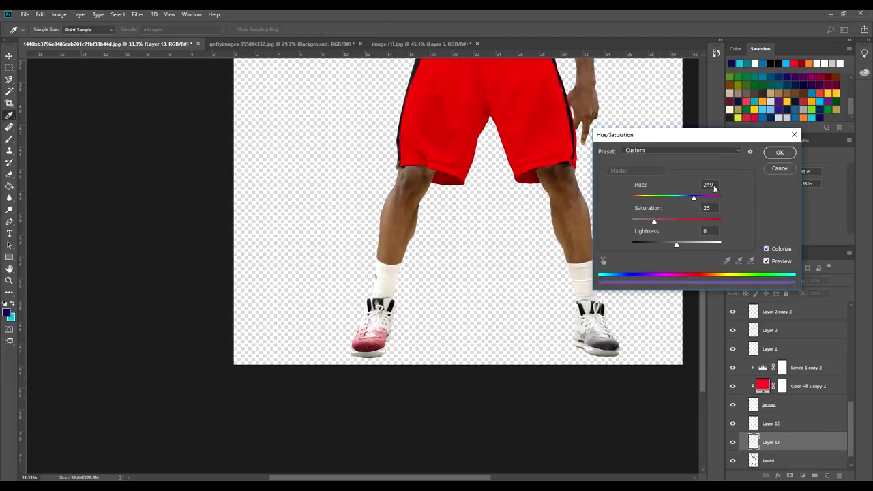
drag(715, 188, 709, 187)
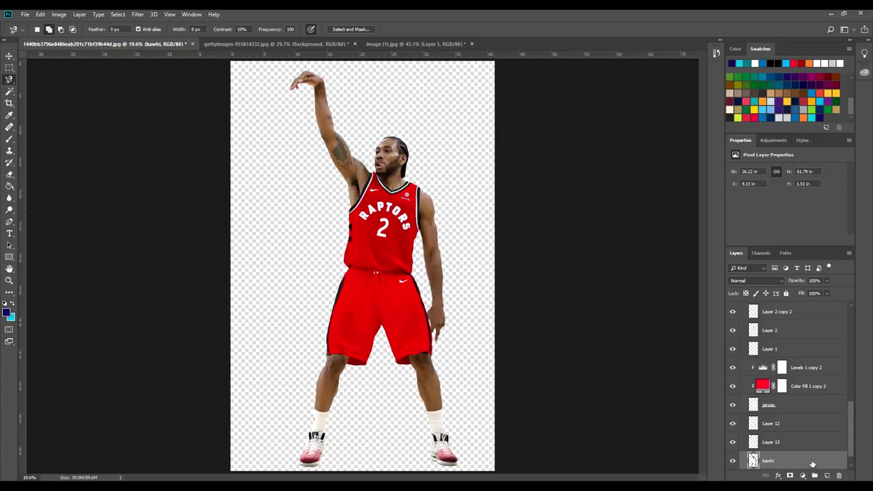
Collapse the Kawhi Swap group and select the Background layer
scroll(792, 423, up, 5)
scroll(784, 385, up, 5)
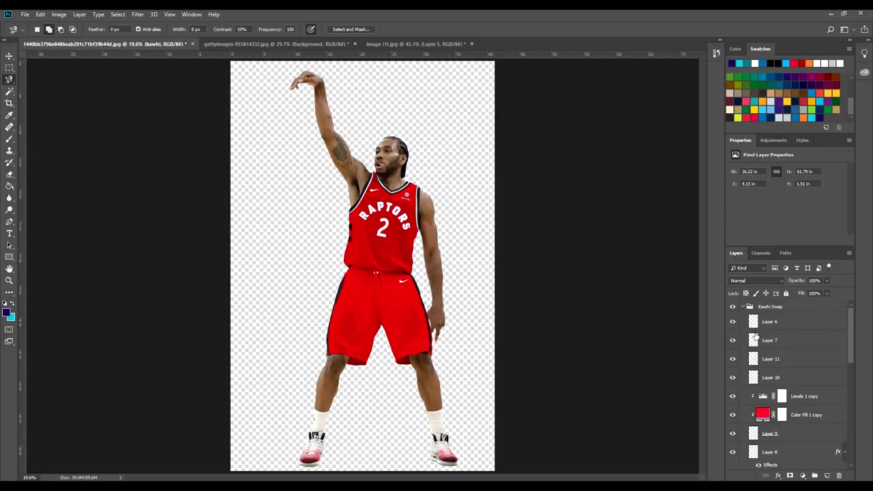
click(748, 308)
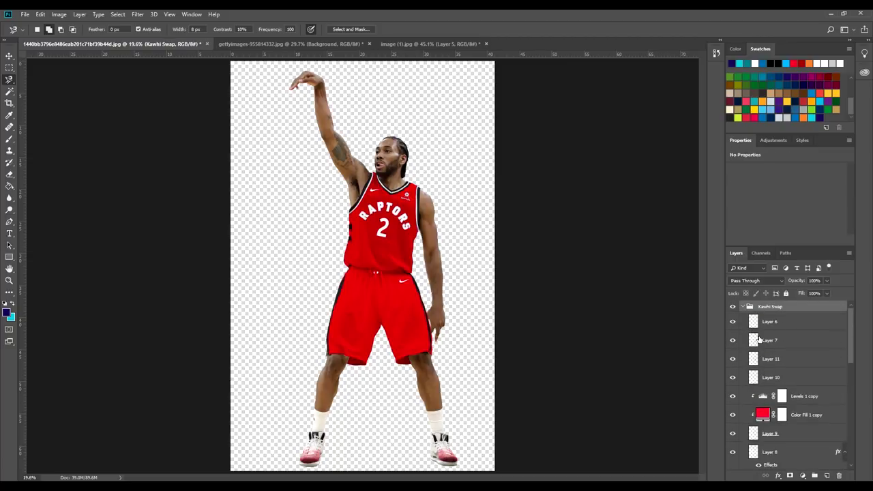
click(744, 307)
click(763, 325)
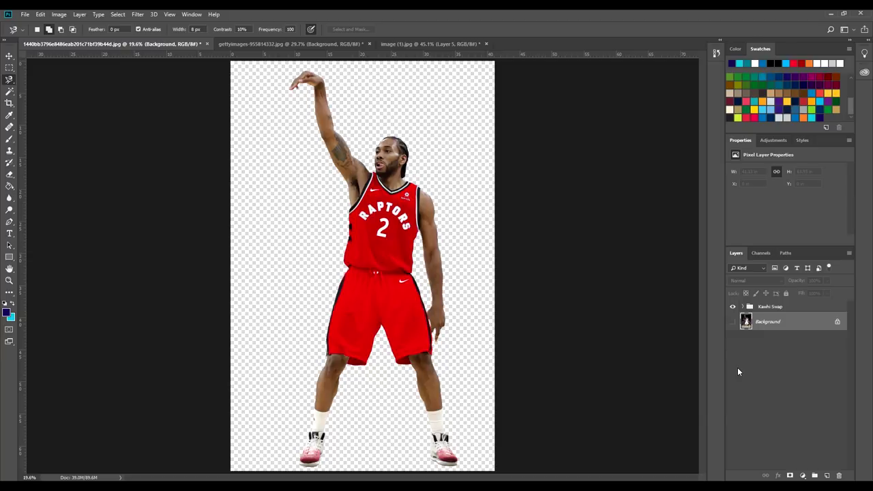
Show the Background layer, toggle the Kawhi Swap group off and on to compare with the original photo, and hide the Background again
click(733, 321)
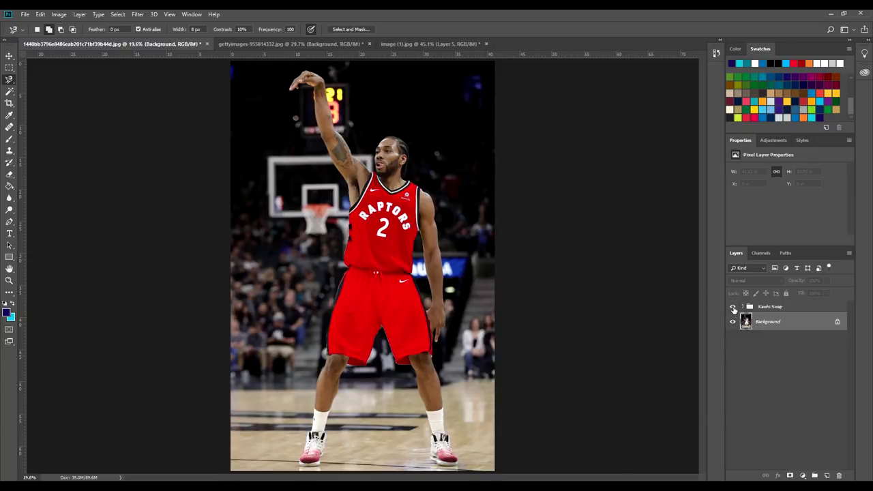
click(734, 308)
click(733, 308)
click(735, 310)
click(735, 310)
click(734, 322)
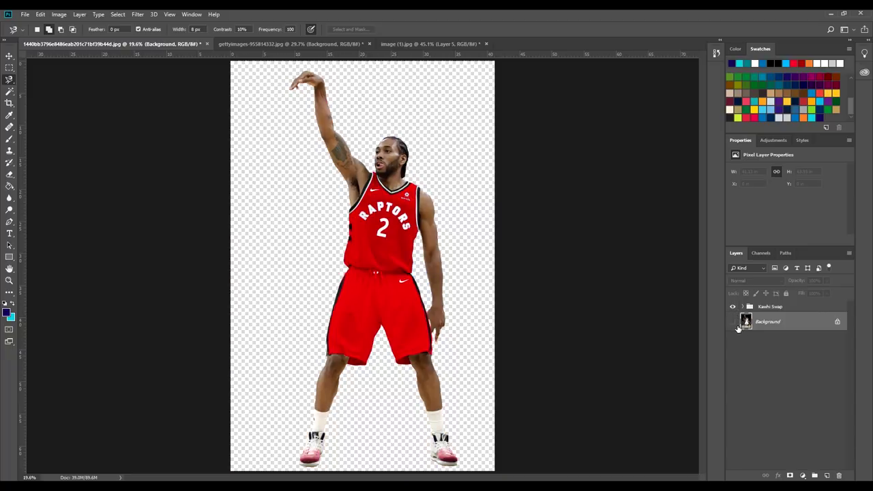